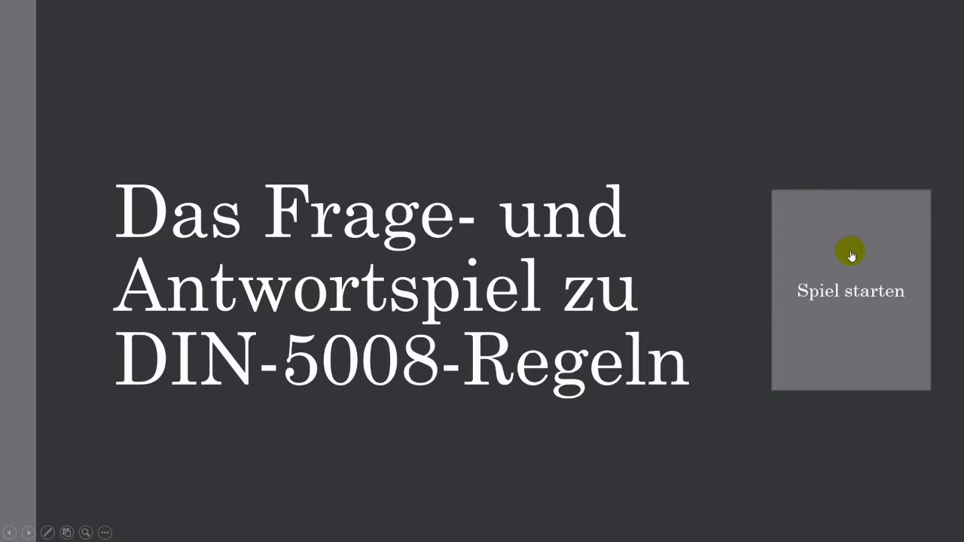
- Start the quiz, pick the wrong answer Usw., then return from the wrong-answer slide to the start
click(851, 256)
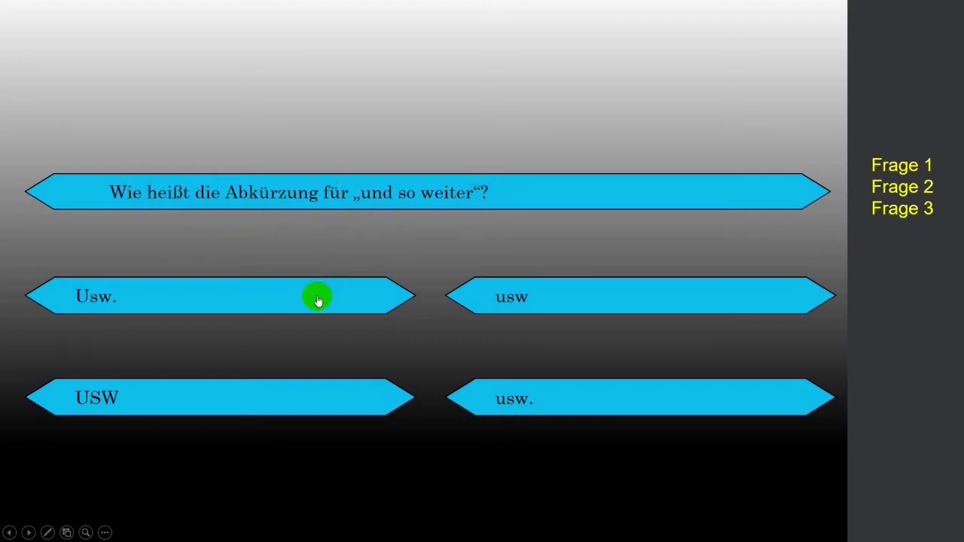
click(270, 296)
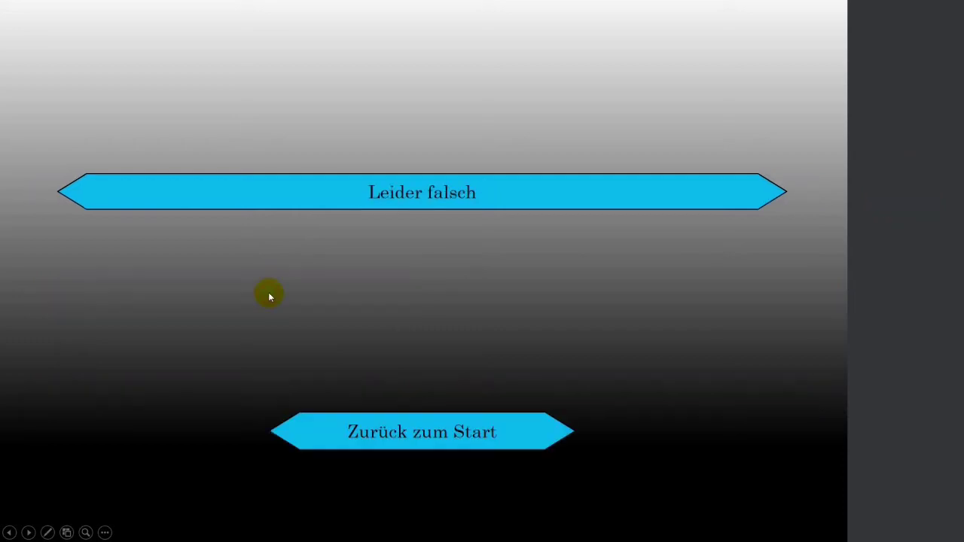
click(463, 427)
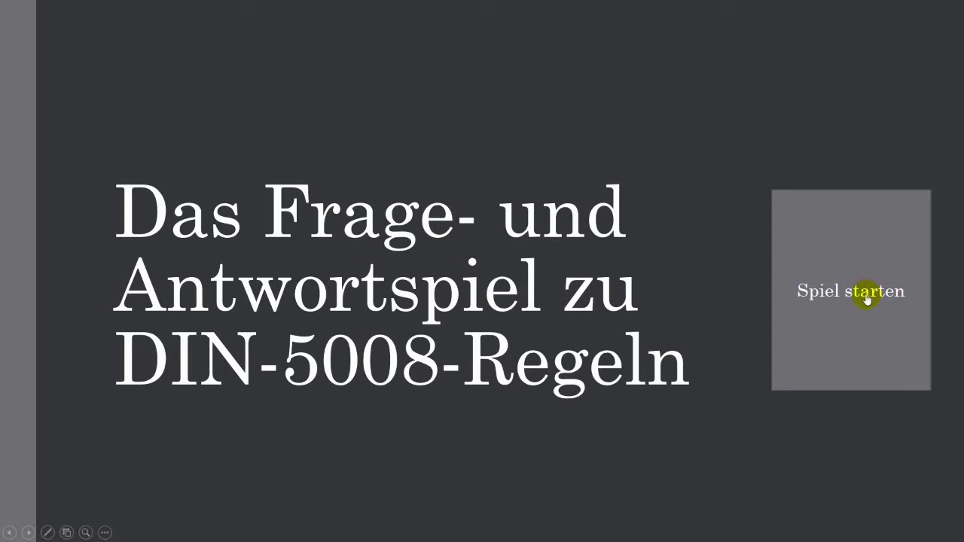
- Restart the quiz, choose the correct answer usw. to reach Nächste Frage, and end the slideshow
click(866, 299)
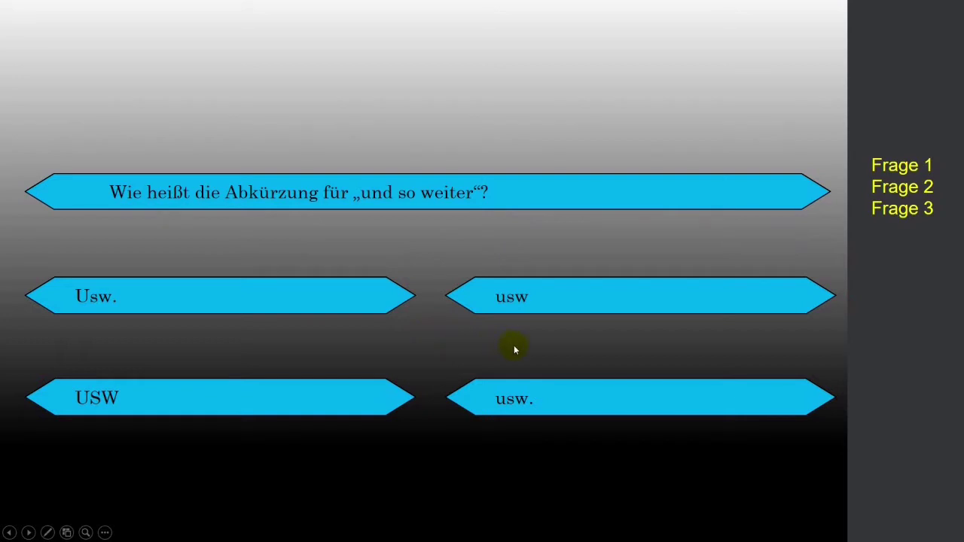
click(519, 394)
click(592, 399)
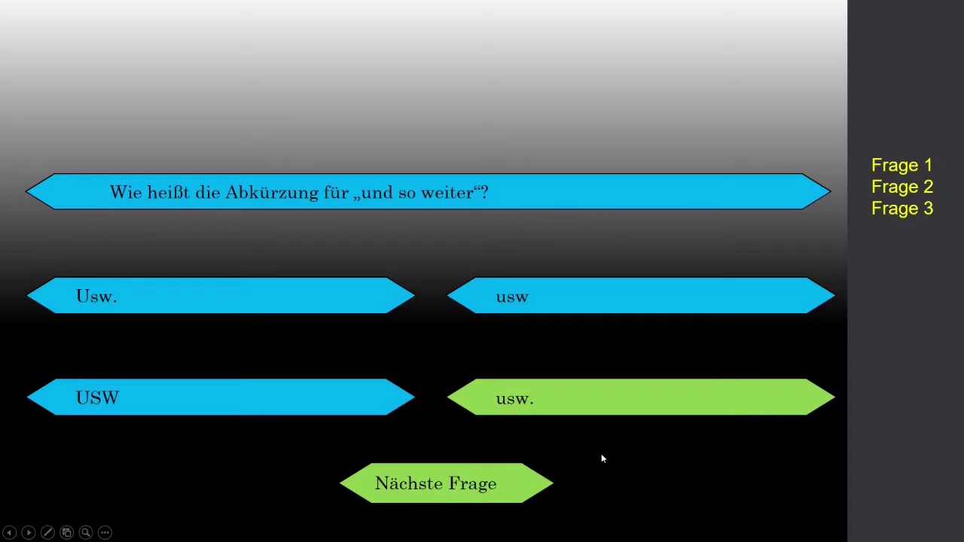
key(Escape)
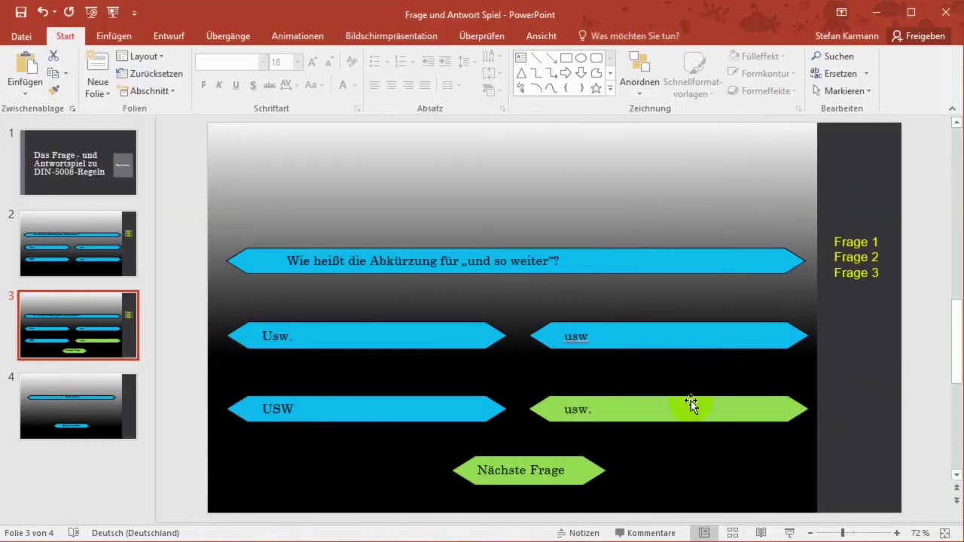
click(69, 178)
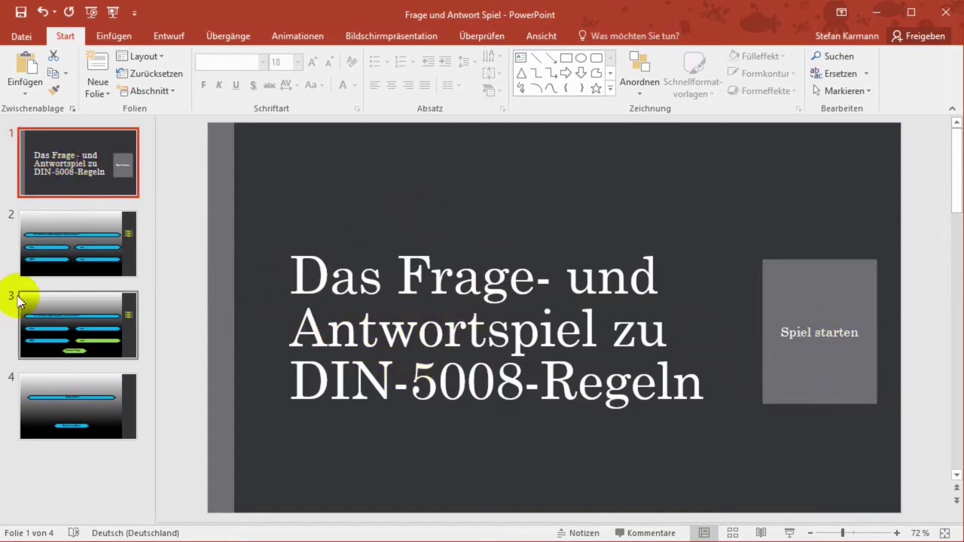
click(69, 245)
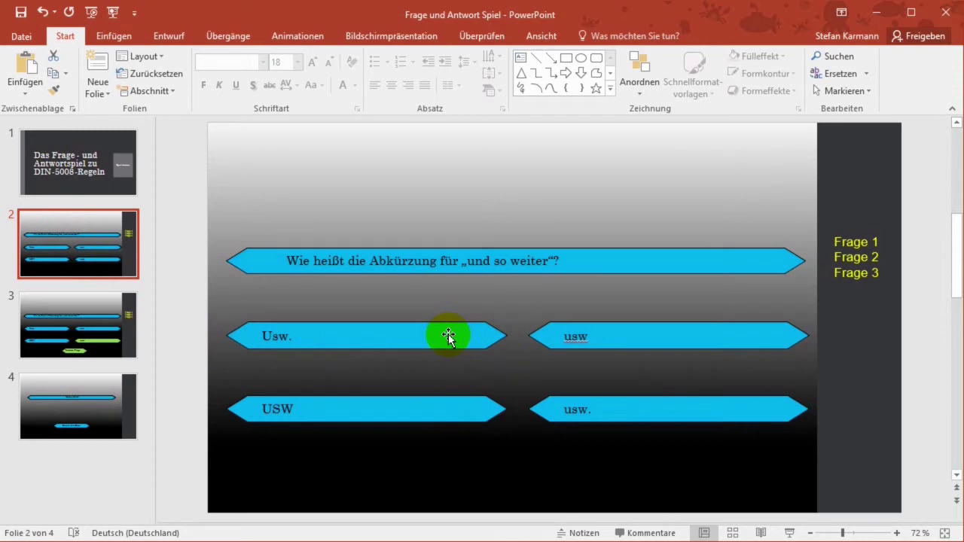
click(405, 339)
click(608, 339)
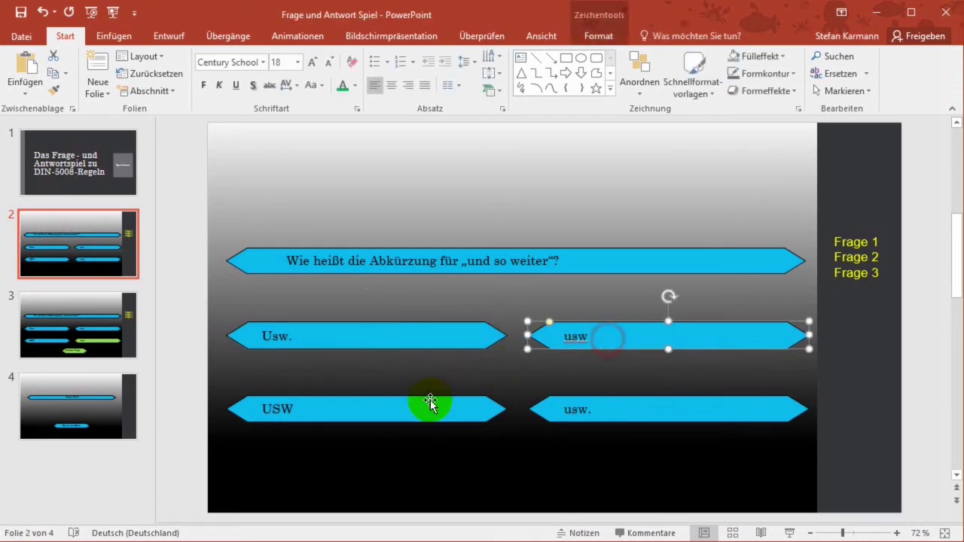
click(430, 404)
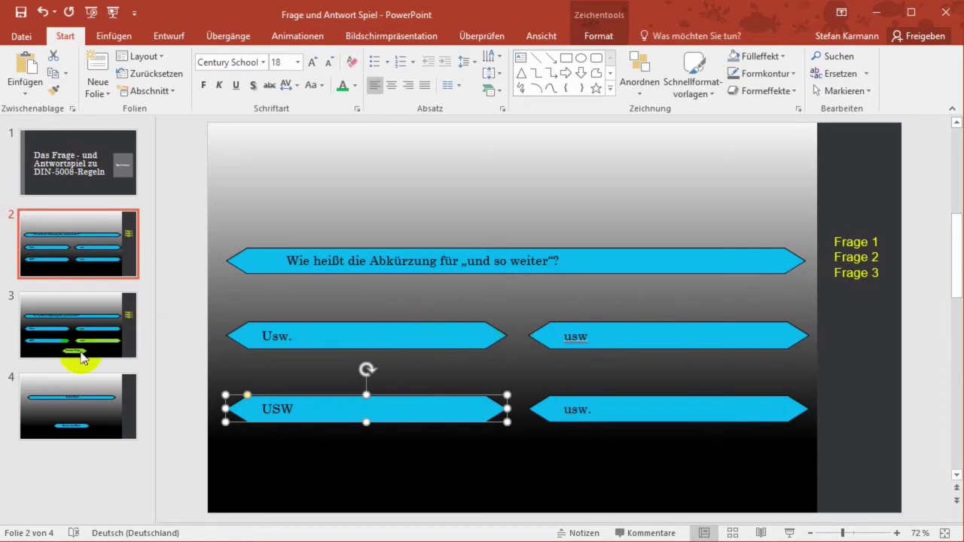
click(77, 401)
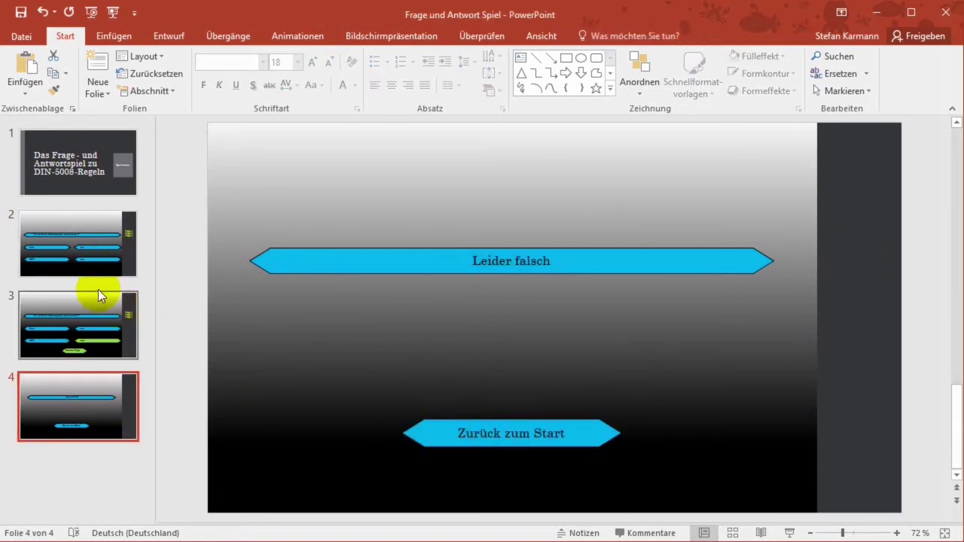
click(82, 238)
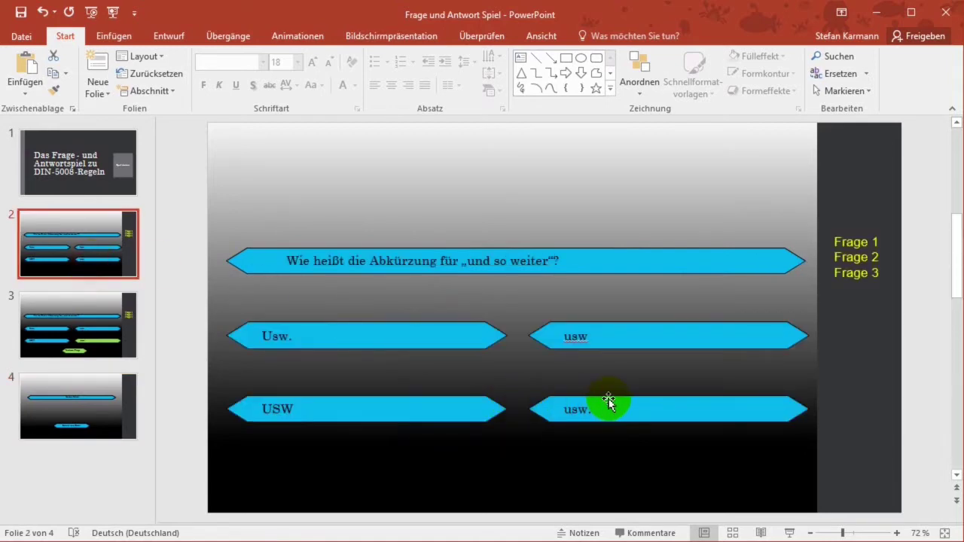
click(104, 334)
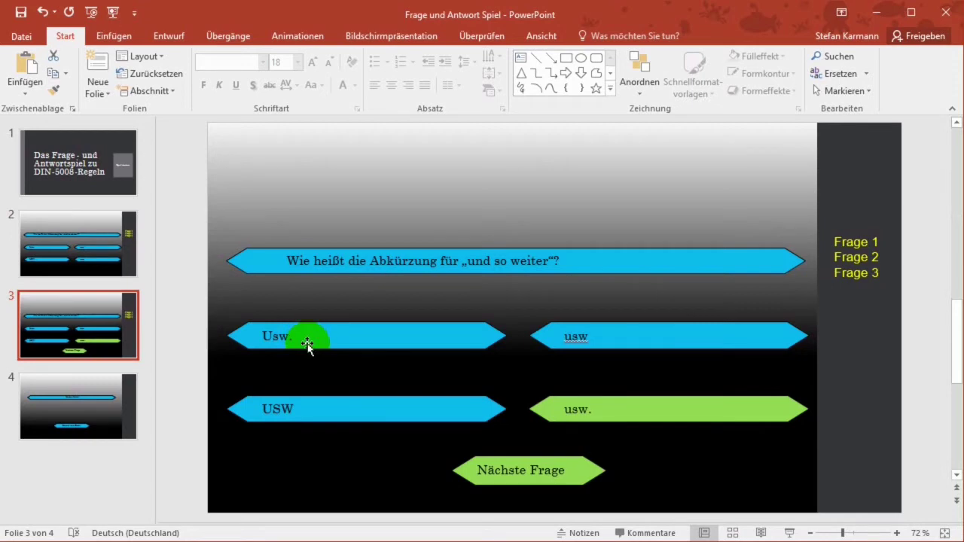
- Create a new blank presentation with a Leer-layout slide in a maximized window
click(21, 38)
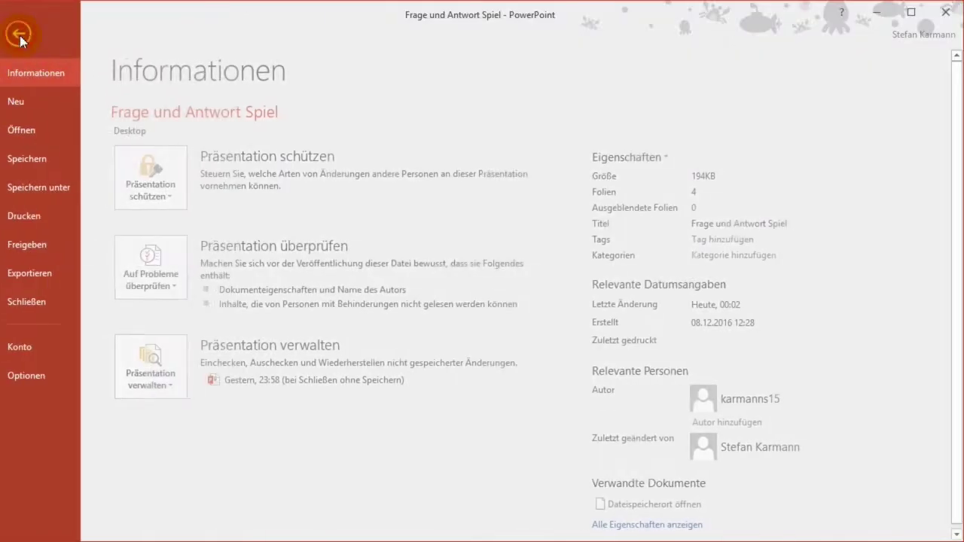
click(44, 103)
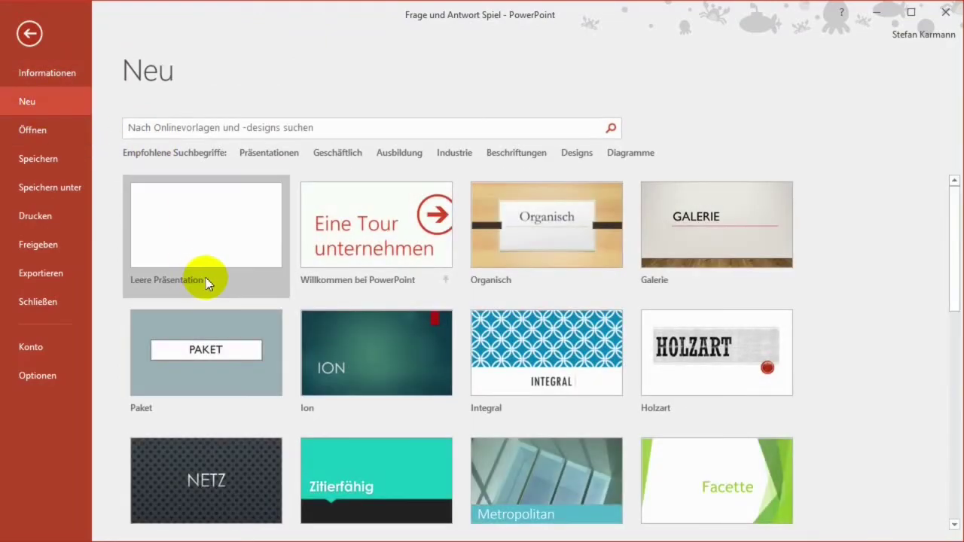
click(208, 248)
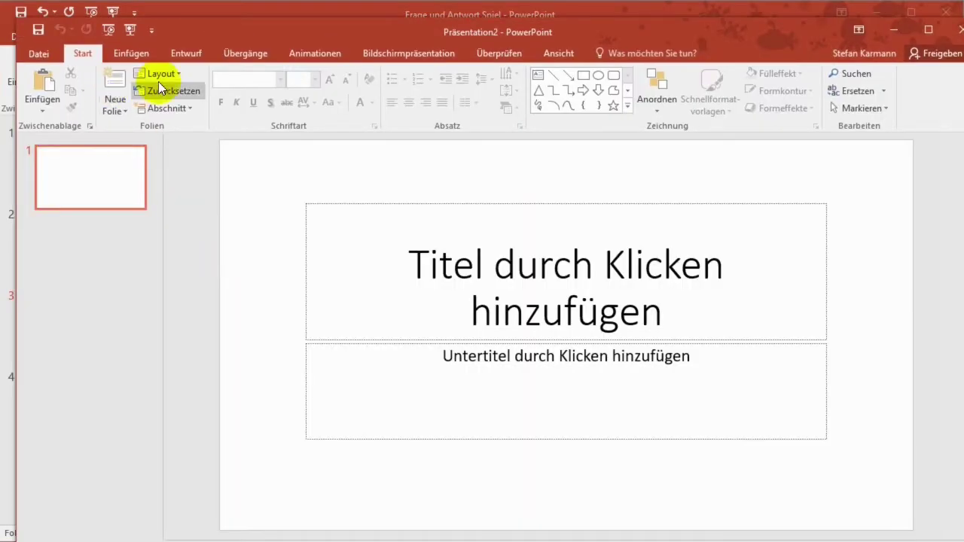
click(160, 75)
click(178, 280)
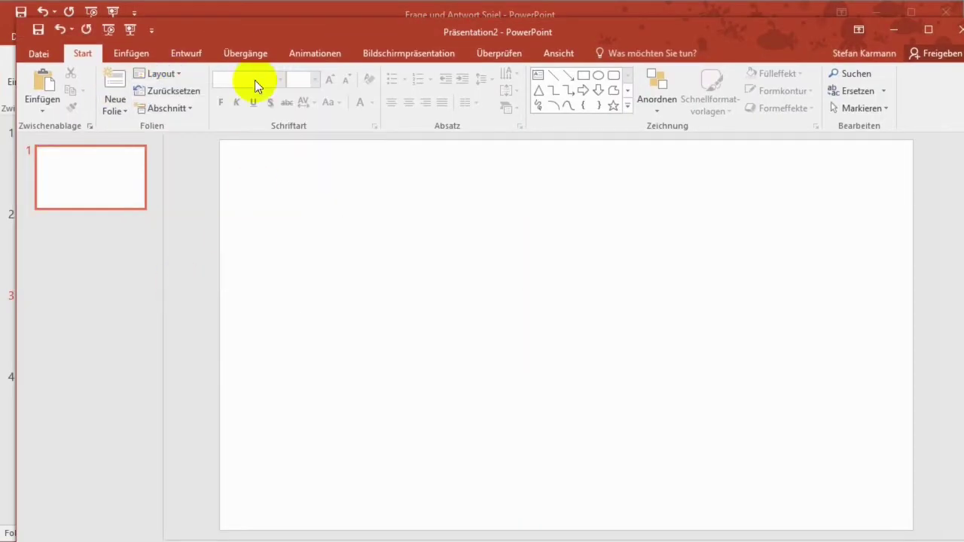
double_click(427, 30)
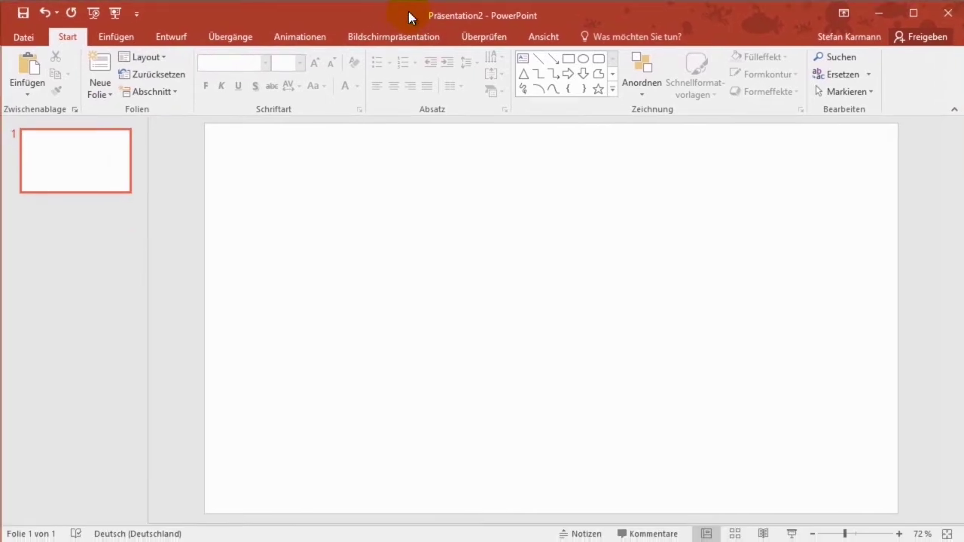
- Apply a dark textured design theme from the Entwurf Designs gallery
click(155, 33)
click(502, 88)
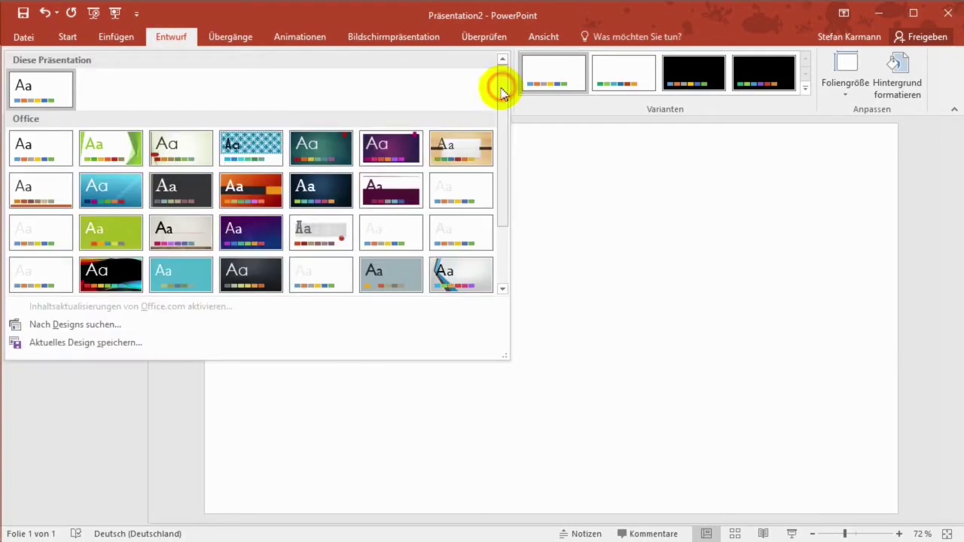
click(271, 257)
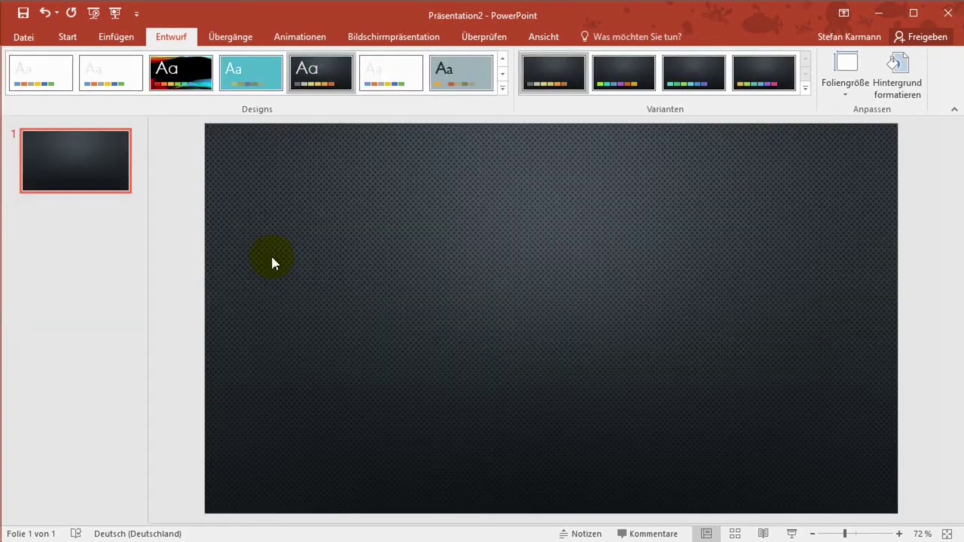
- Add a text box near the top of the slide reading 'Frage Antwort Spiel'
click(106, 38)
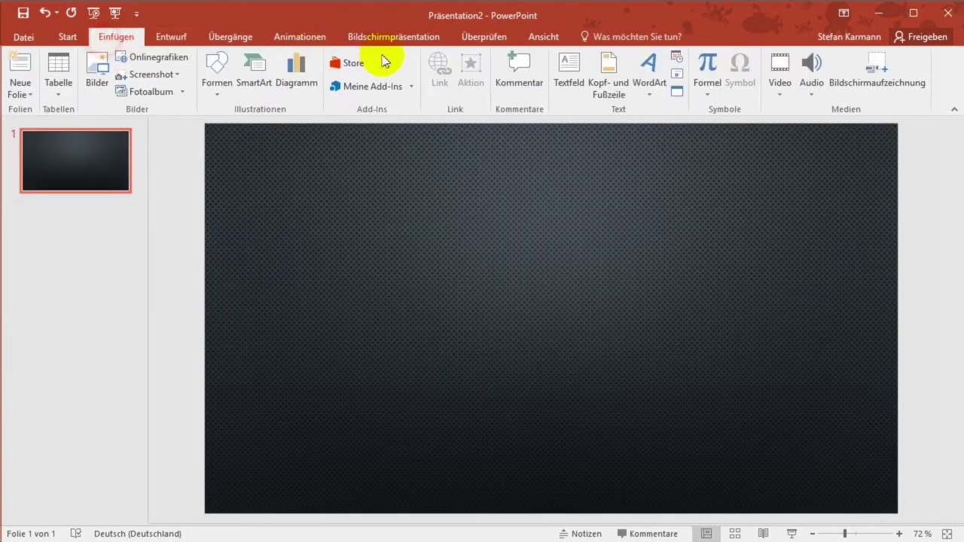
click(556, 82)
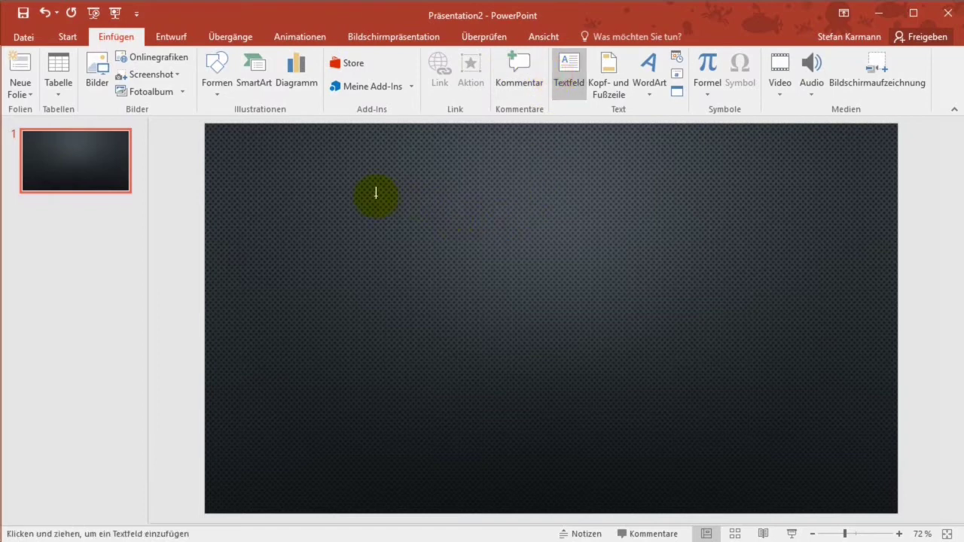
drag(375, 195, 765, 254)
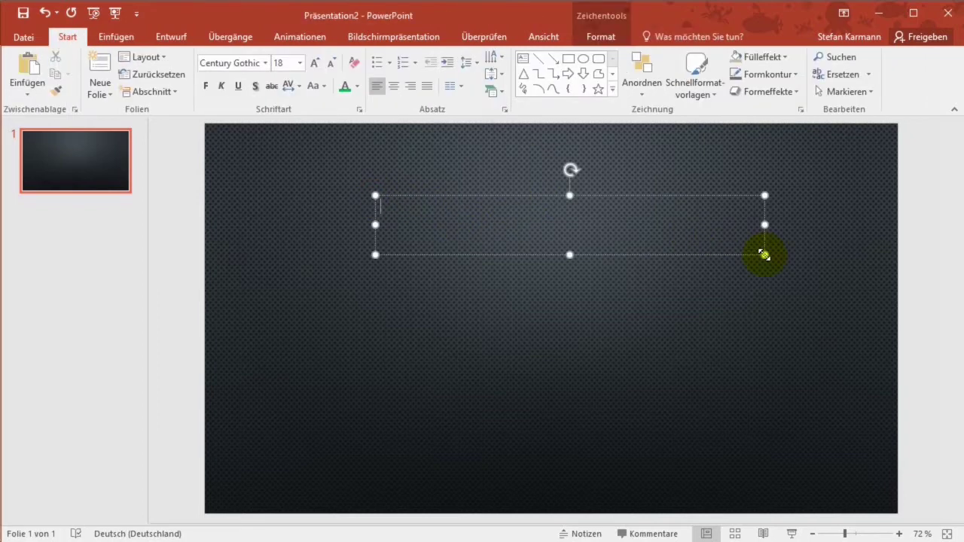
text(Frage Ant)
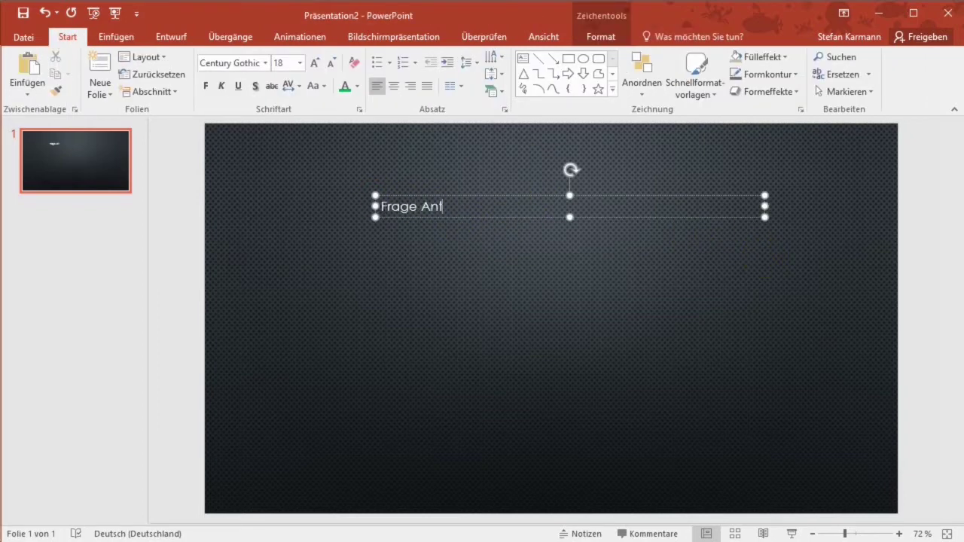
text(wort Spie)
text(l)
key(Return)
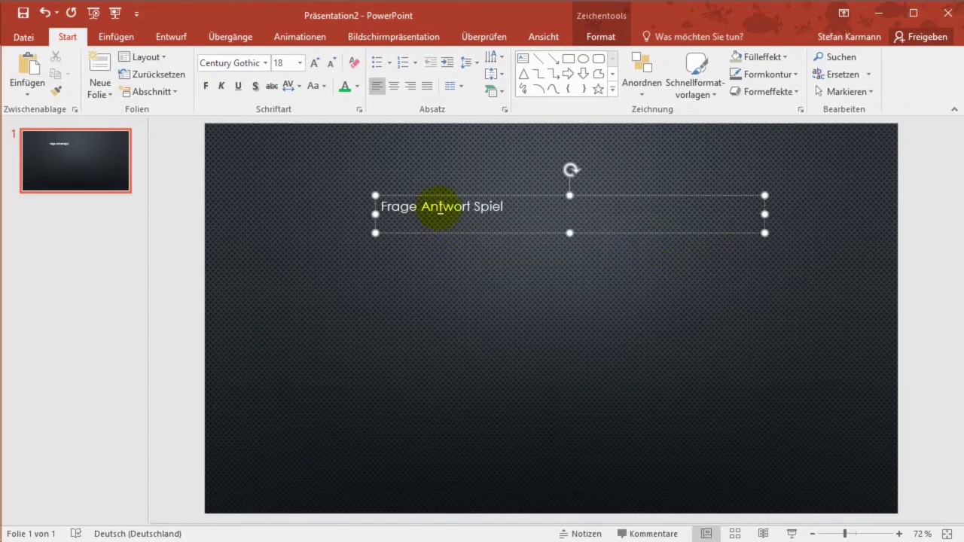
- Enlarge the title text to 54 pt and centre the box near the top of the slide
triple_click(442, 207)
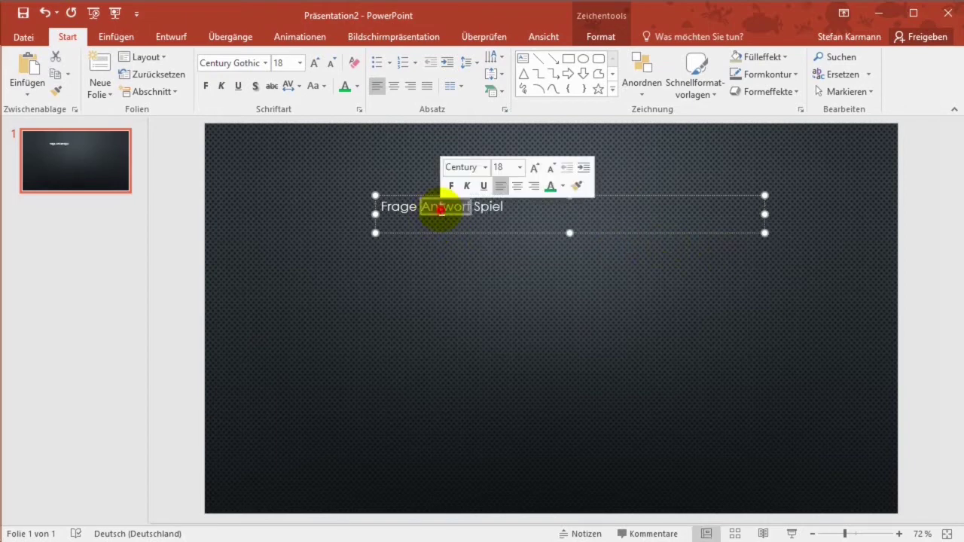
click(534, 167)
click(534, 168)
click(533, 167)
click(534, 167)
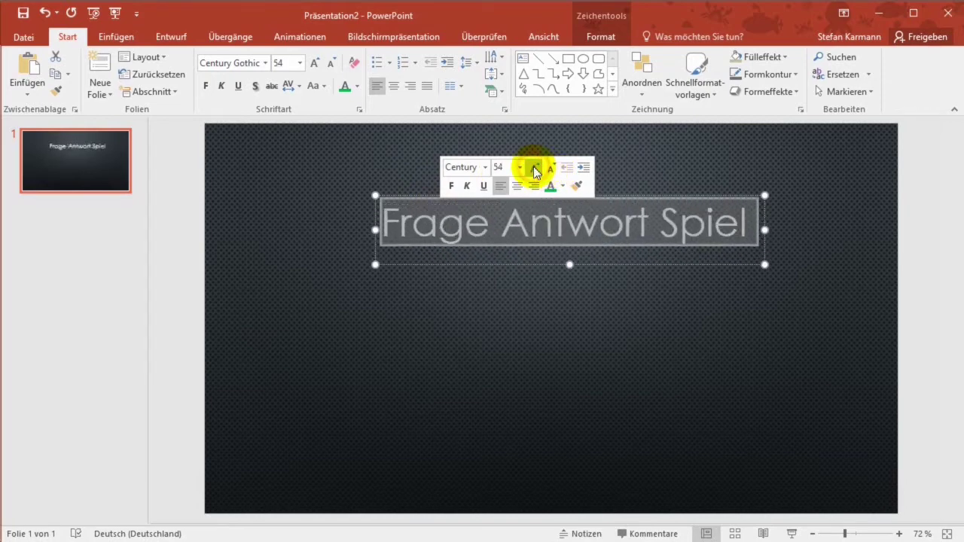
click(592, 286)
click(529, 222)
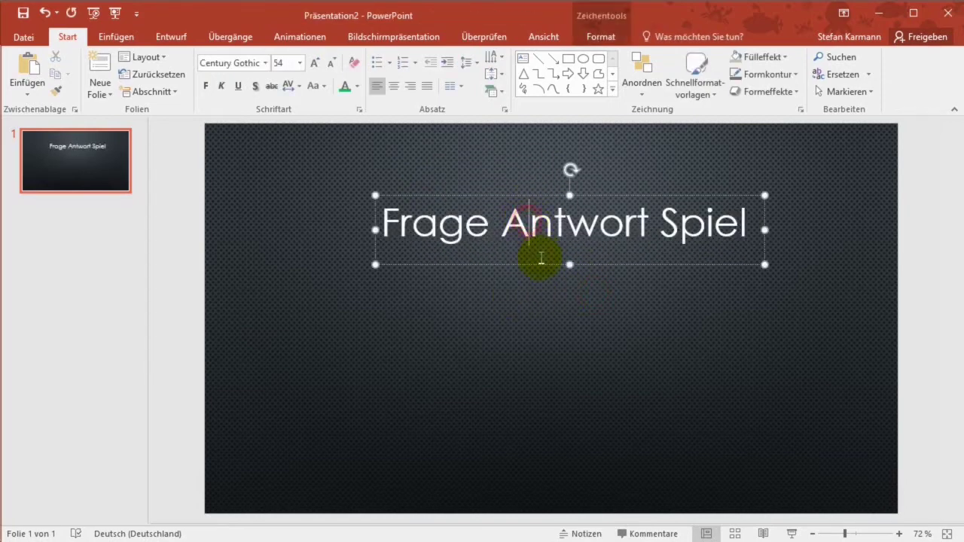
drag(539, 265, 585, 268)
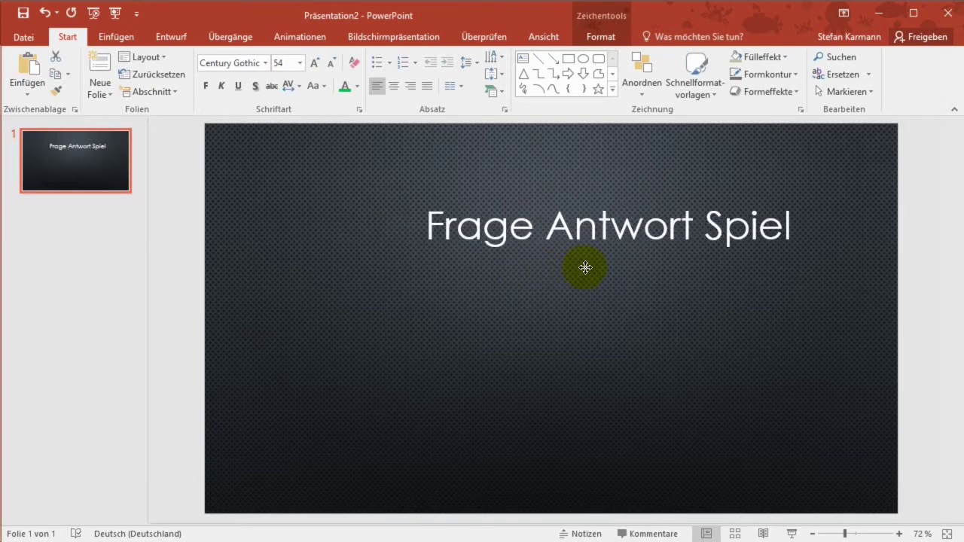
mouse_move(585, 267)
mouse_down()
mouse_move(482, 230)
mouse_move(529, 260)
mouse_up()
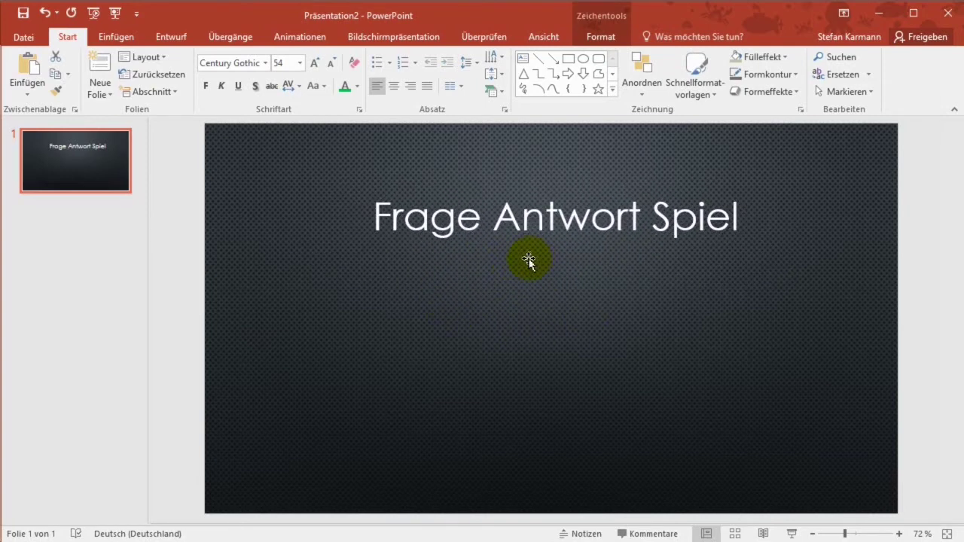
click(615, 336)
- Draw a rectangle below the title labelled 'Spiel starten'
click(121, 36)
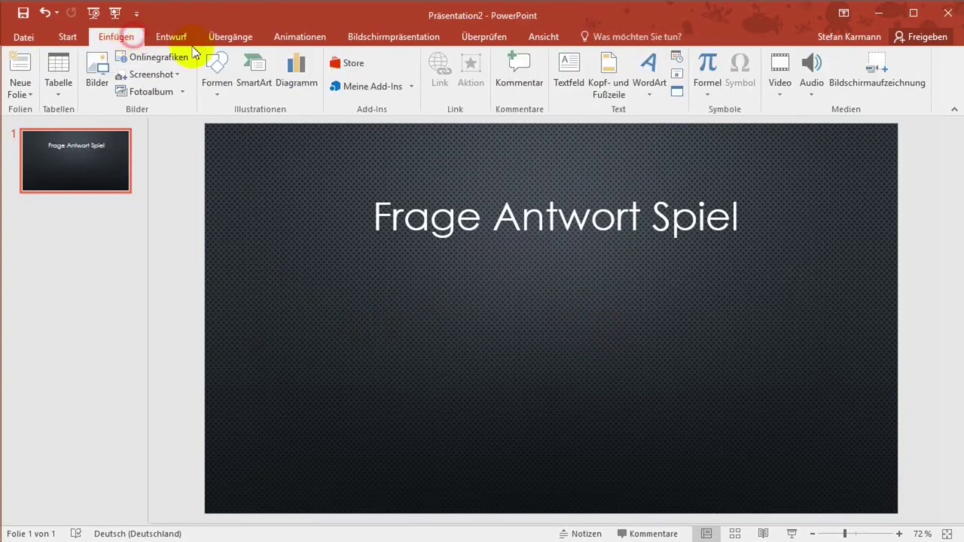
click(217, 75)
click(259, 127)
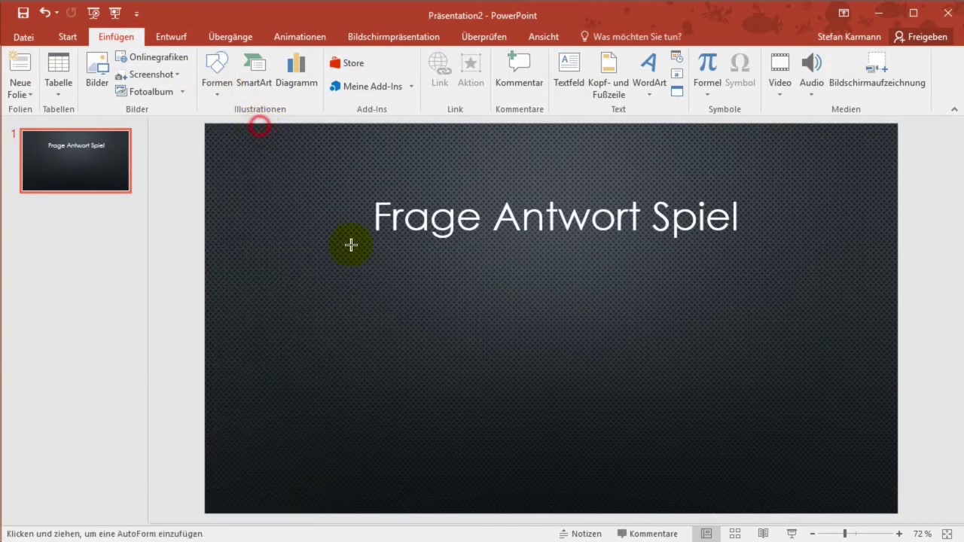
drag(430, 328, 641, 422)
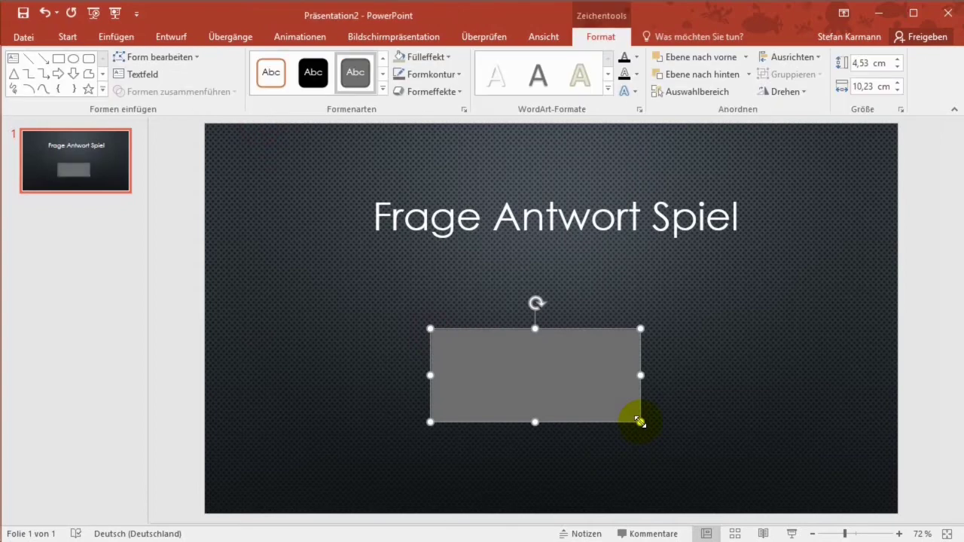
text(S)
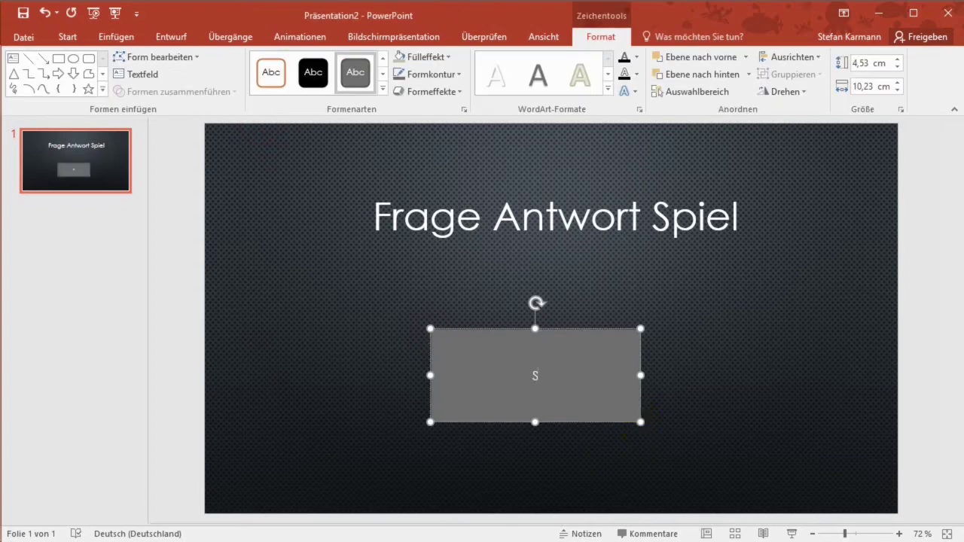
text(pi)
text(piel)
key(BackSpace)
key(BackSpace)
text(e)
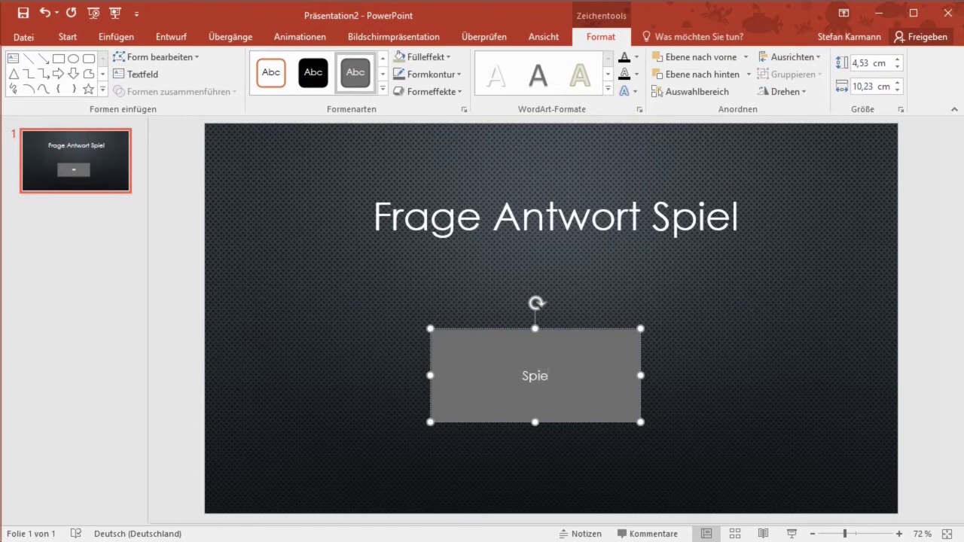
text(l starten)
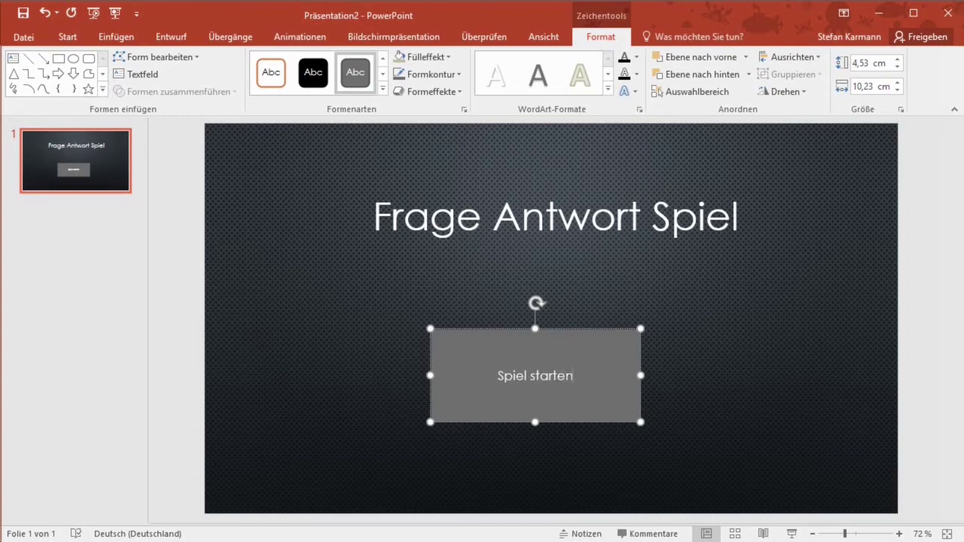
- Enlarge the 'Spiel starten' button text to 32 pt
triple_click(555, 374)
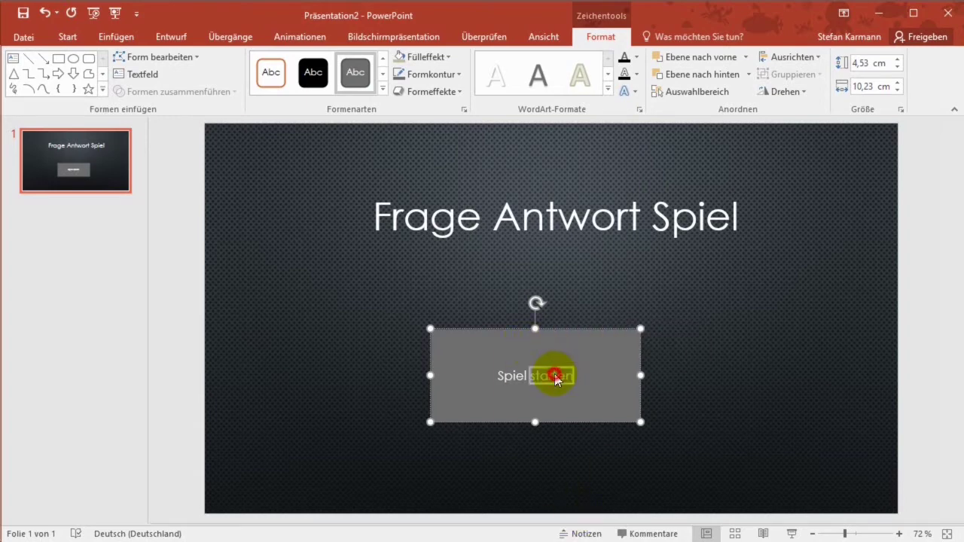
click(648, 333)
click(648, 332)
click(648, 332)
click(648, 332)
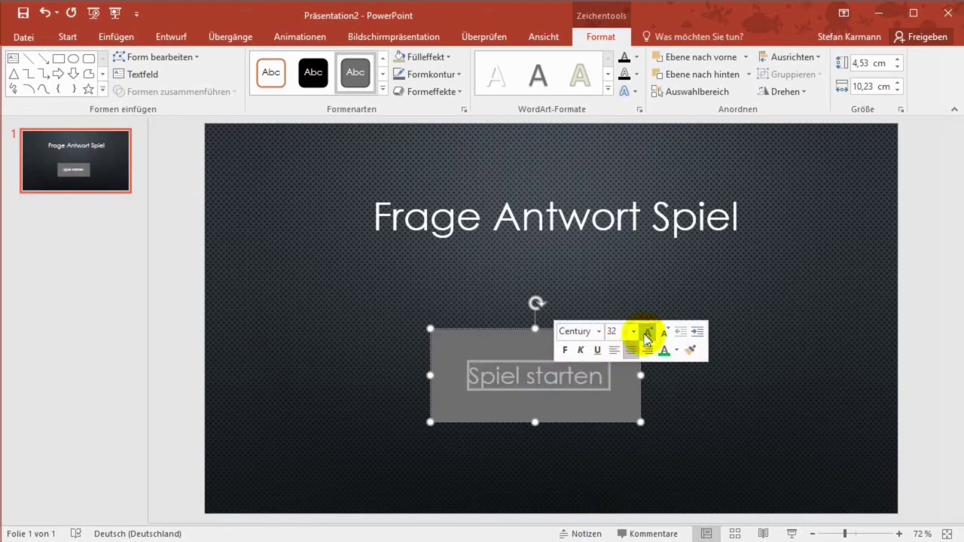
click(326, 379)
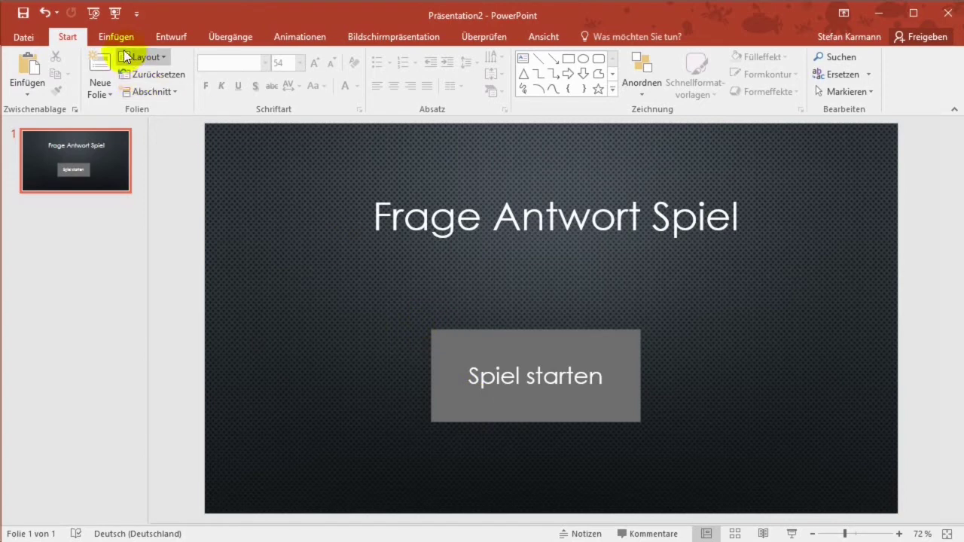
- Add a blank second slide after the title slide
click(106, 96)
click(113, 303)
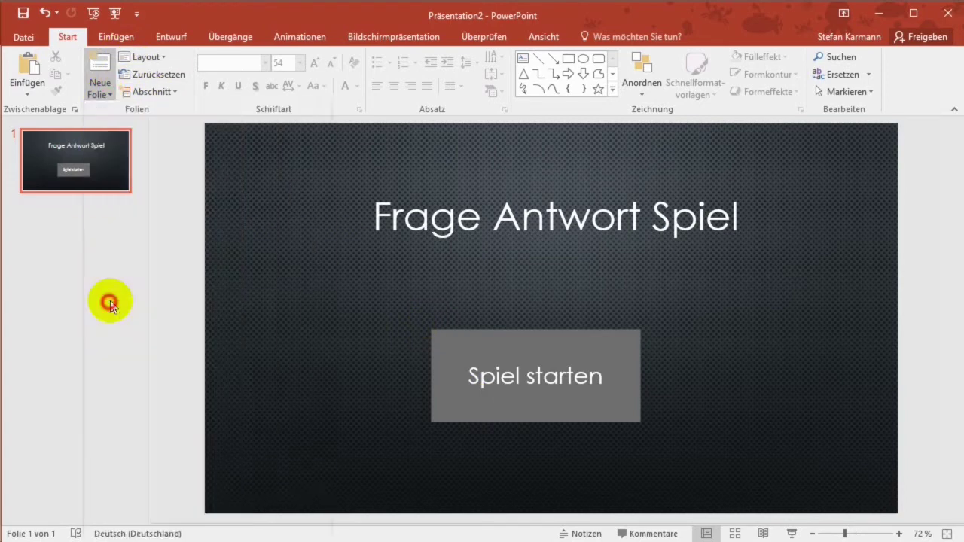
click(91, 185)
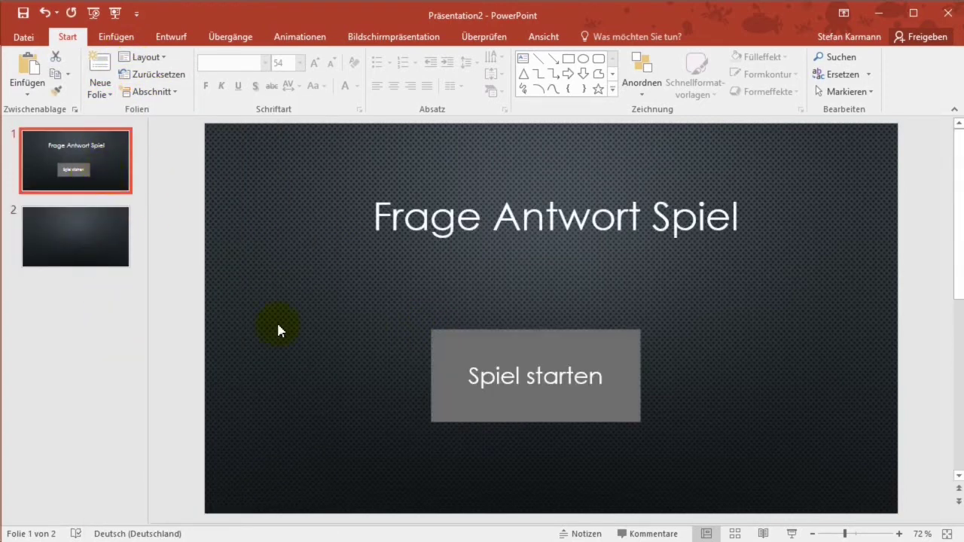
- Give the Spiel starten button a click action with Hyperlink zu: Nächste Folie
click(497, 348)
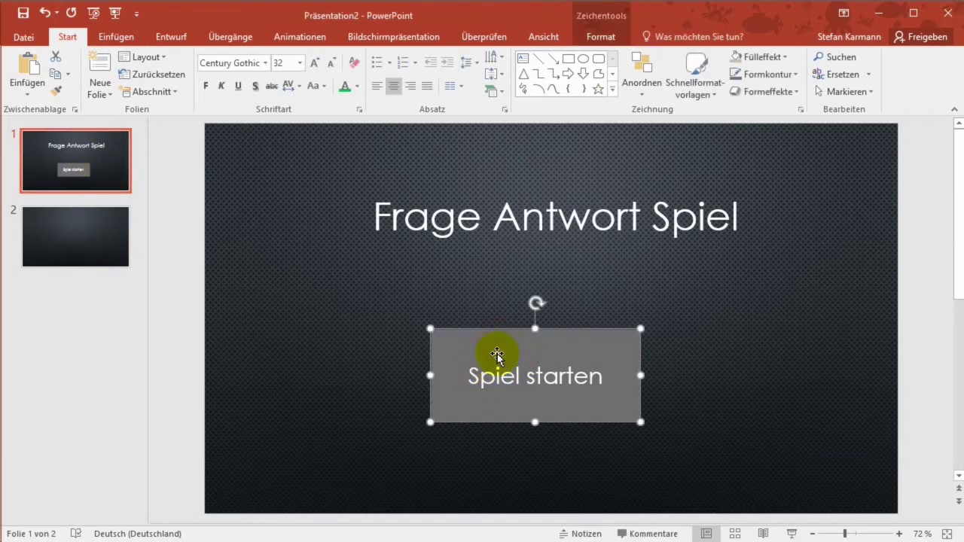
click(116, 36)
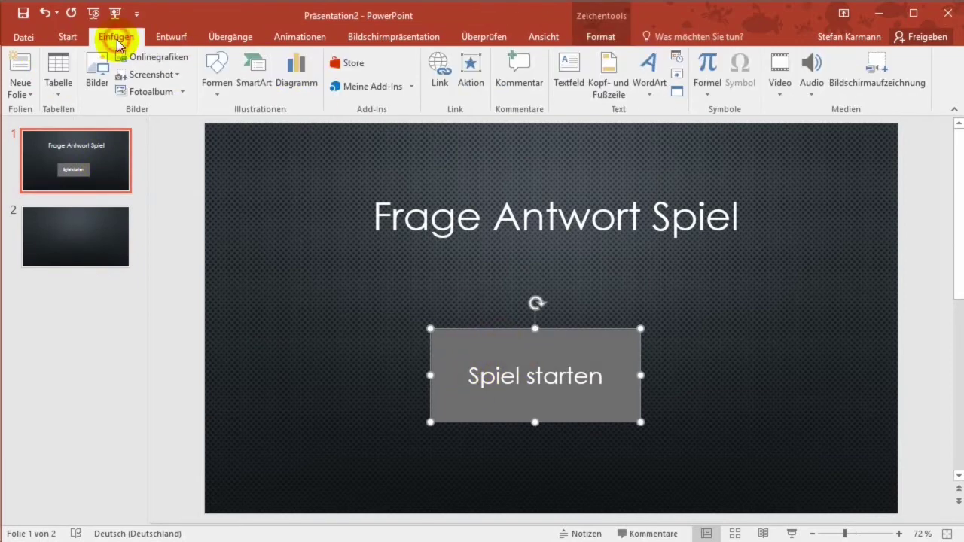
click(468, 69)
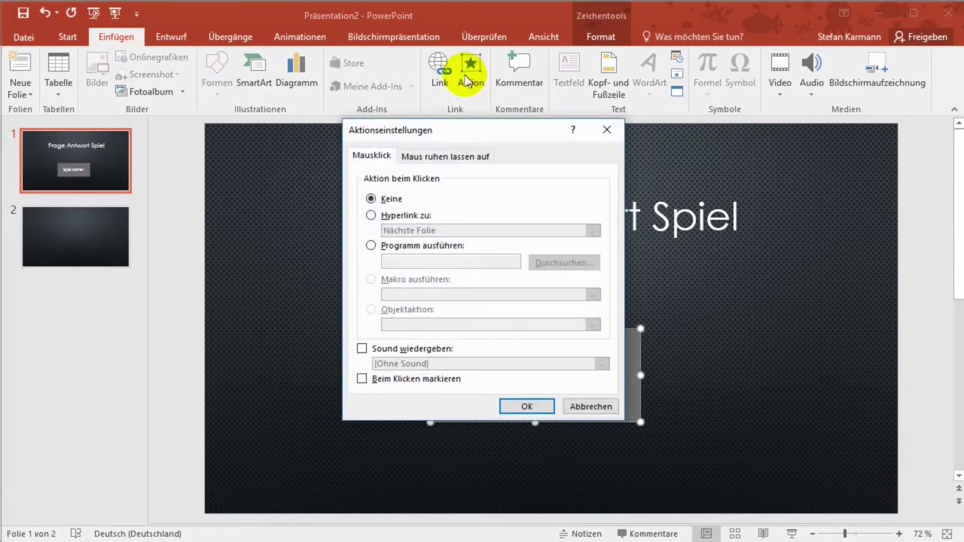
click(371, 215)
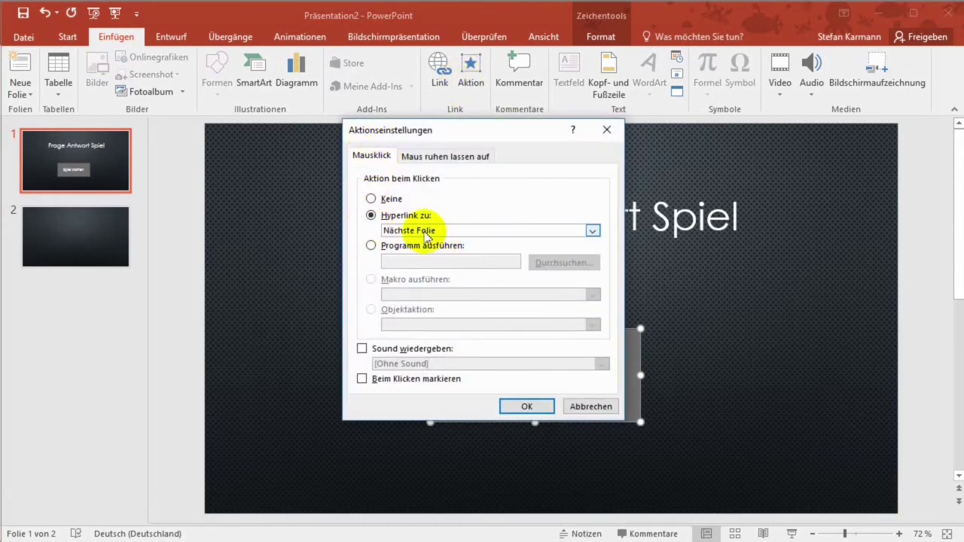
click(527, 407)
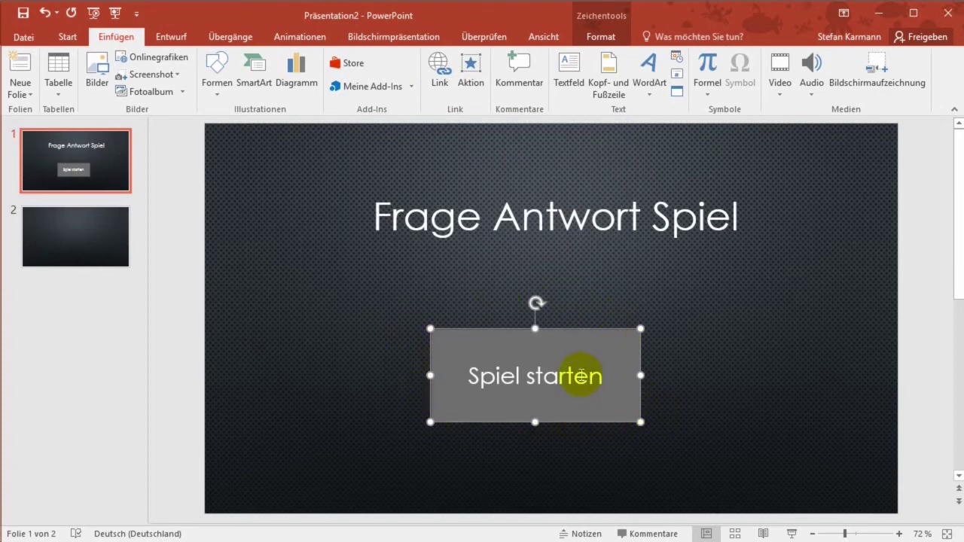
click(99, 244)
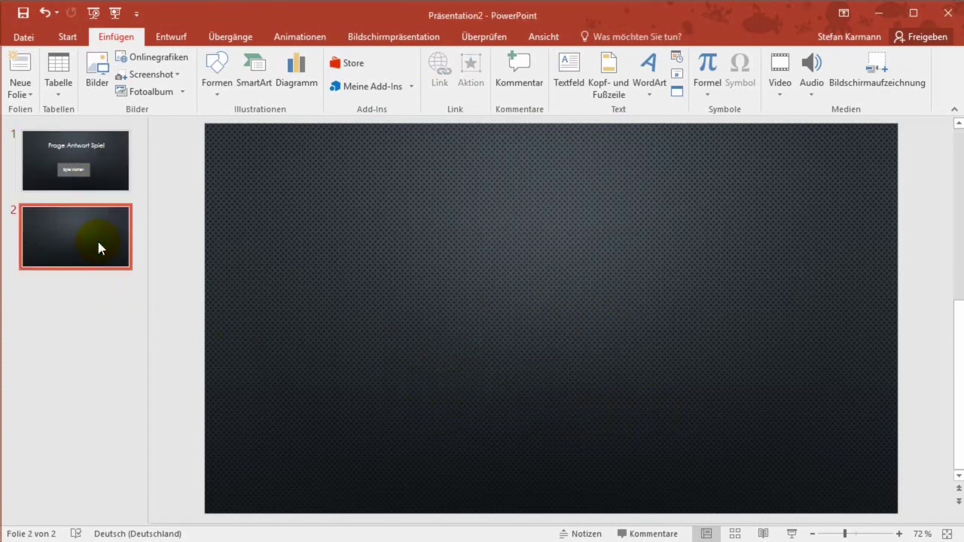
click(109, 169)
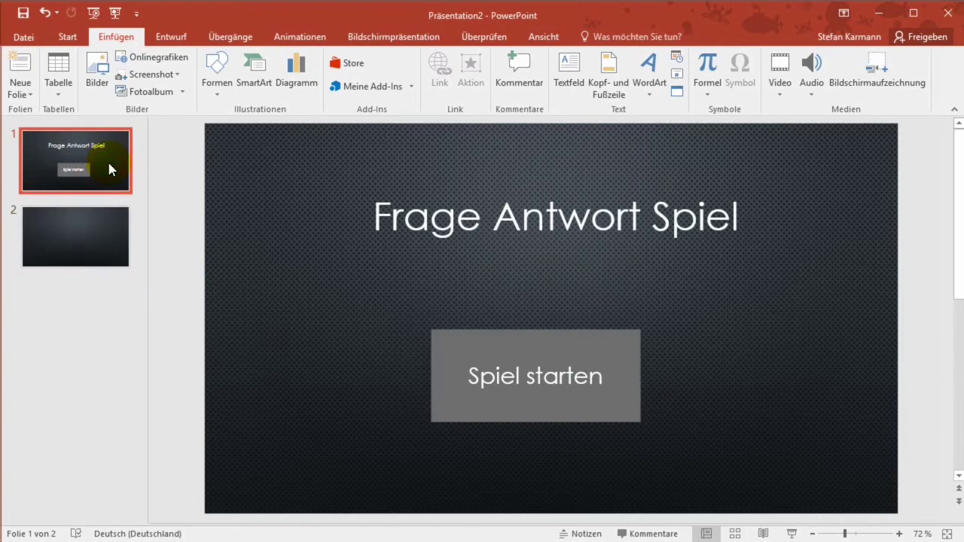
- Draw a wide rectangle atop slide 2 reading 'Wie schreibt man den 1. September numerisch richtig?'
click(78, 239)
click(86, 191)
click(94, 235)
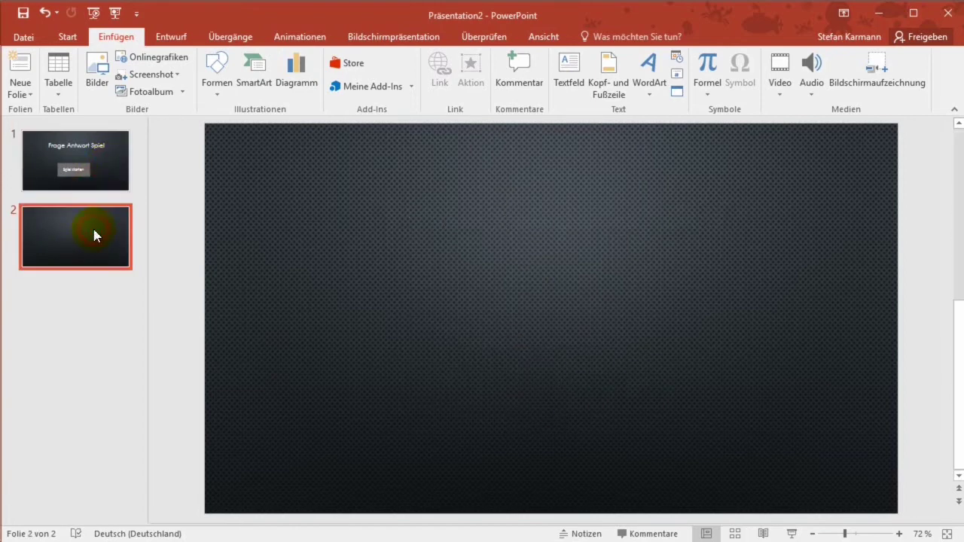
click(223, 97)
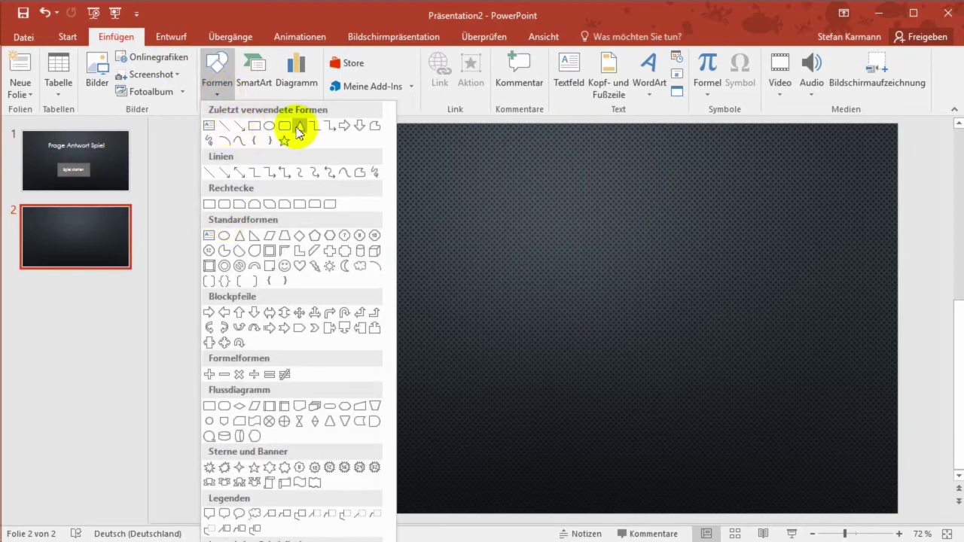
click(285, 126)
drag(319, 189, 754, 247)
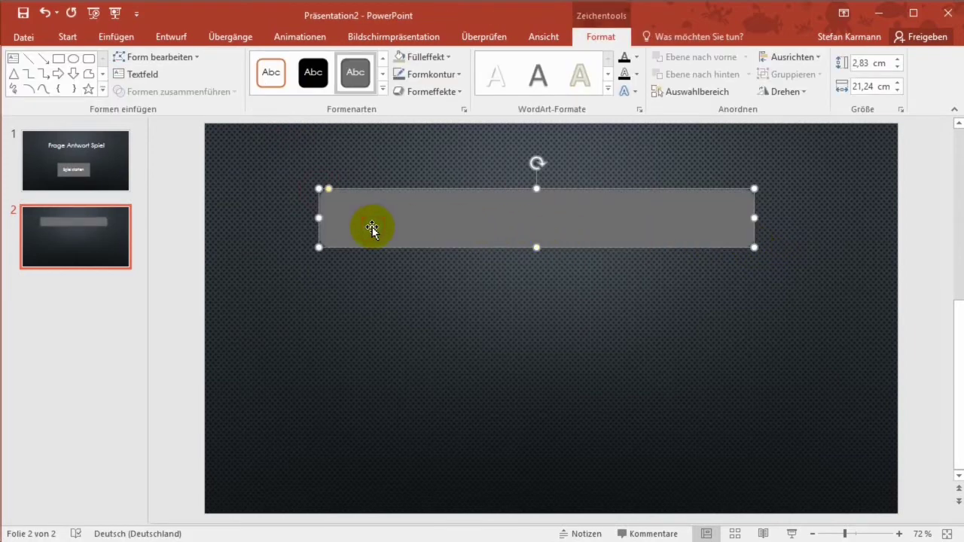
text(Wie schreibt man den 1. September numerisch richtig?)
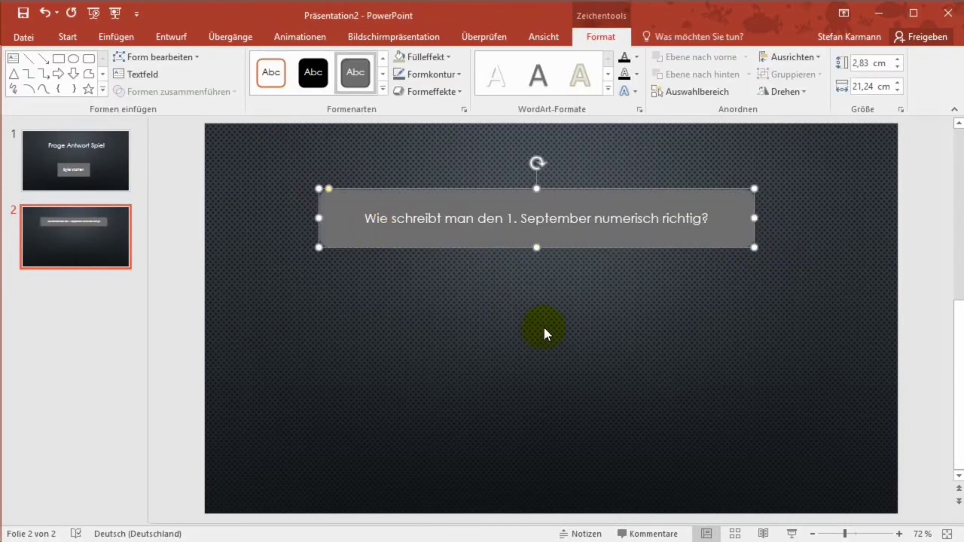
click(543, 325)
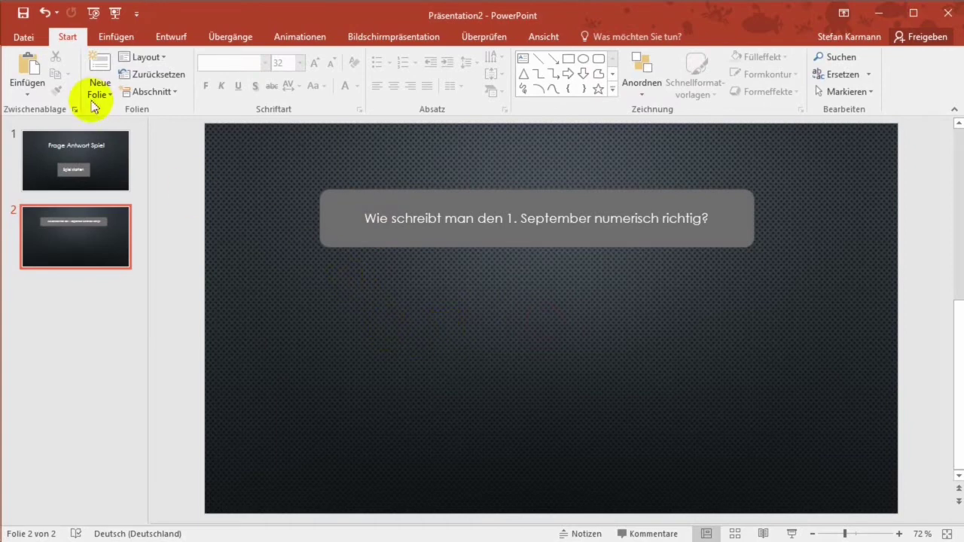
- Draw a rounded rectangle below-left of the question on slide 2 and fill it blue
click(142, 59)
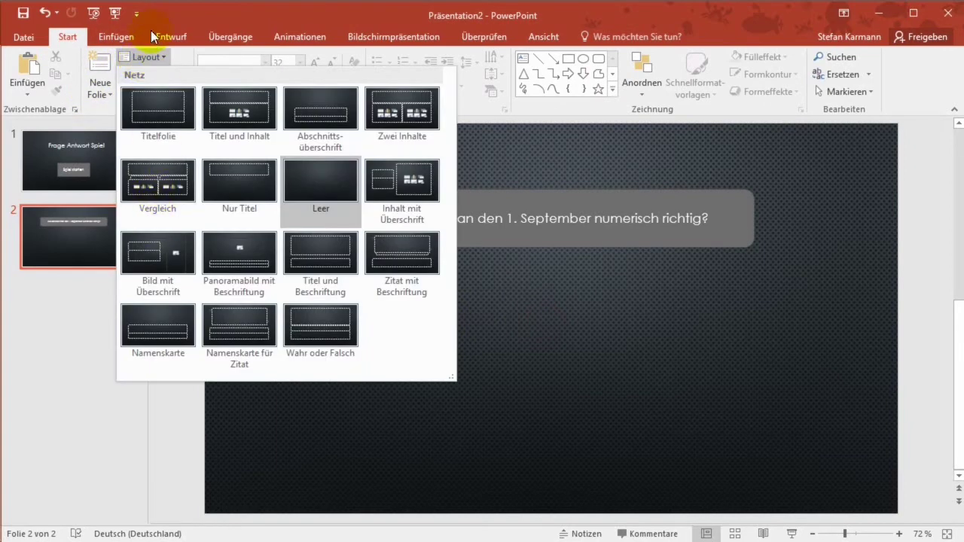
click(153, 21)
click(120, 37)
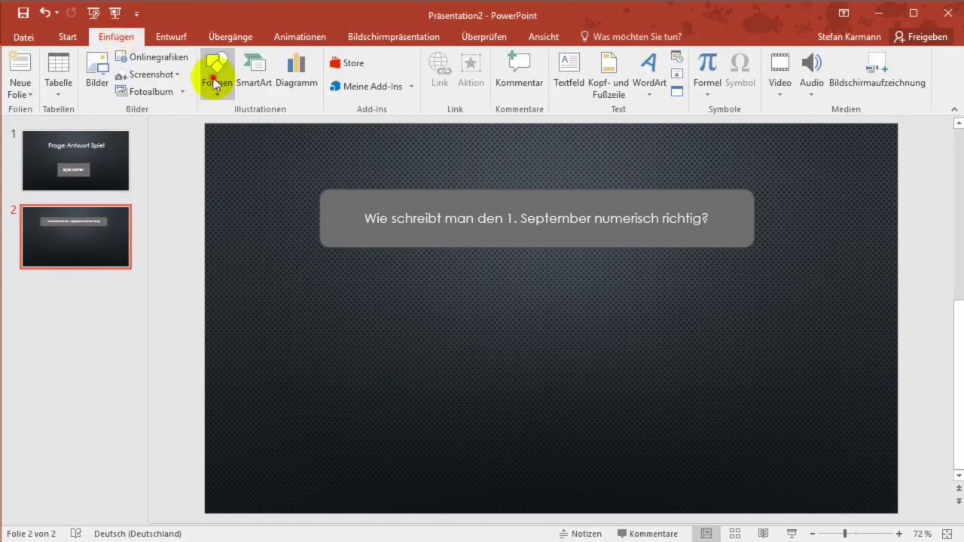
click(216, 76)
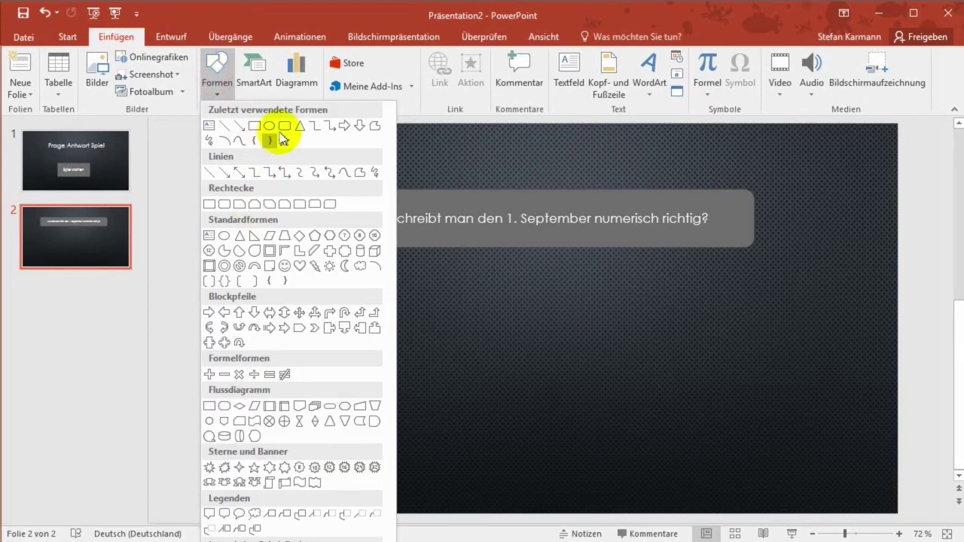
click(282, 139)
drag(278, 300, 443, 361)
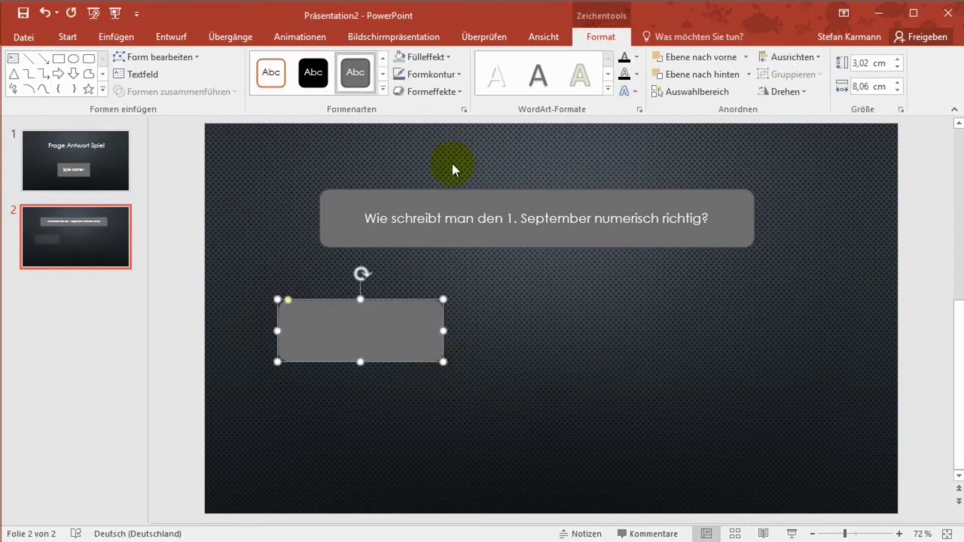
click(447, 58)
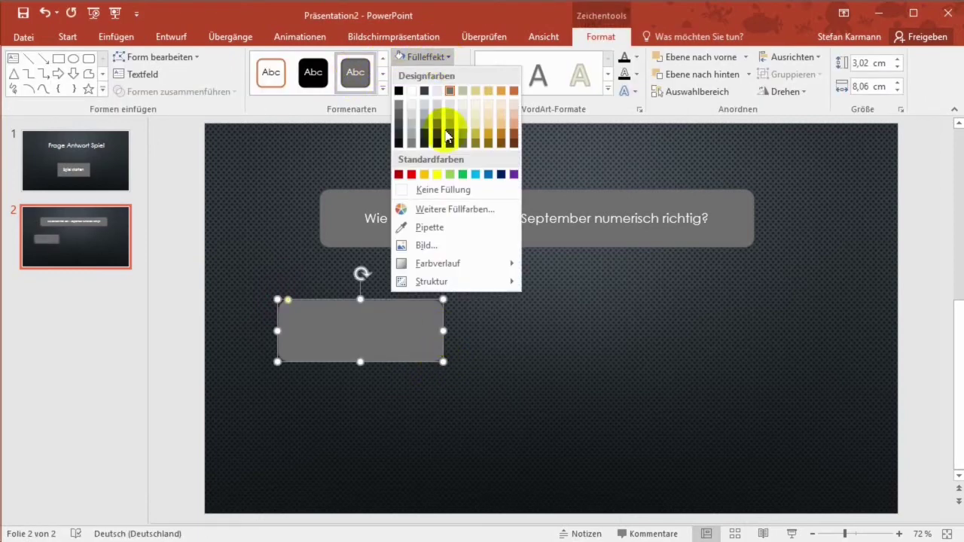
click(485, 175)
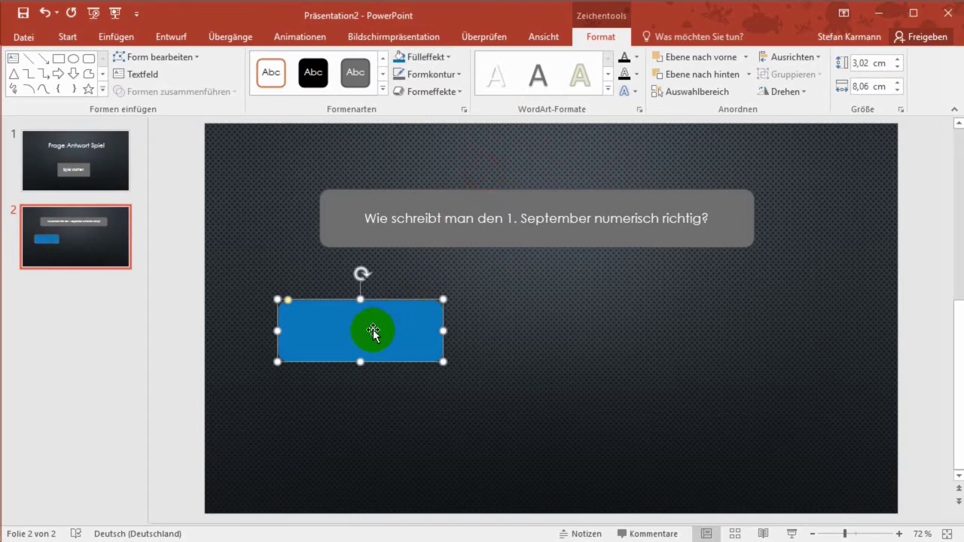
- Duplicate the blue answer box and place the copy to its right
key(ctrl+c)
key(ctrl+v)
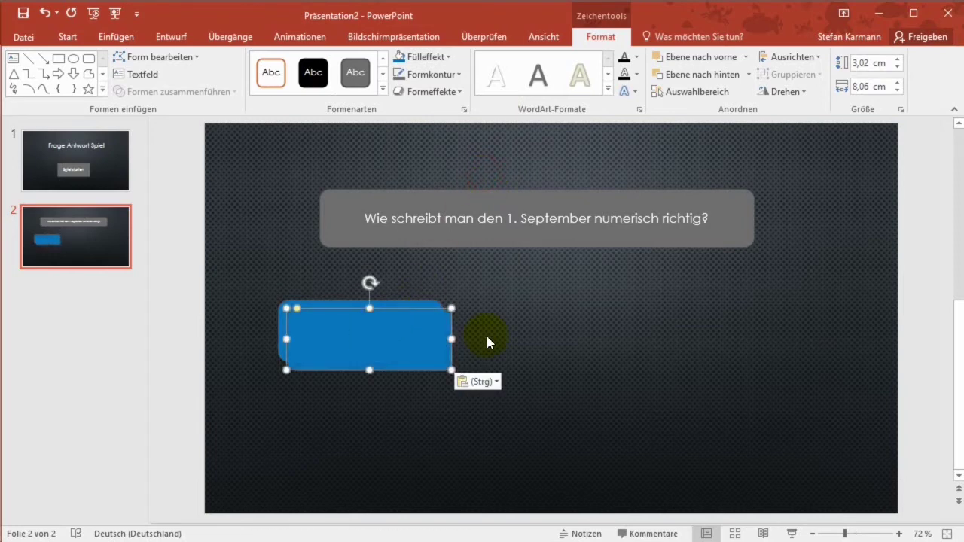
drag(437, 337, 748, 335)
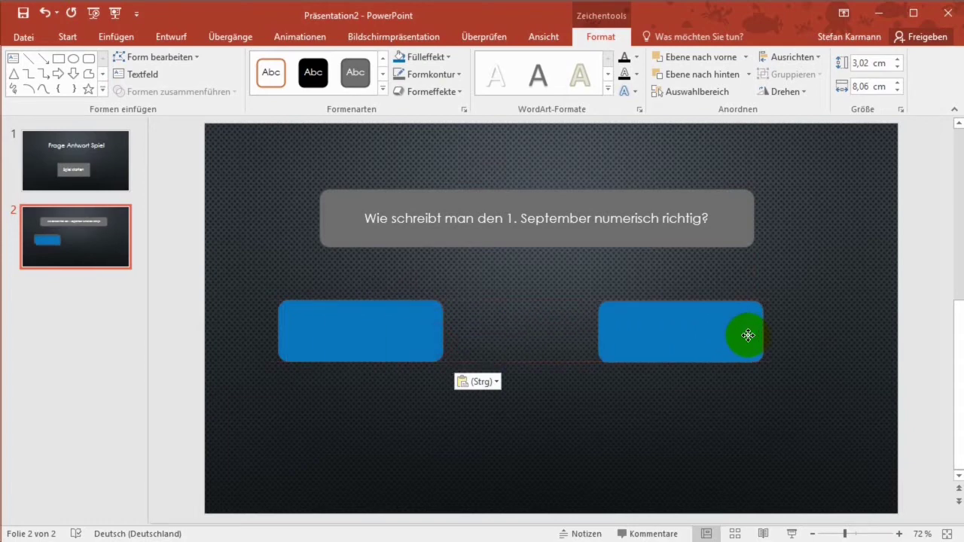
drag(748, 335, 744, 339)
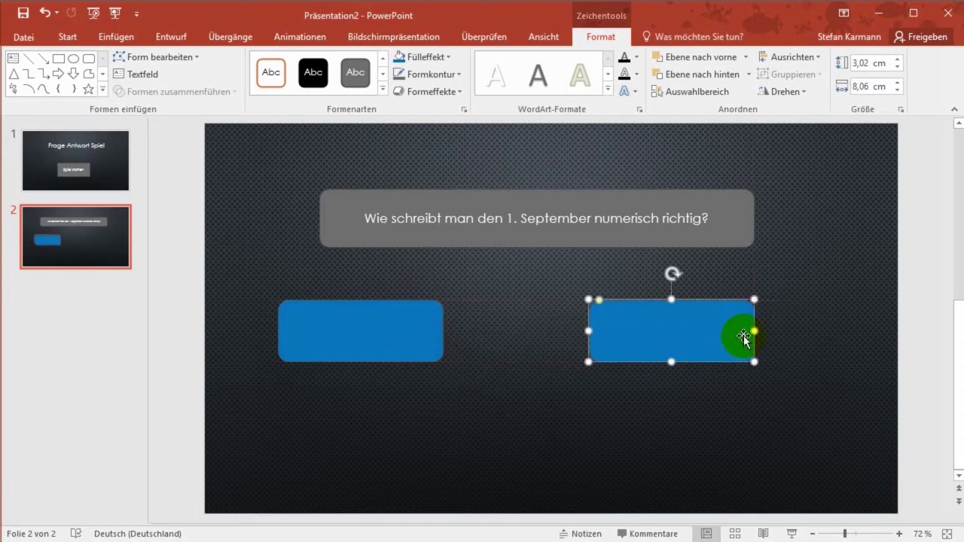
- Shift and widen the question box to line up with the two answer buttons
click(522, 242)
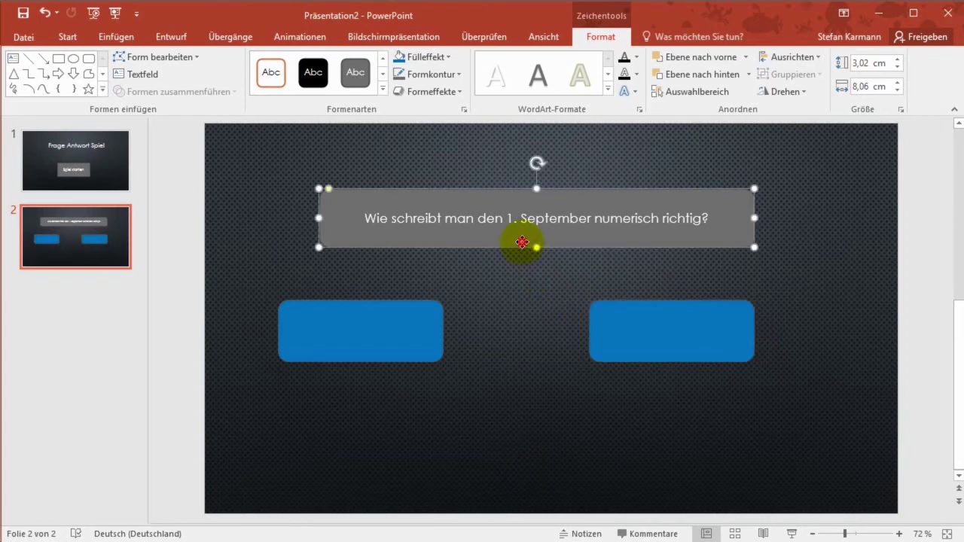
drag(522, 242, 478, 243)
drag(716, 220, 754, 220)
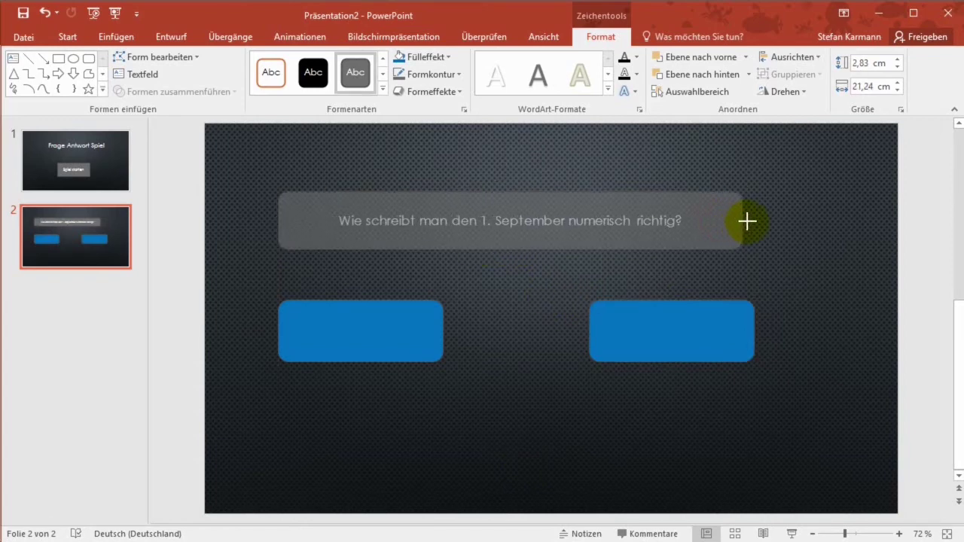
click(492, 429)
- Copy the blue buttons downward to complete a two-by-two answer grid
mouse_move(394, 338)
ctrl+mouse_down()
mouse_move(383, 442)
mouse_move(384, 425)
ctrl+mouse_up()
click(602, 352)
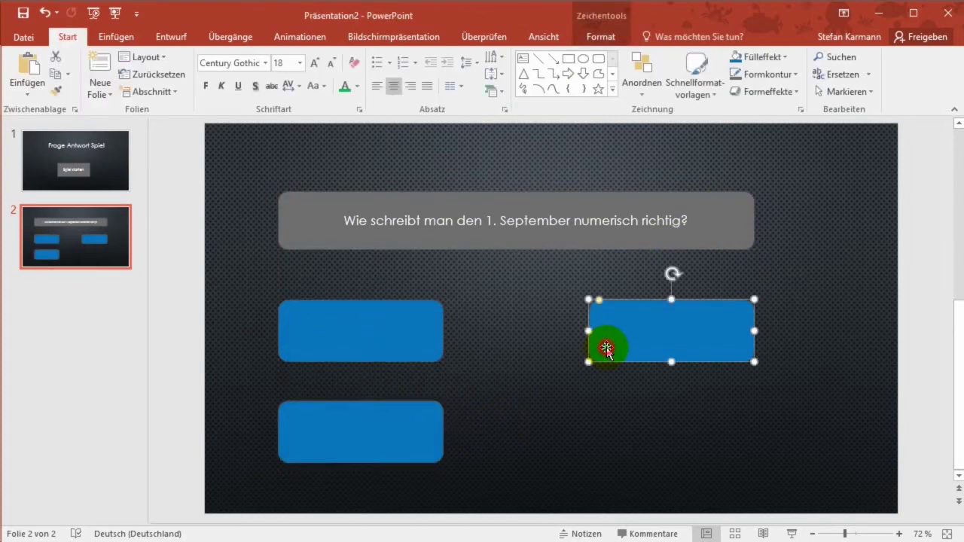
ctrl+drag(416, 327, 721, 422)
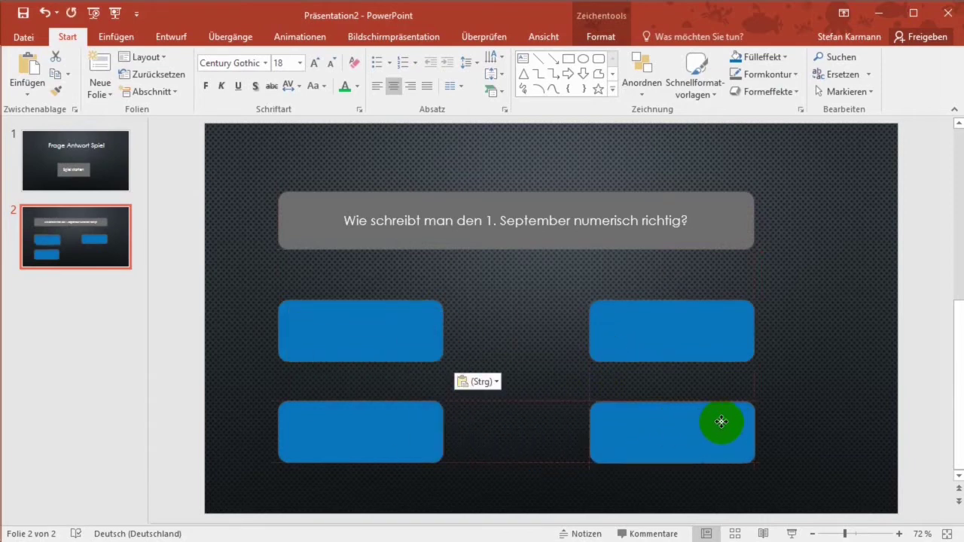
click(551, 303)
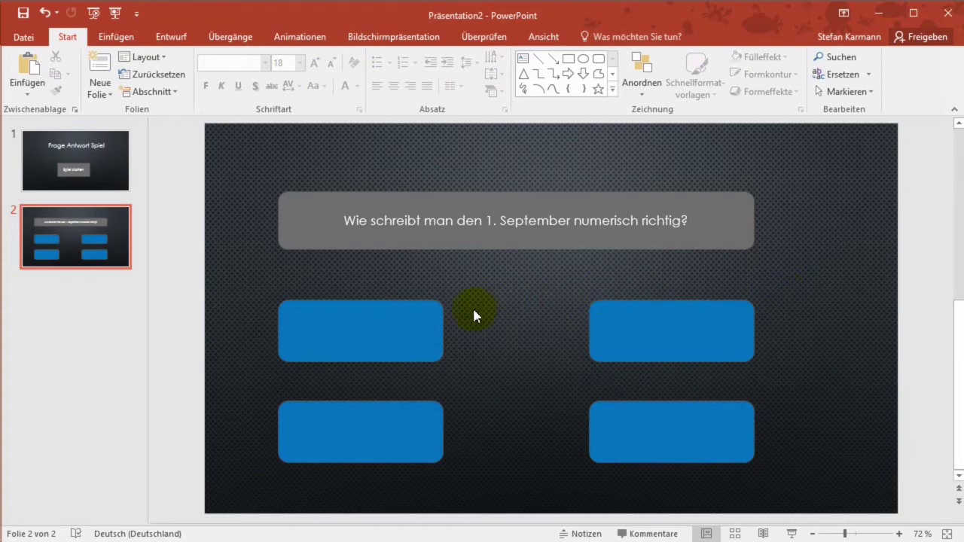
- Label the answer buttons 2016-9-01, 1.9.16, 1.09.16 and 01.09.16
click(359, 338)
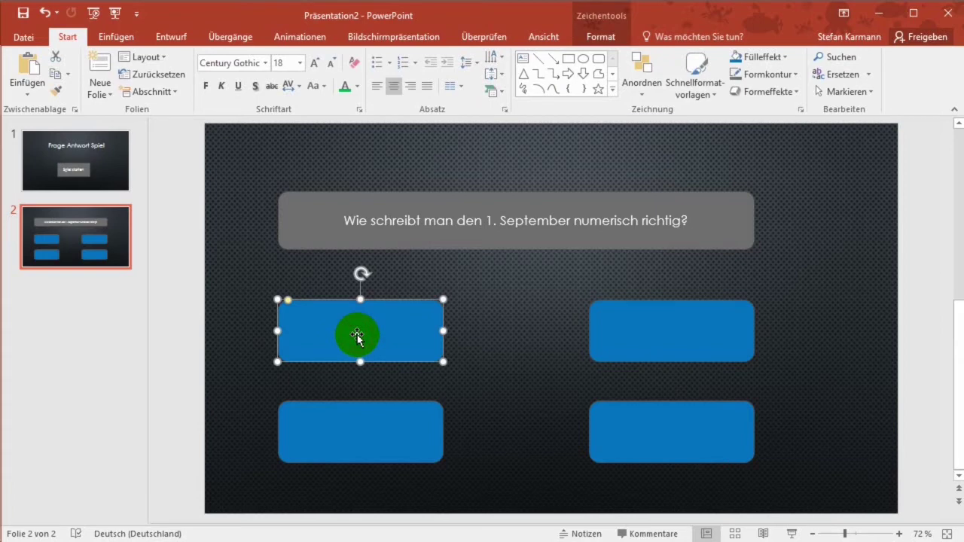
text(2016-9-01)
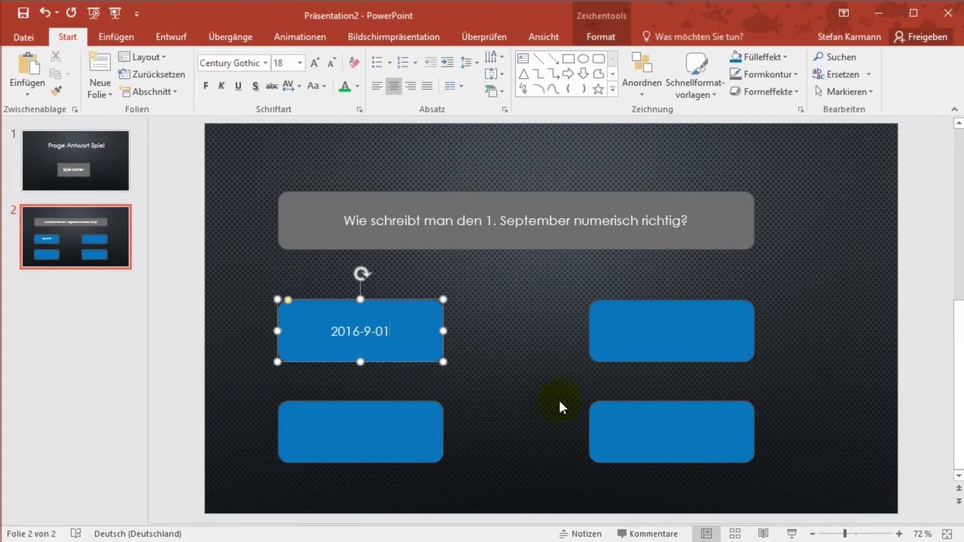
click(628, 338)
text(1.9.)
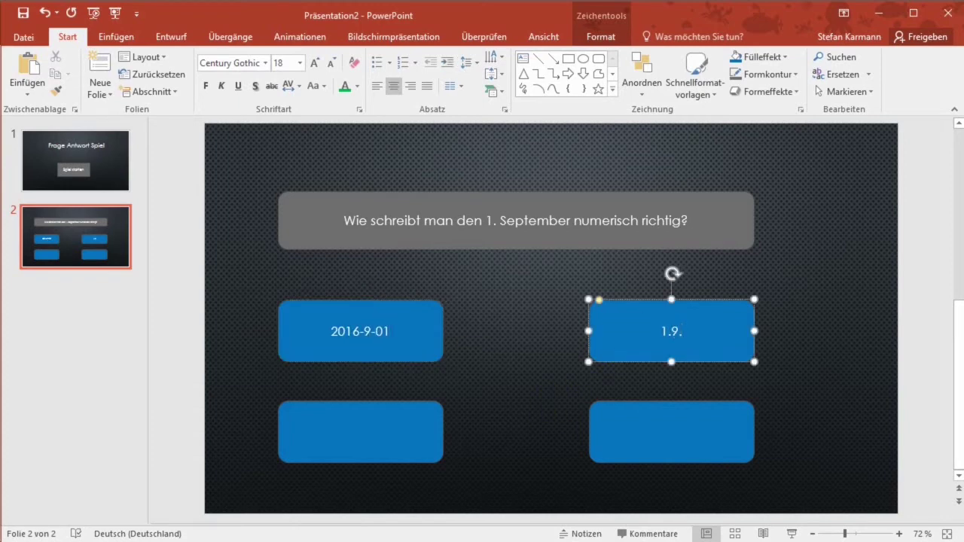
text(16)
click(656, 441)
text(1.)
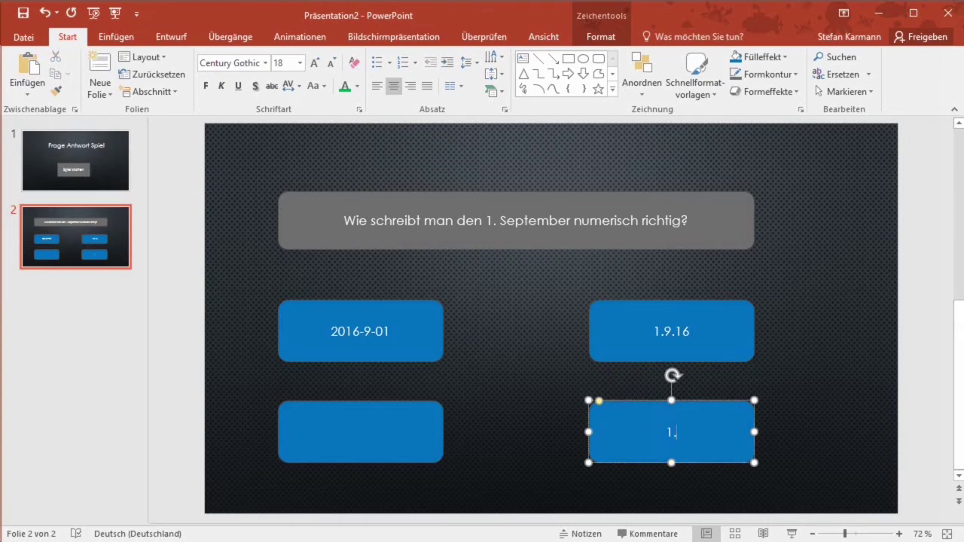
click(377, 435)
text(01.09.16)
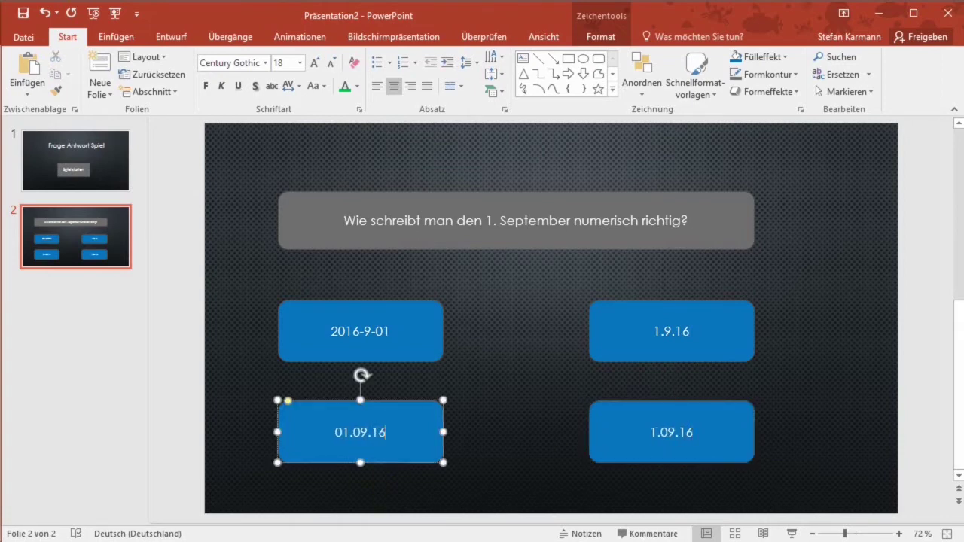
click(511, 425)
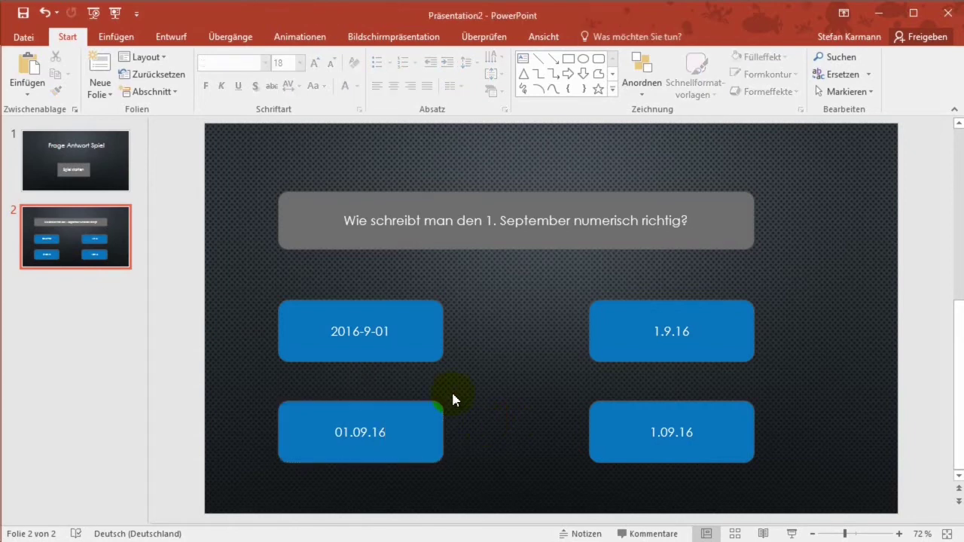
- Select all four answer buttons together
click(439, 319)
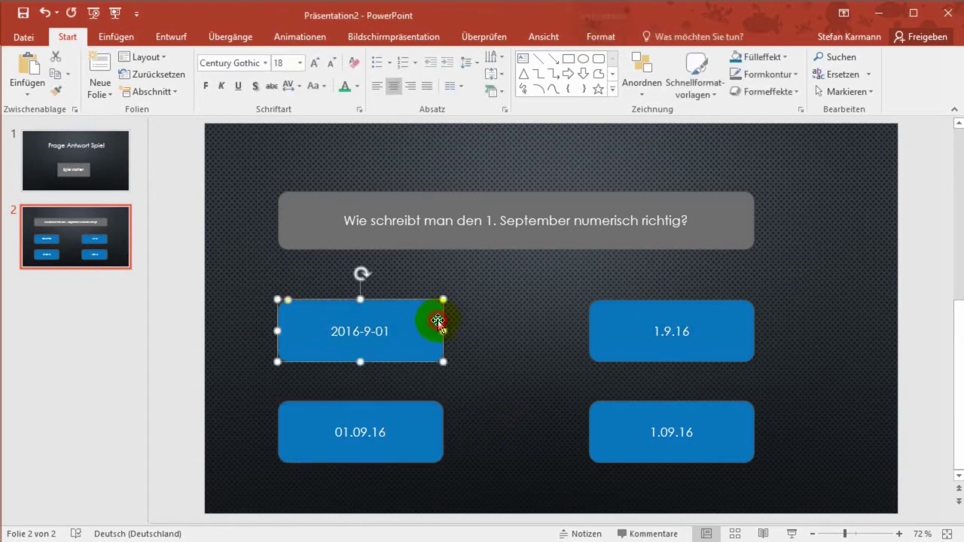
click(618, 318)
click(622, 439)
click(409, 441)
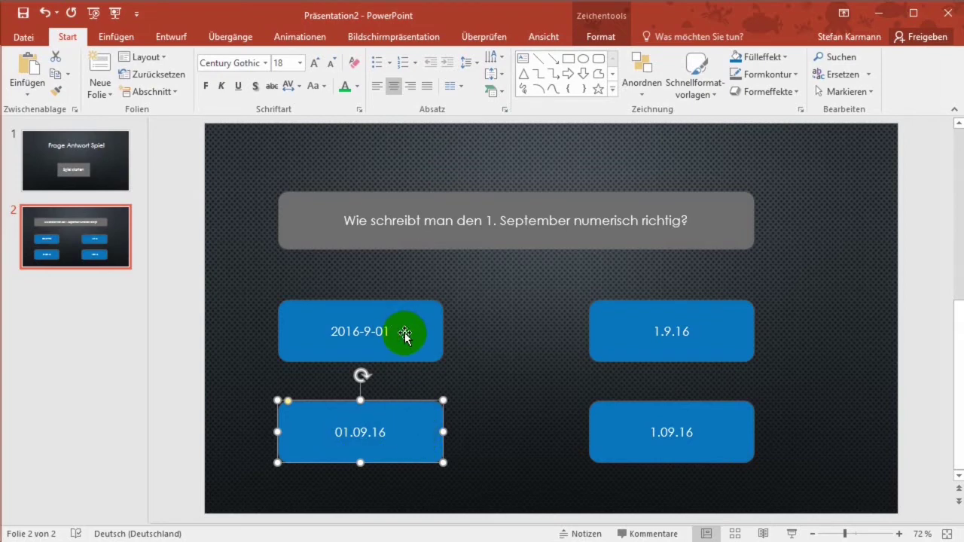
- Duplicate slide 2 as a new slide 3 with Folie duplizieren
click(231, 256)
right_click(112, 256)
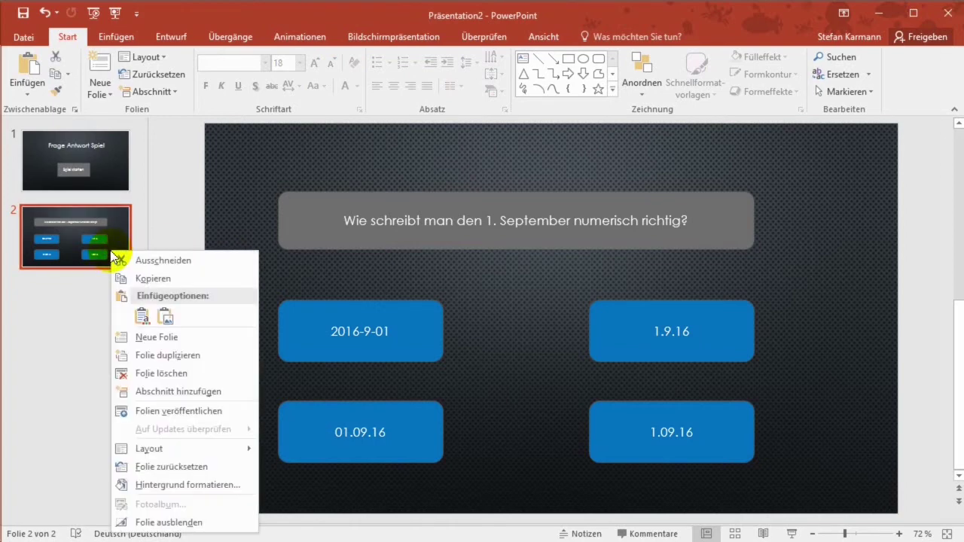
click(176, 356)
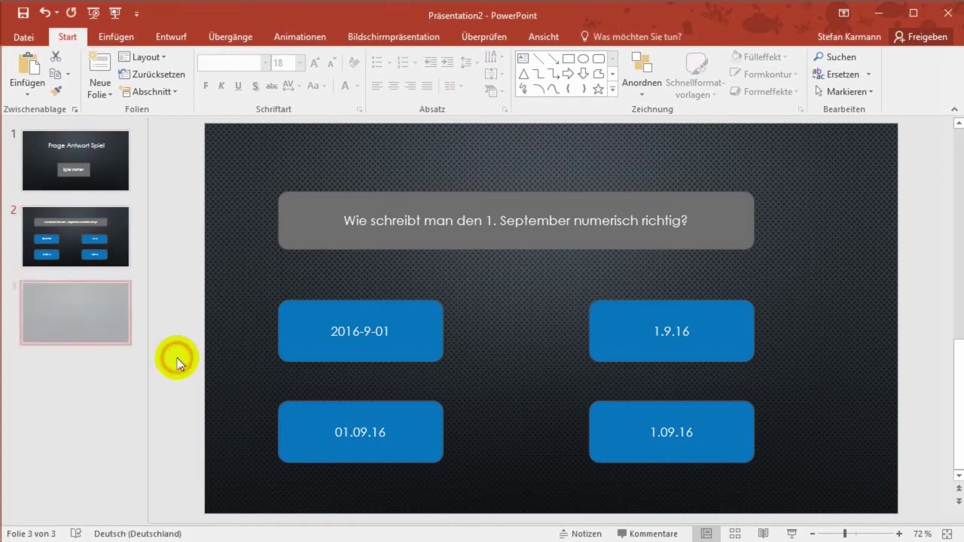
click(111, 251)
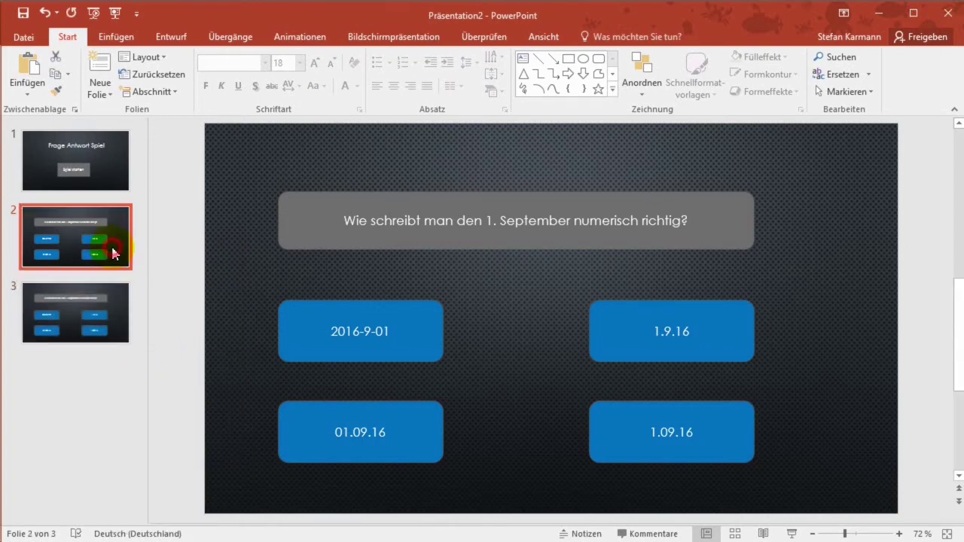
click(124, 313)
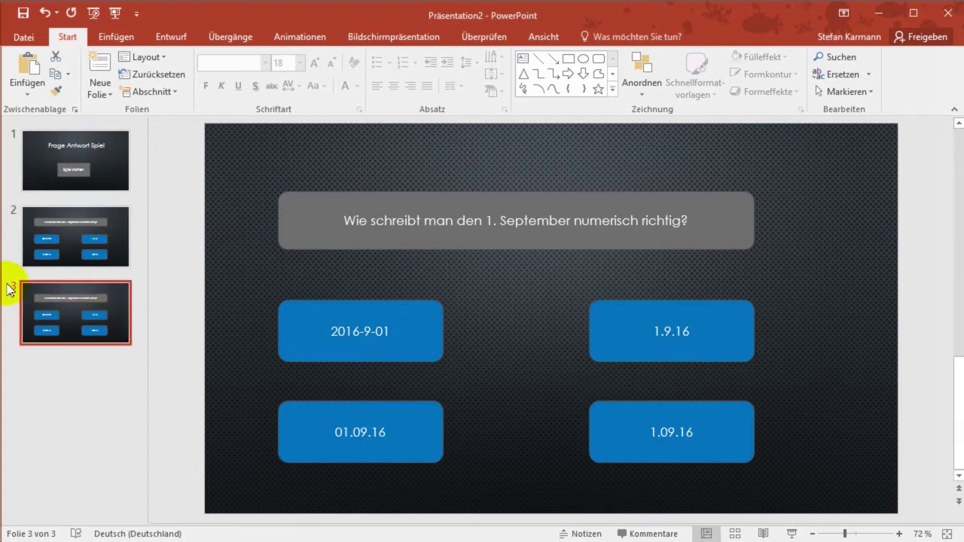
- Fill the 01.09.16 answer button on slide 3 light green
click(425, 407)
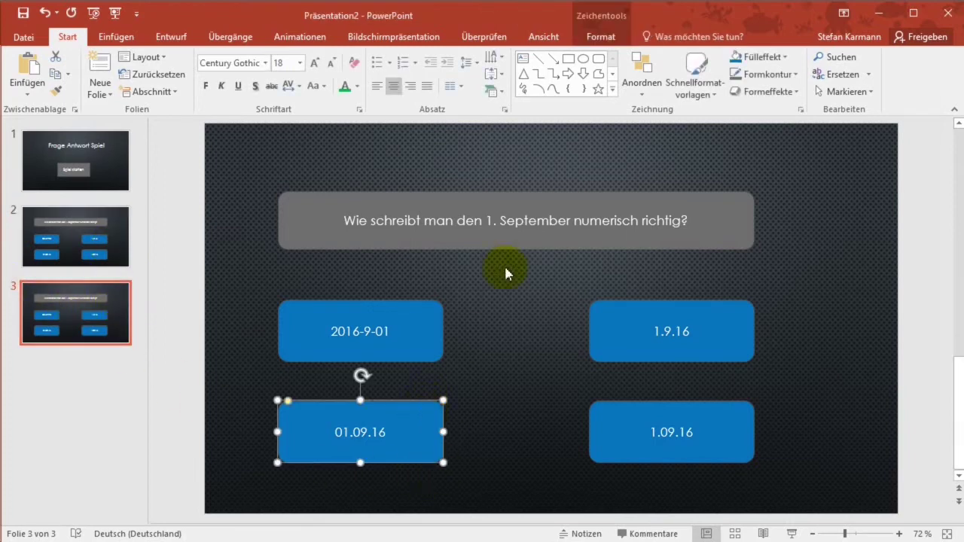
click(594, 45)
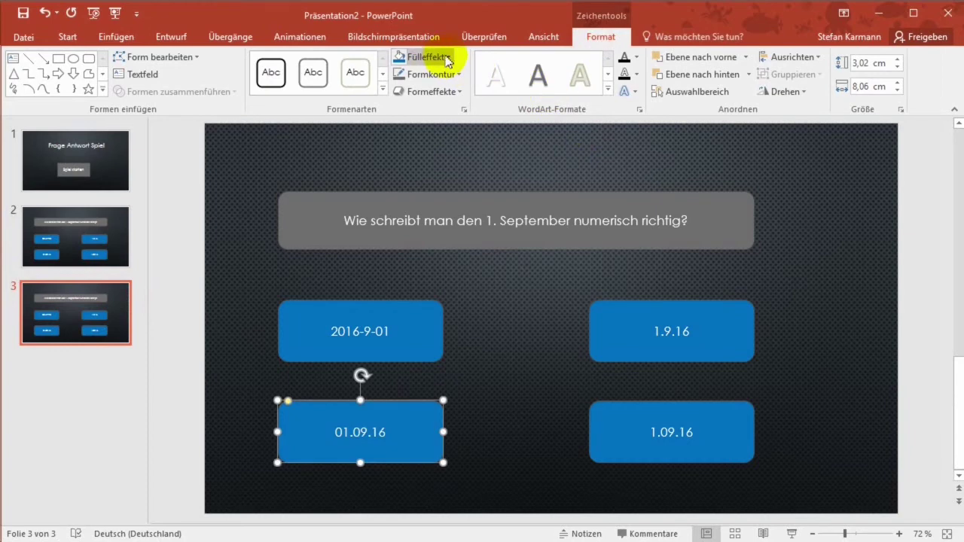
click(420, 57)
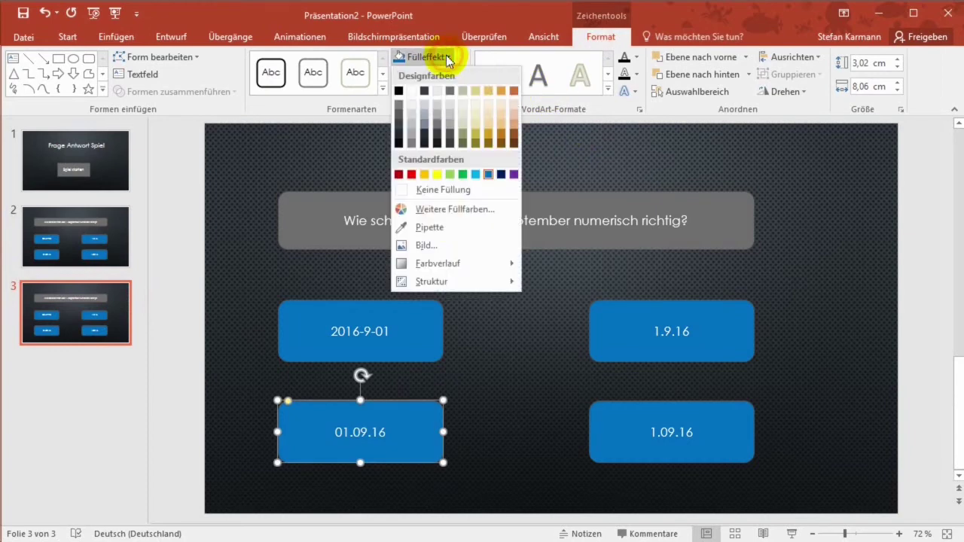
click(450, 174)
click(467, 387)
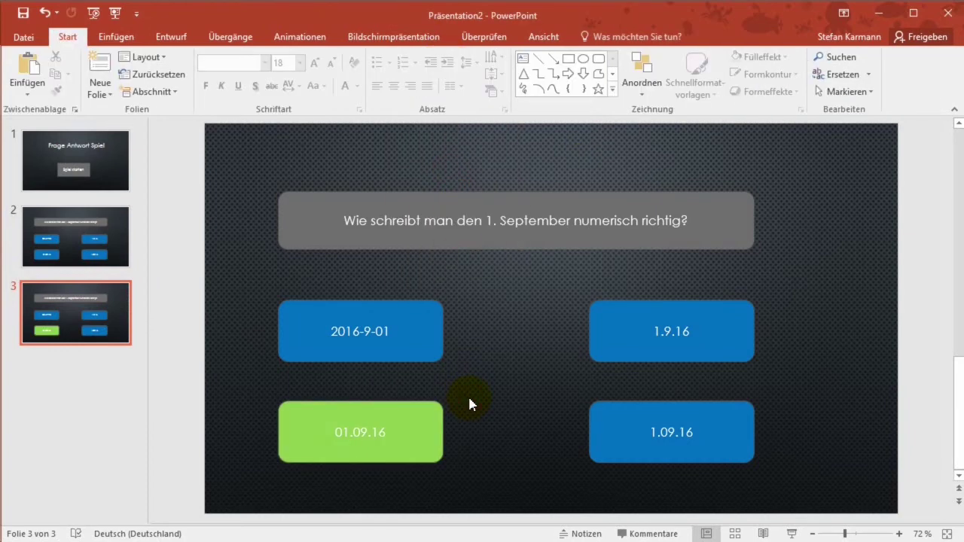
click(98, 87)
- Add slide 4, paste slide 3's grey question banner onto it, and retype it as 'Falsche Antwort'
key(Escape)
key(Return)
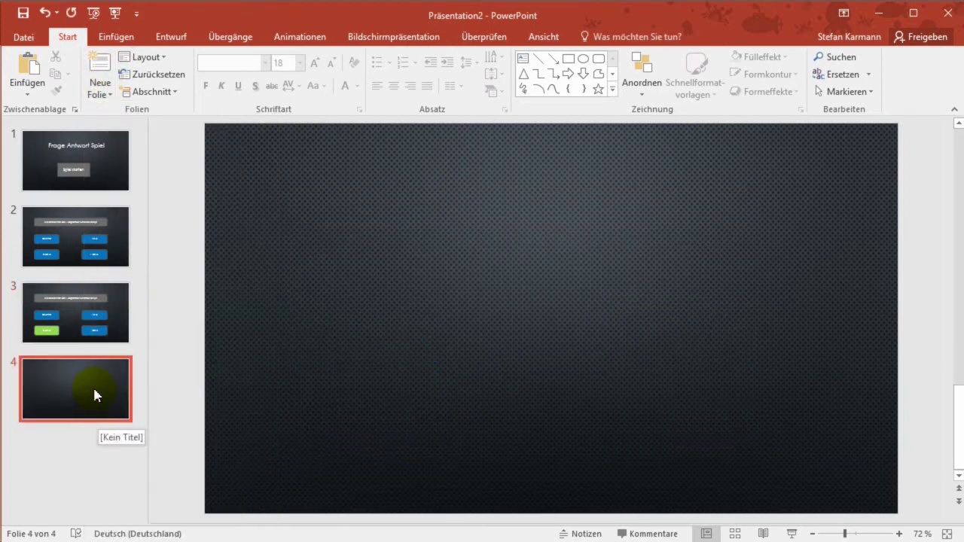
click(114, 324)
click(349, 226)
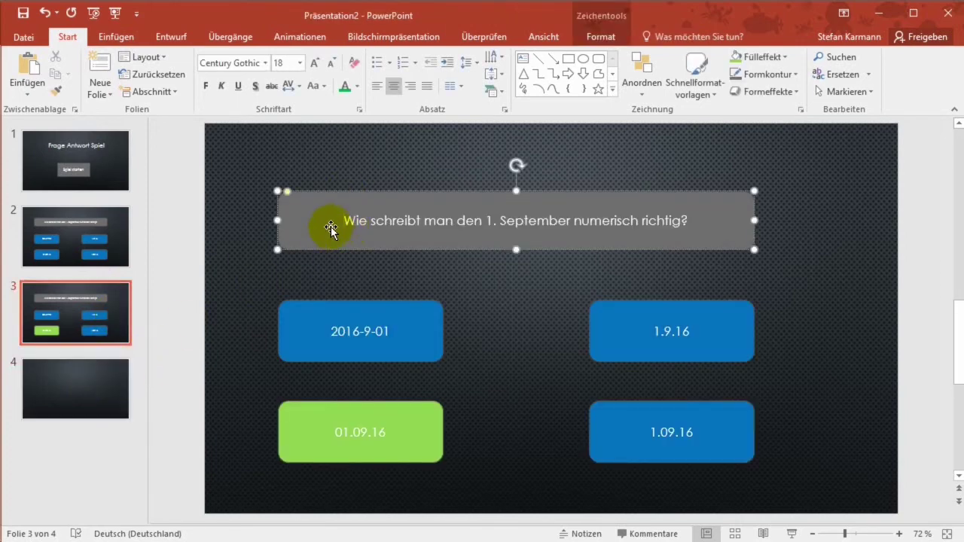
click(101, 392)
key(ctrl+v)
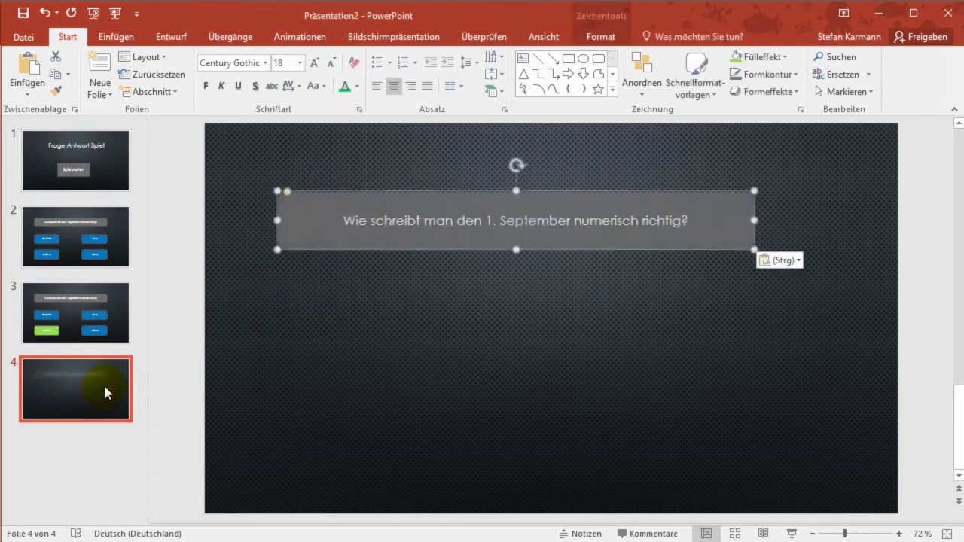
triple_click(518, 220)
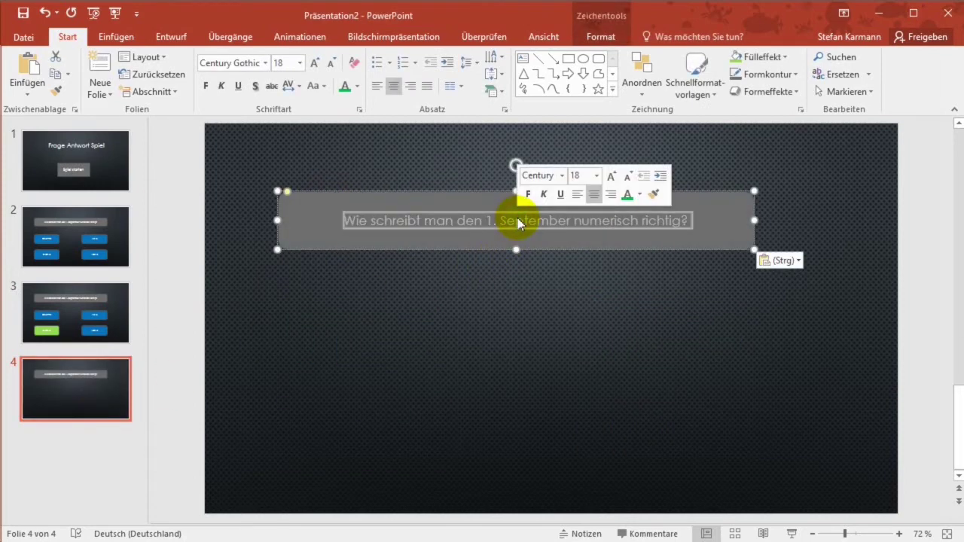
text(Falsc)
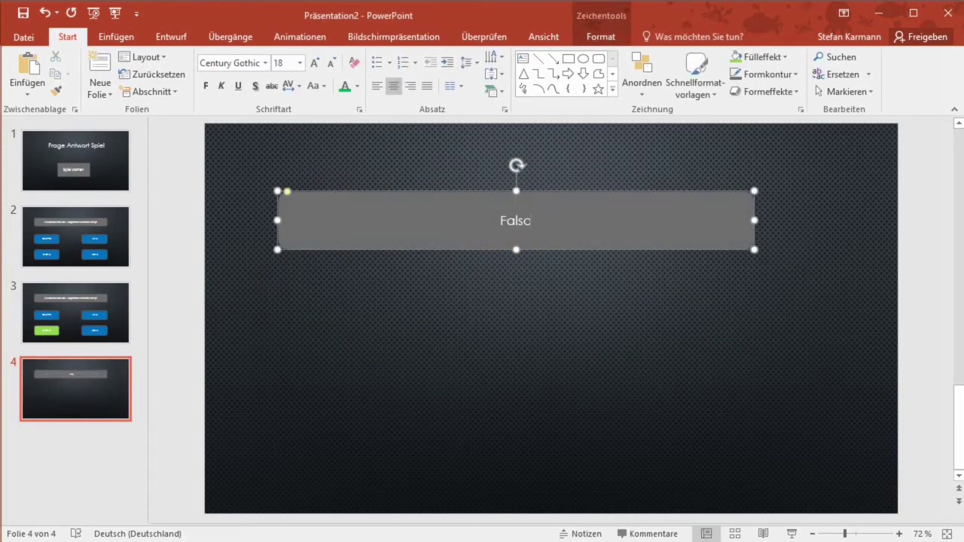
text(he Antwort)
click(586, 309)
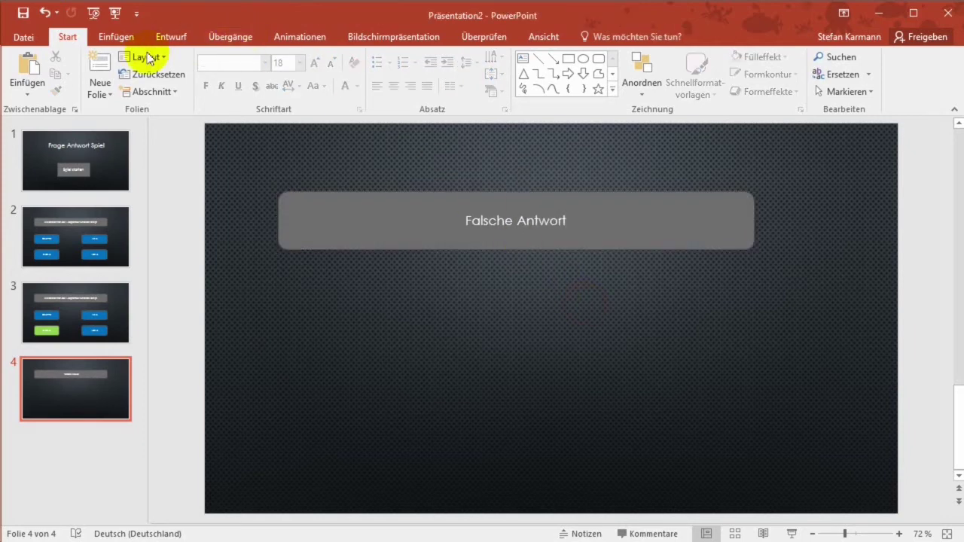
- Draw a grey rectangle labelled 'Neustart' and centre it under the Falsche Antwort banner
click(121, 36)
click(220, 66)
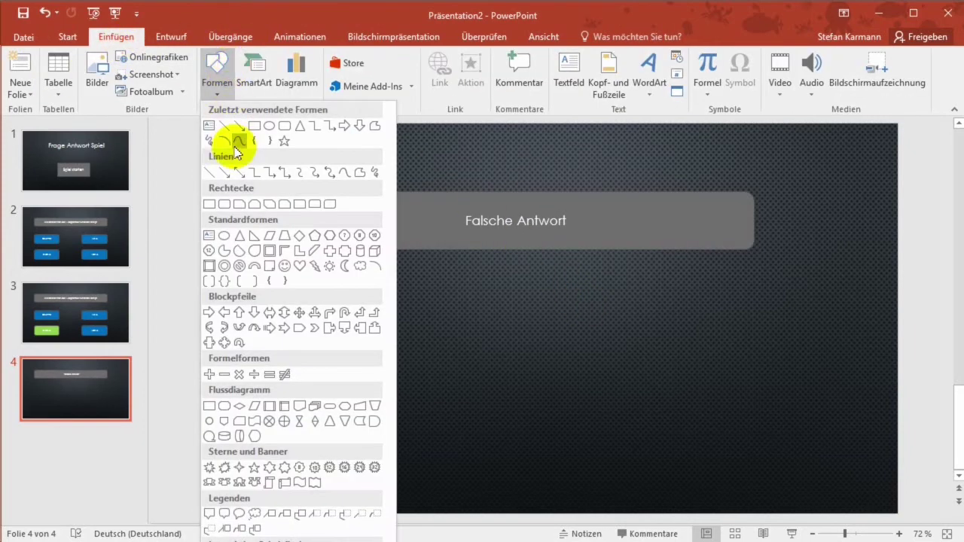
click(252, 125)
drag(443, 362, 637, 431)
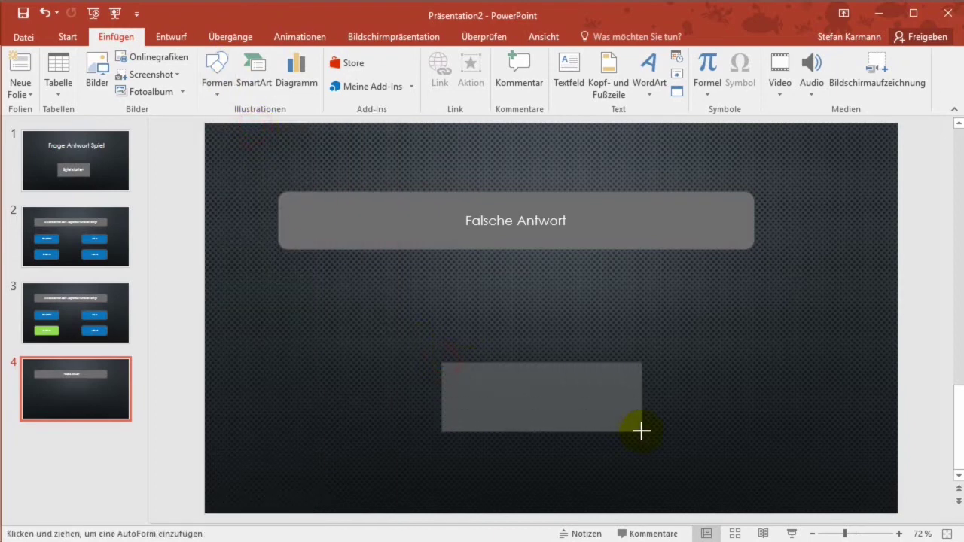
text(Neustart)
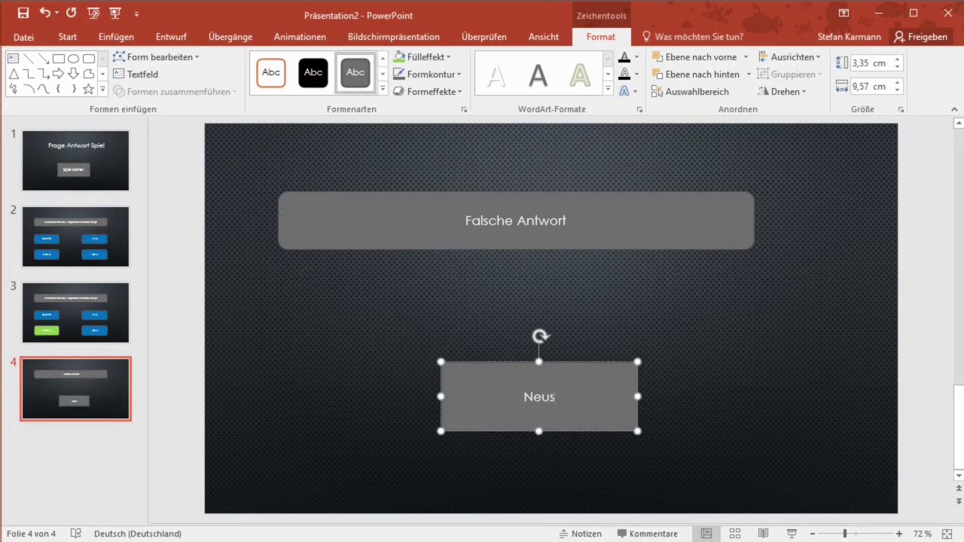
click(821, 407)
click(585, 392)
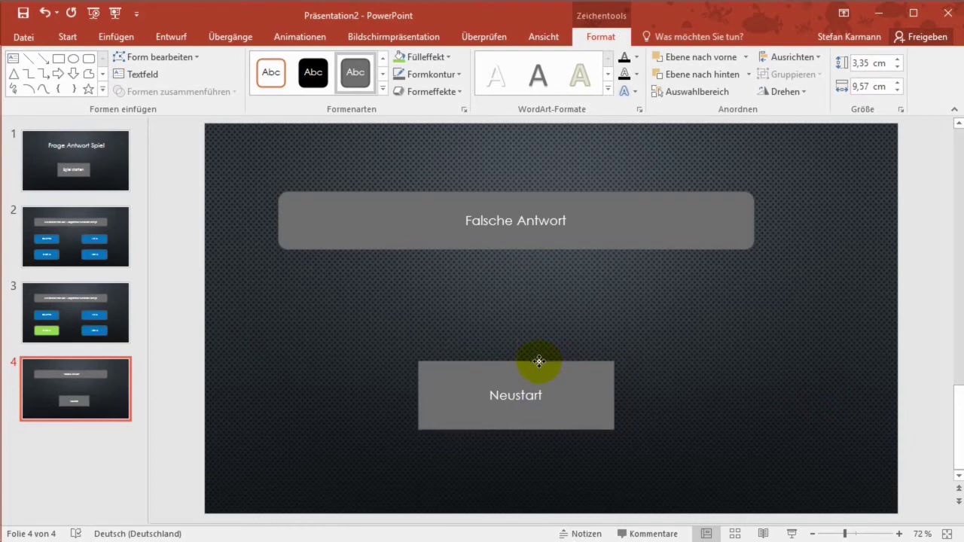
drag(558, 364, 534, 363)
click(693, 349)
- Review the title slide, then check the 2016-9-01, 1.9.16 and 01.09.16 answer boxes on slide 2
click(102, 155)
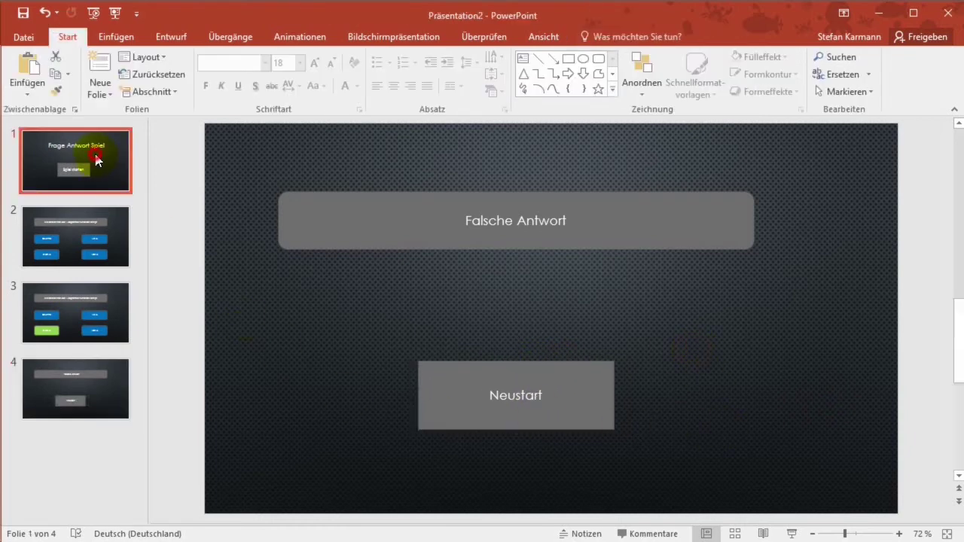
click(118, 242)
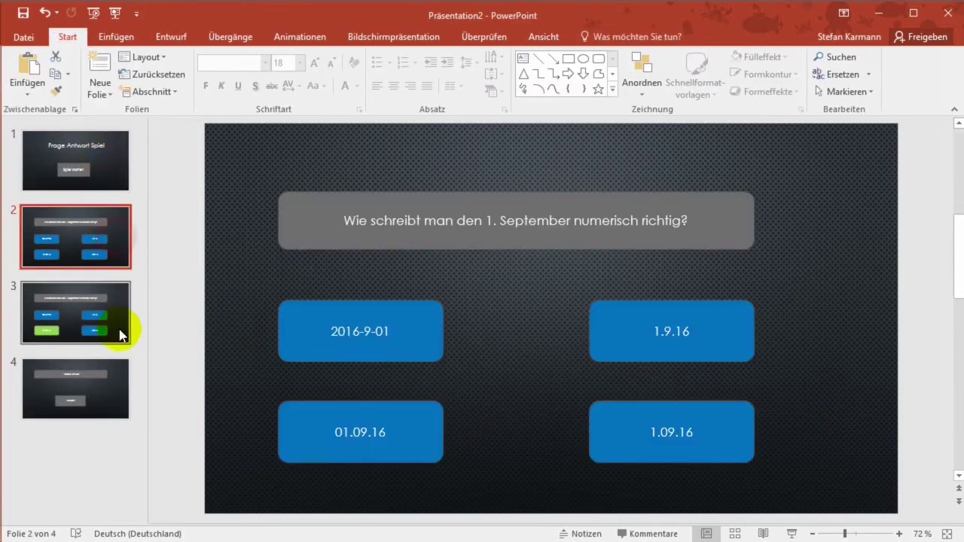
click(111, 147)
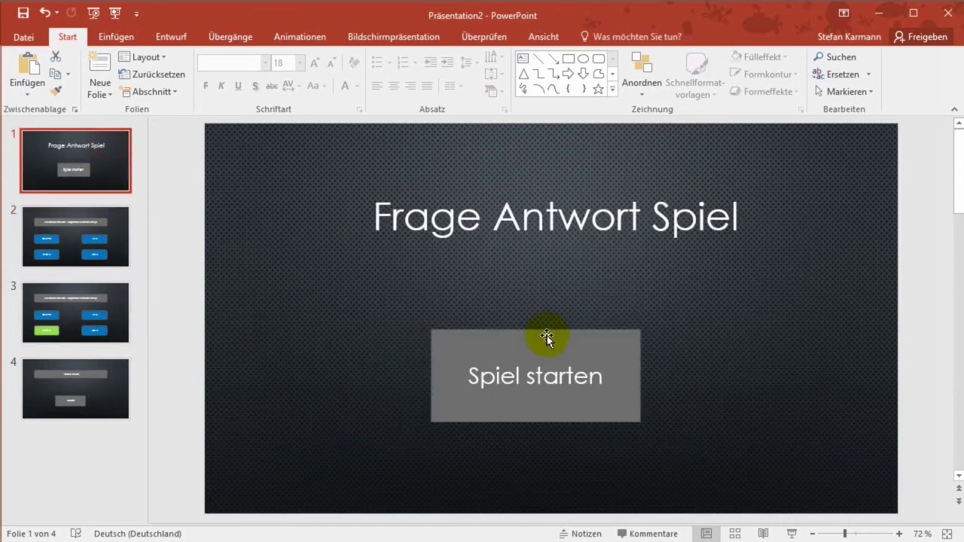
click(117, 265)
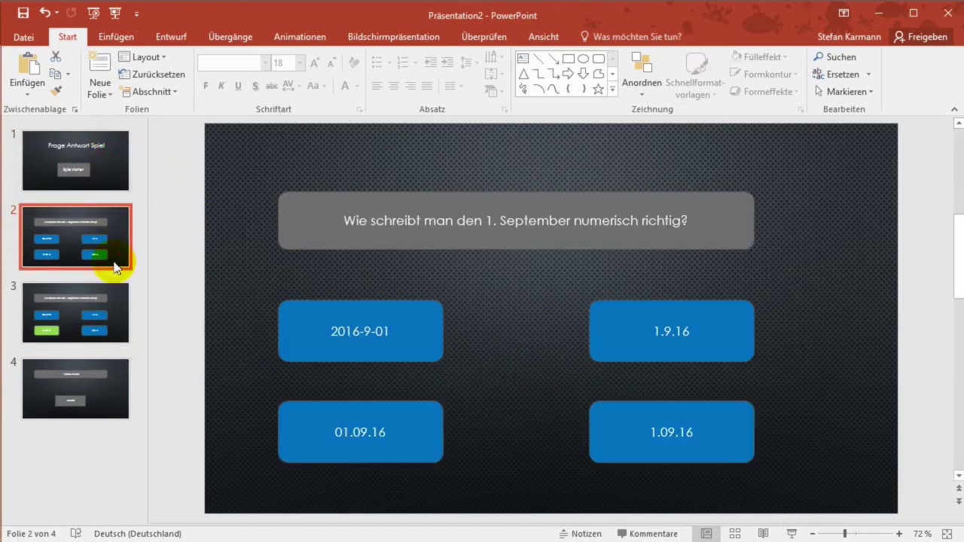
click(430, 336)
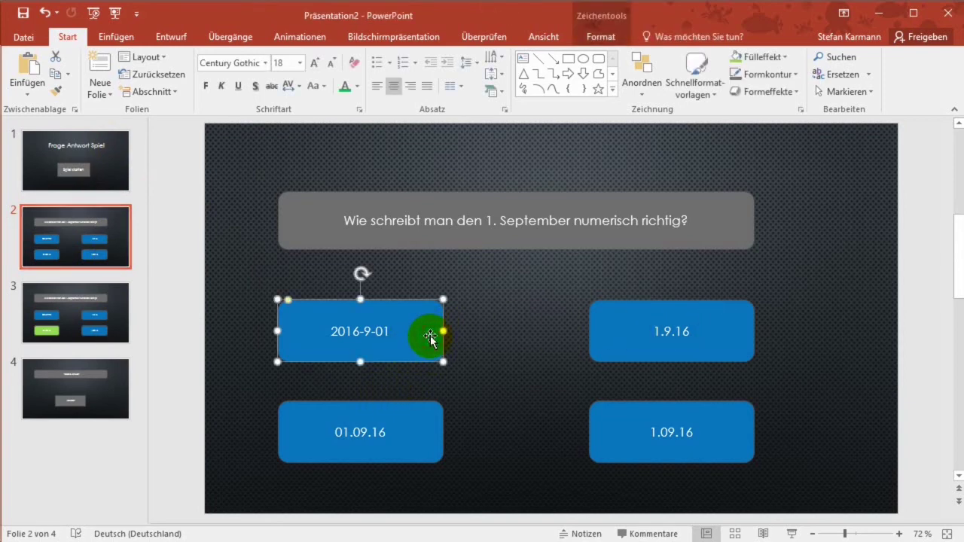
click(620, 324)
click(428, 322)
click(426, 431)
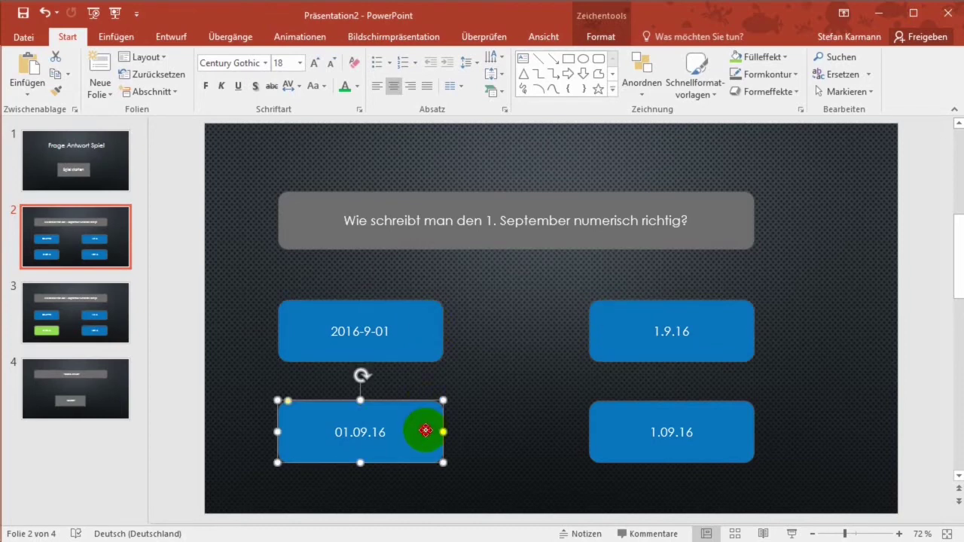
- Bring up the wrong-answer slide 4 with its Falsche Antwort heading and Neustart button
click(81, 401)
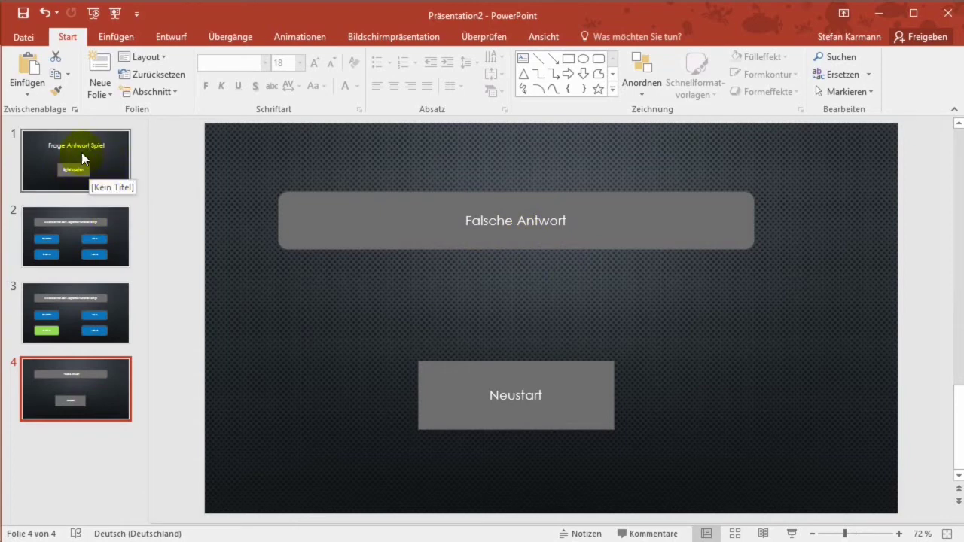
click(98, 237)
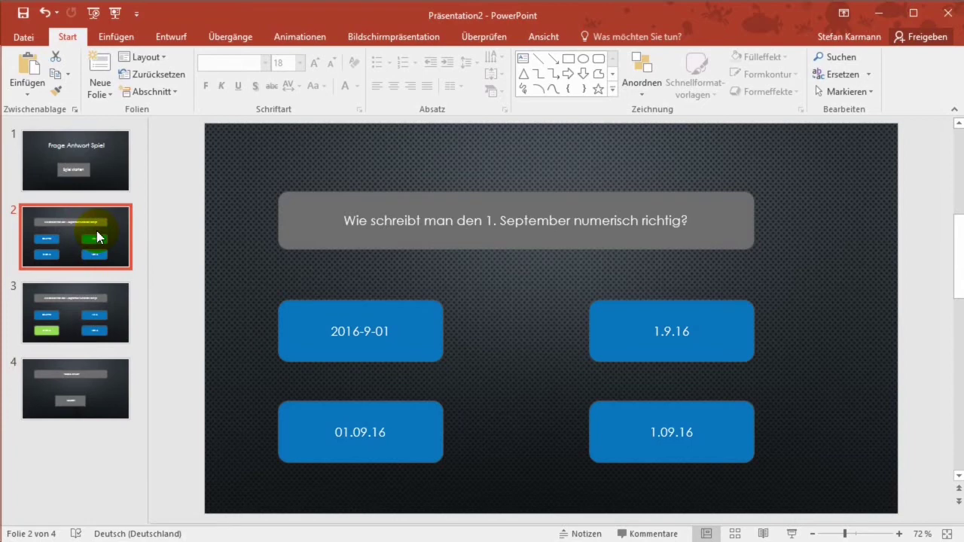
click(112, 404)
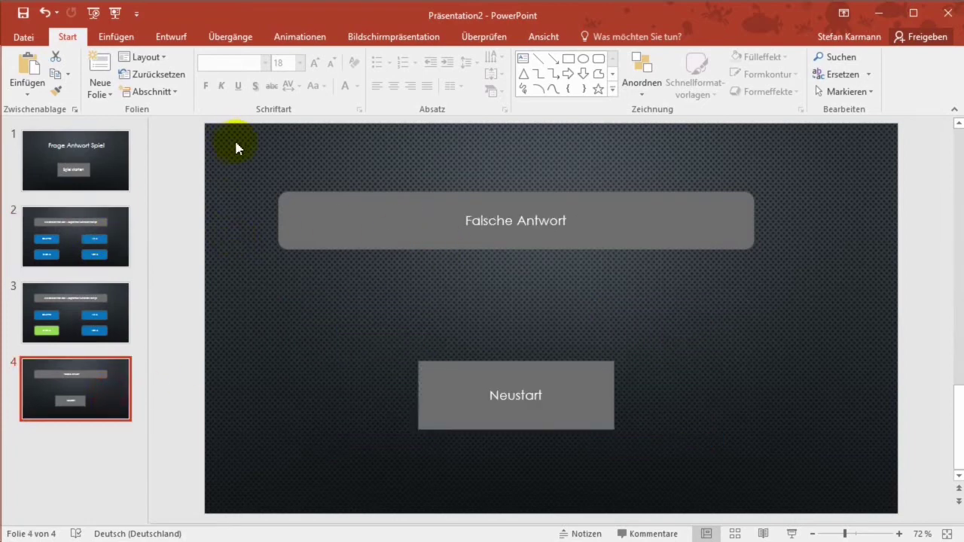
- Duplicate the wrong-answer slide, then change slide 4's heading to 'Du hast es geschafft – super!!'
right_click(129, 397)
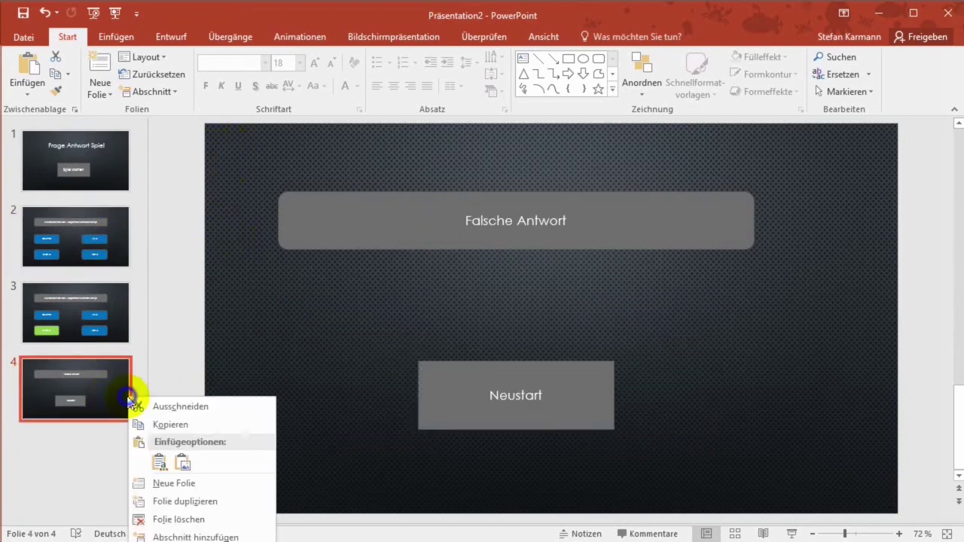
click(183, 501)
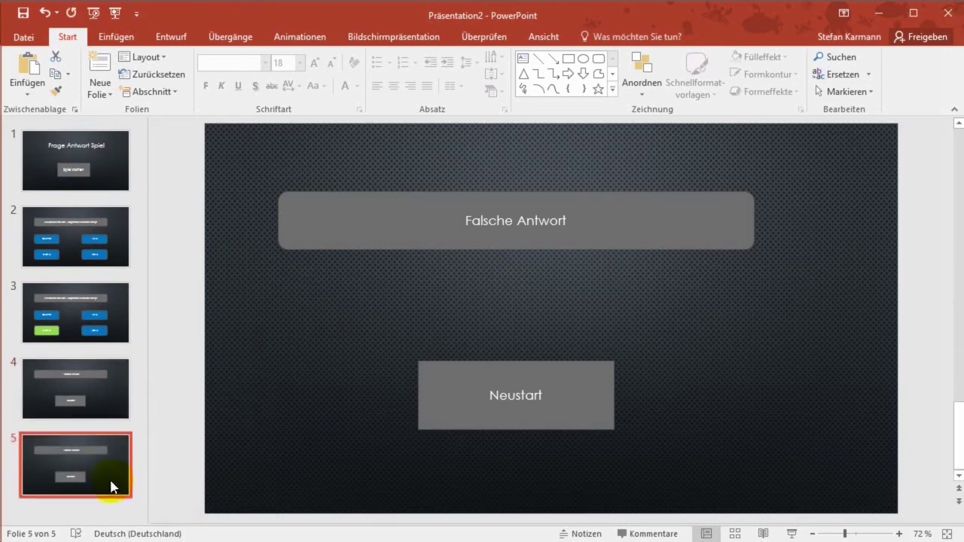
click(125, 409)
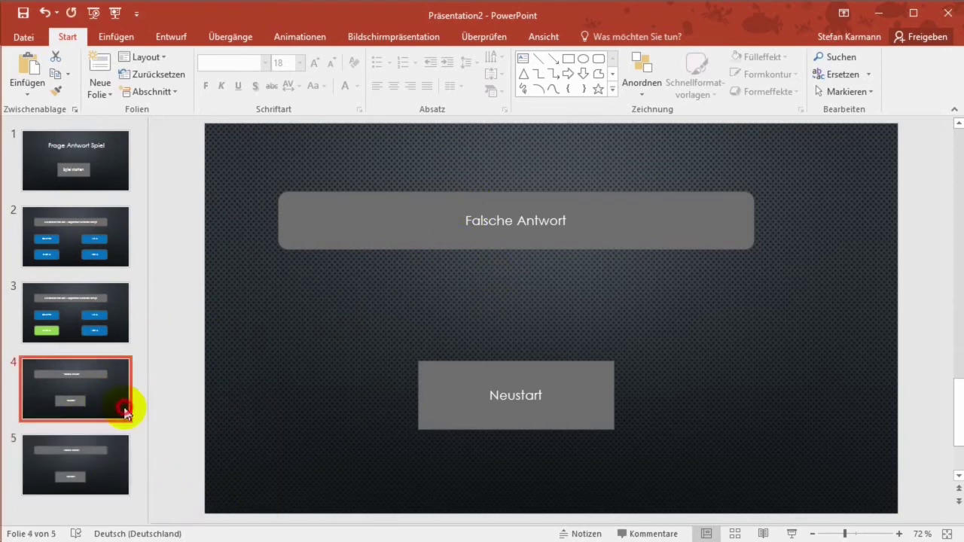
click(534, 224)
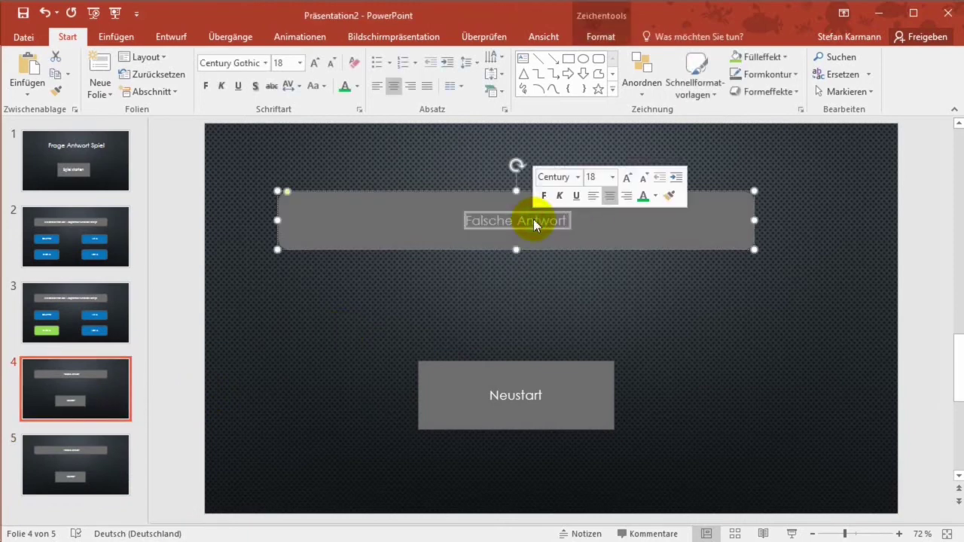
text(Du)
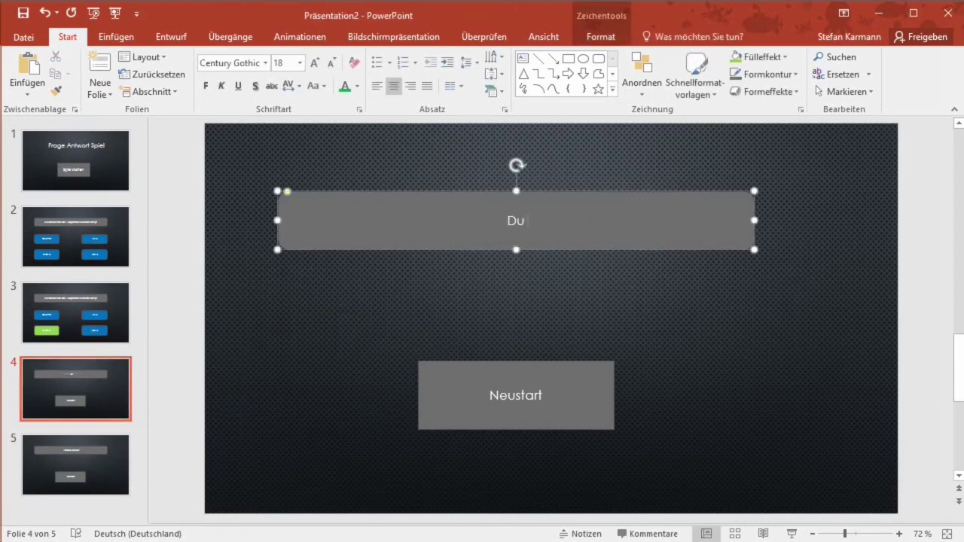
text(D)
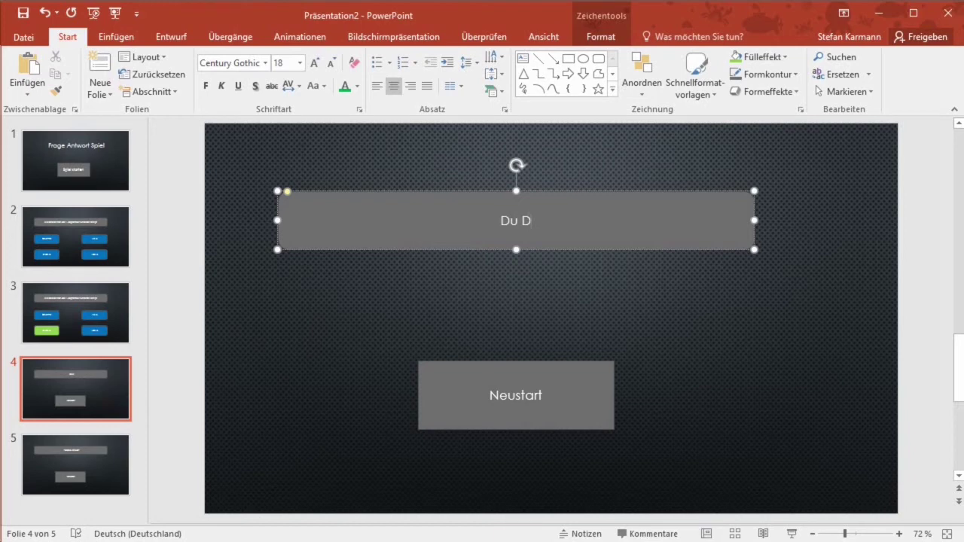
key(BackSpace)
text(hast es)
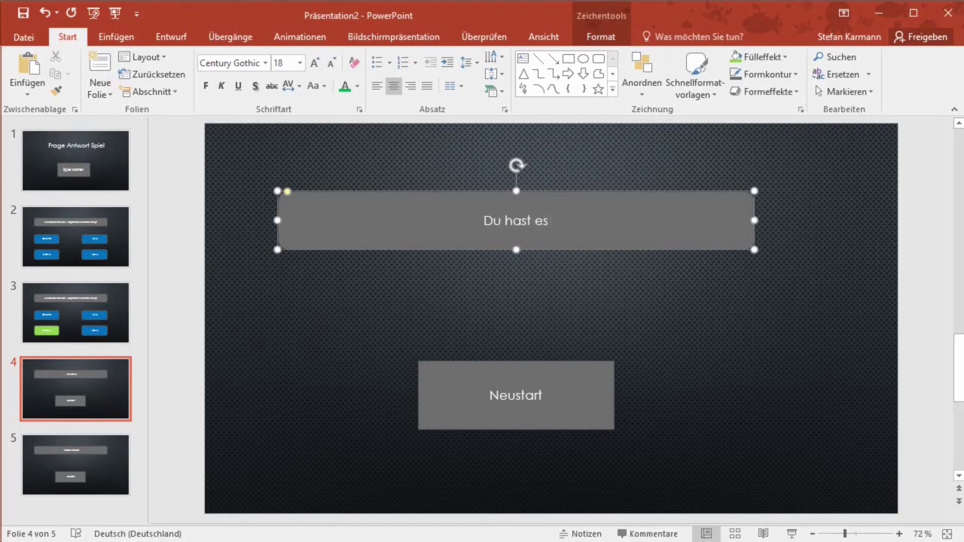
text( geschafft)
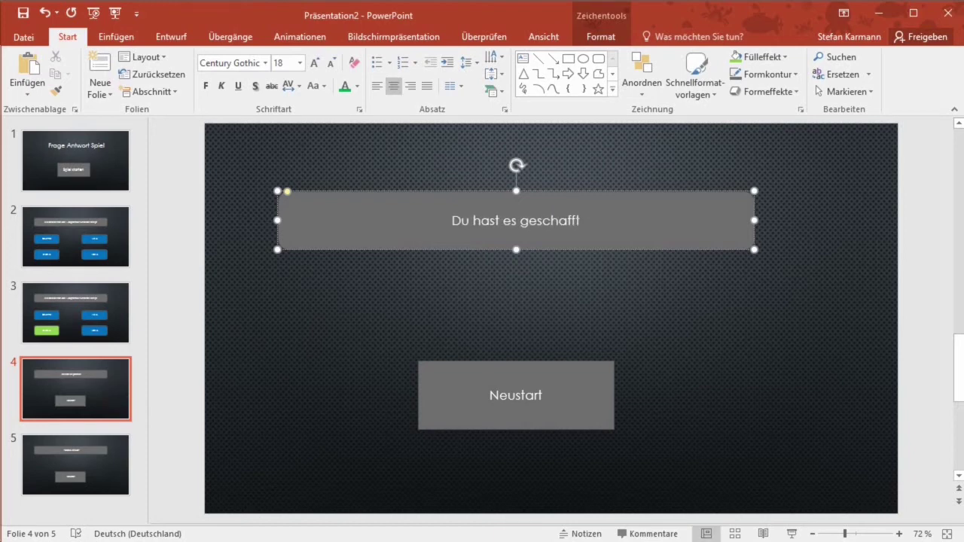
text( -sup)
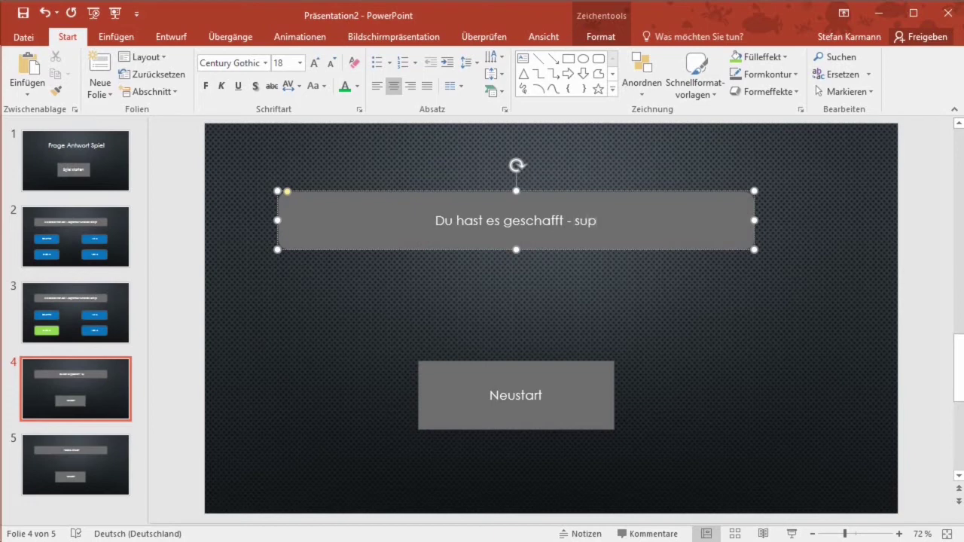
text(er!!)
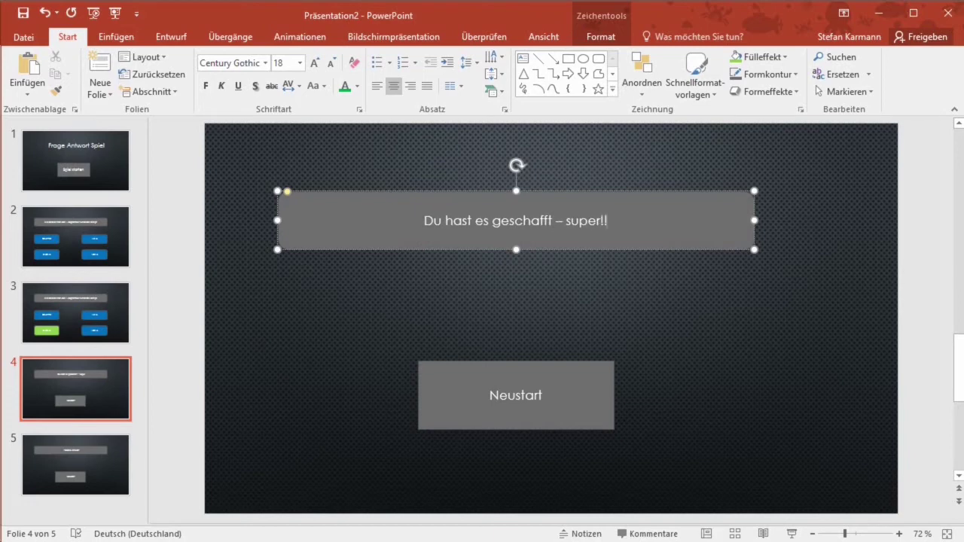
click(641, 303)
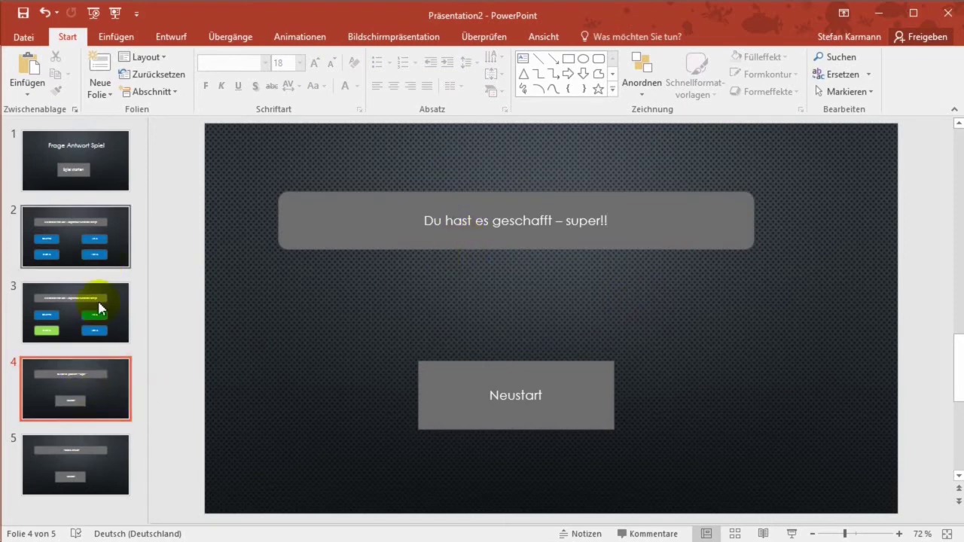
- Give the 2016-9-01 answer button a hyperlink action to the last slide
click(102, 262)
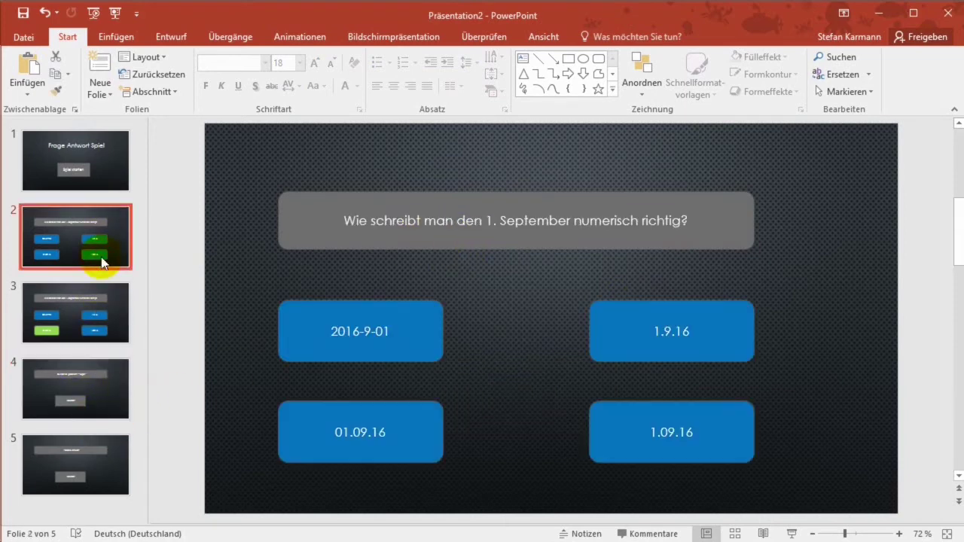
click(344, 306)
click(132, 37)
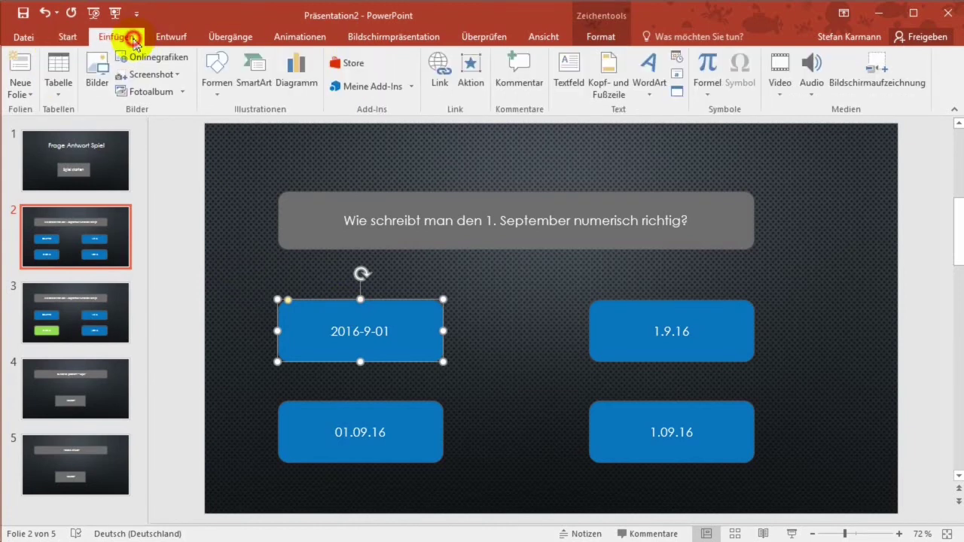
click(470, 68)
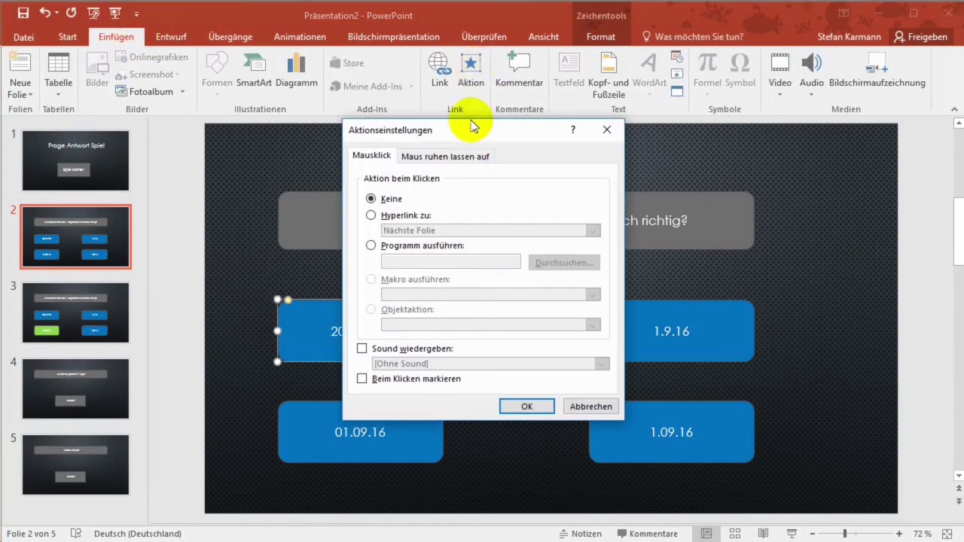
click(371, 216)
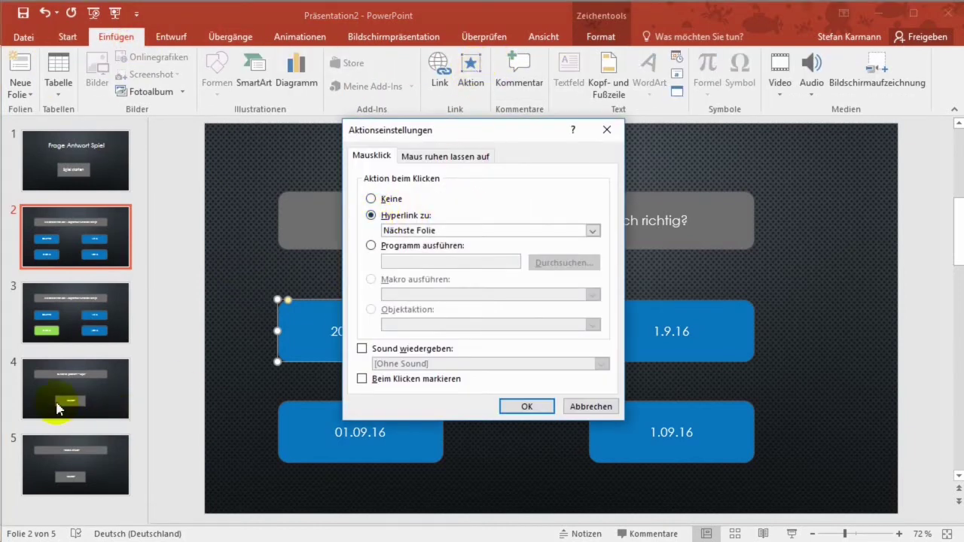
click(527, 232)
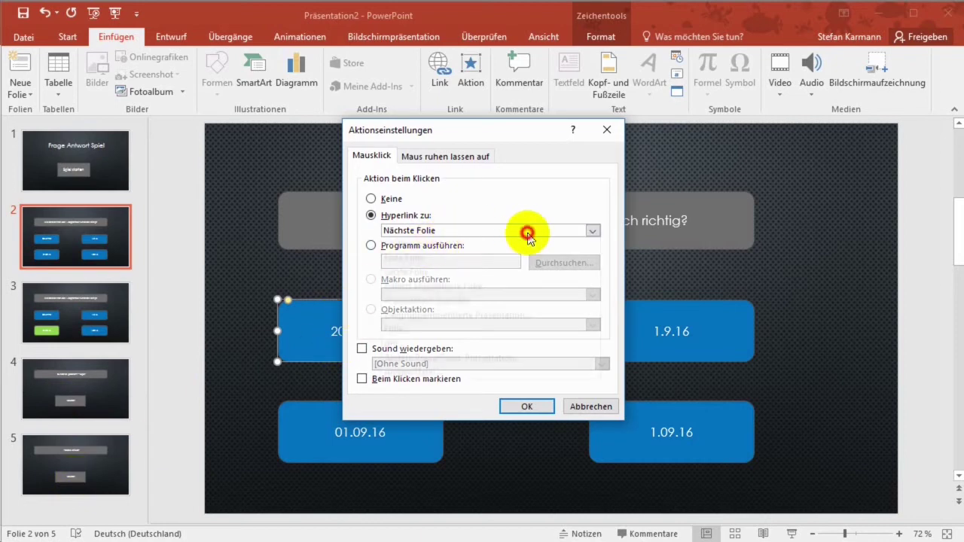
click(422, 289)
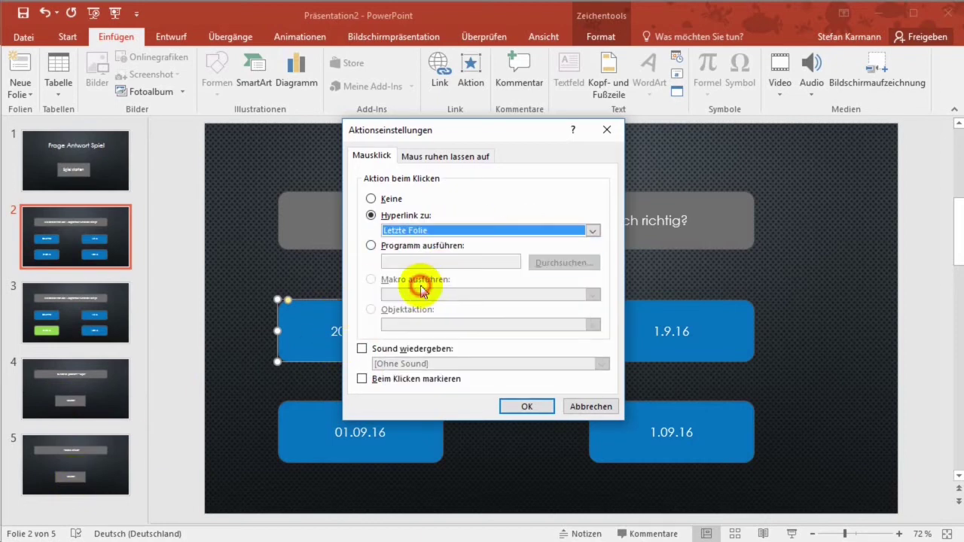
click(525, 404)
- Link the 1.9.16 answer button to the last slide as well
click(624, 327)
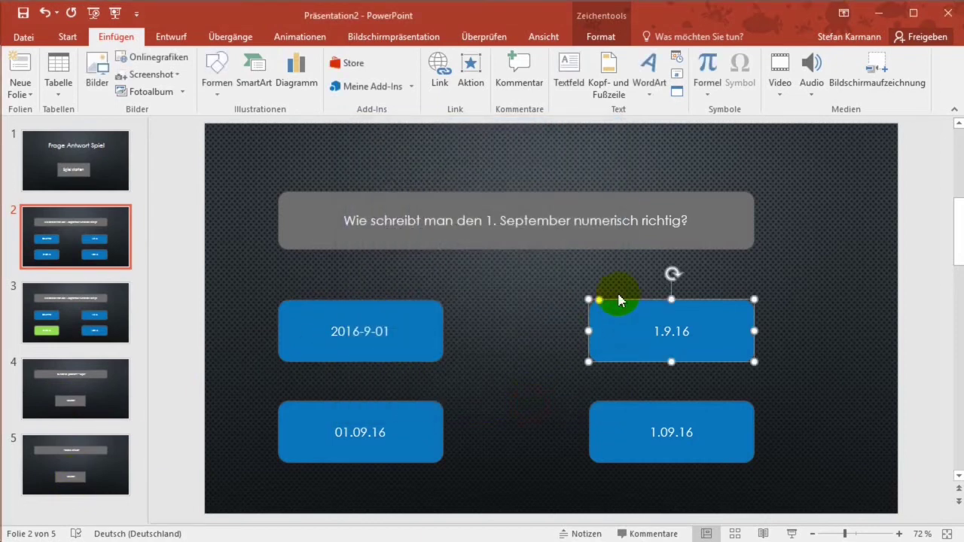
click(473, 68)
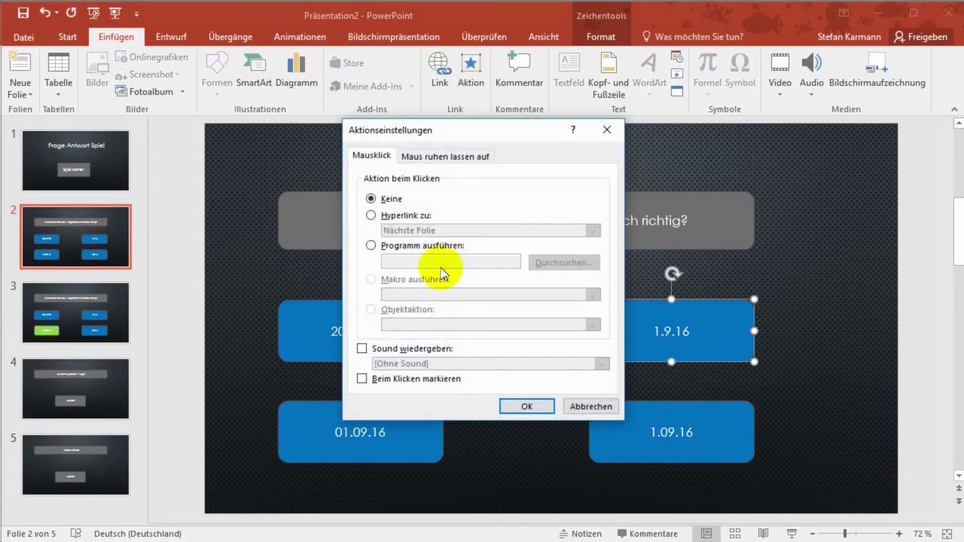
click(370, 216)
click(415, 230)
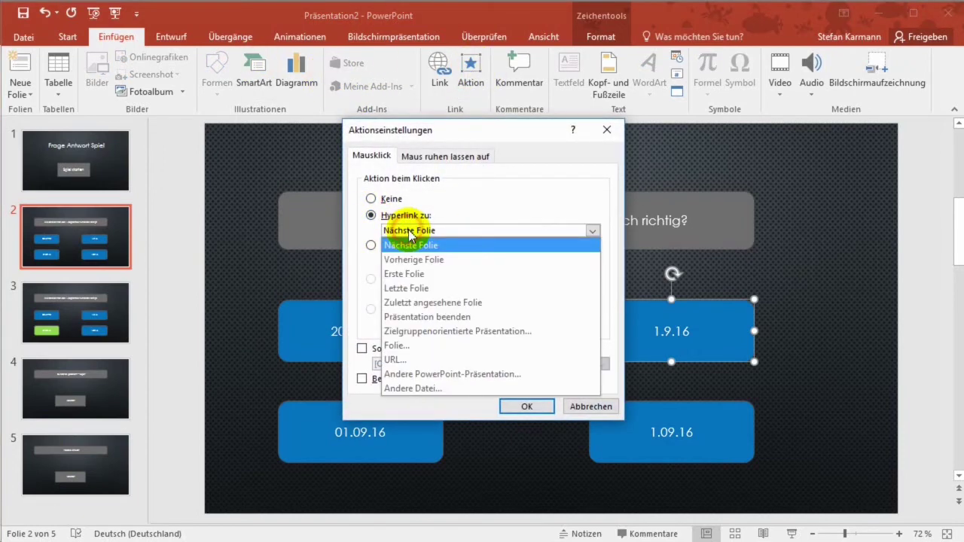
click(405, 290)
click(526, 407)
- Link the 1.09.16 answer button to the last slide too
click(628, 433)
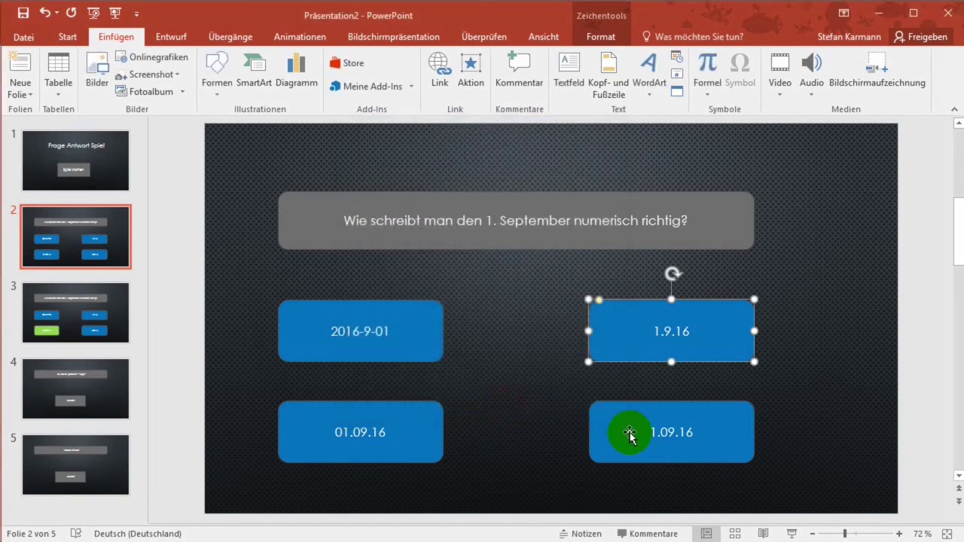
click(473, 73)
click(372, 215)
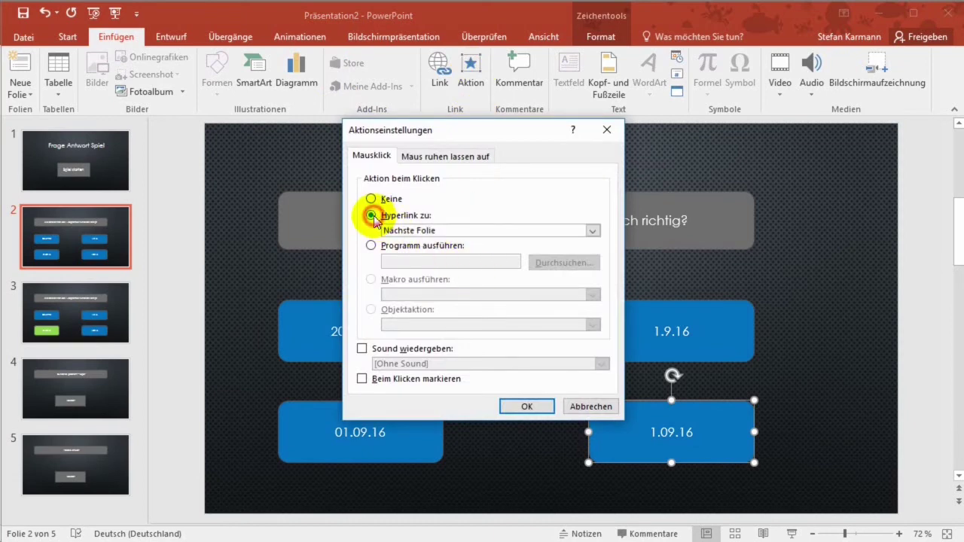
click(400, 232)
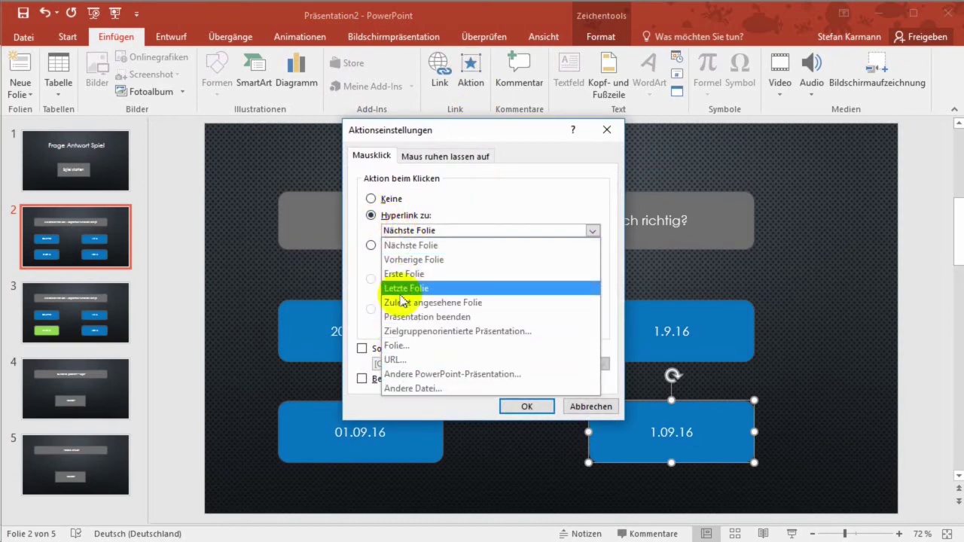
click(403, 290)
click(526, 406)
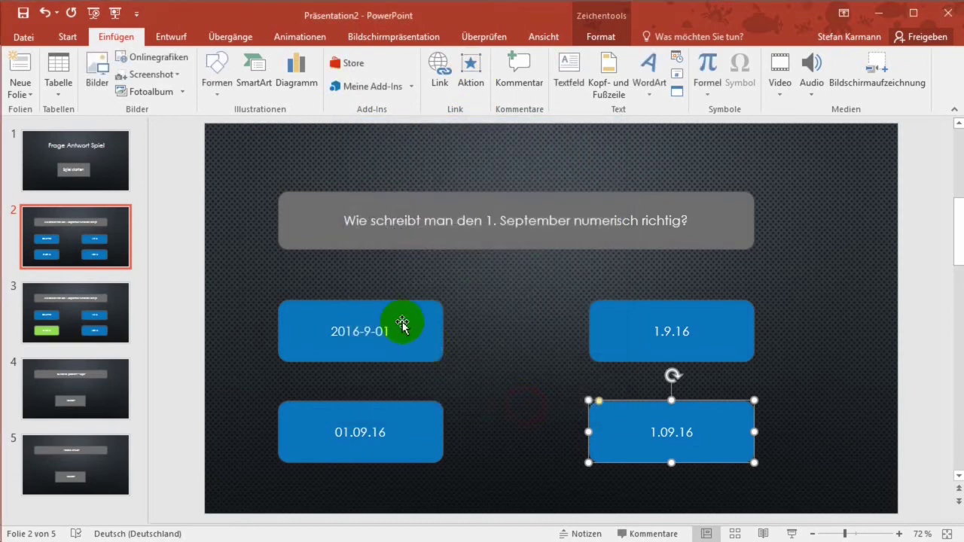
click(403, 431)
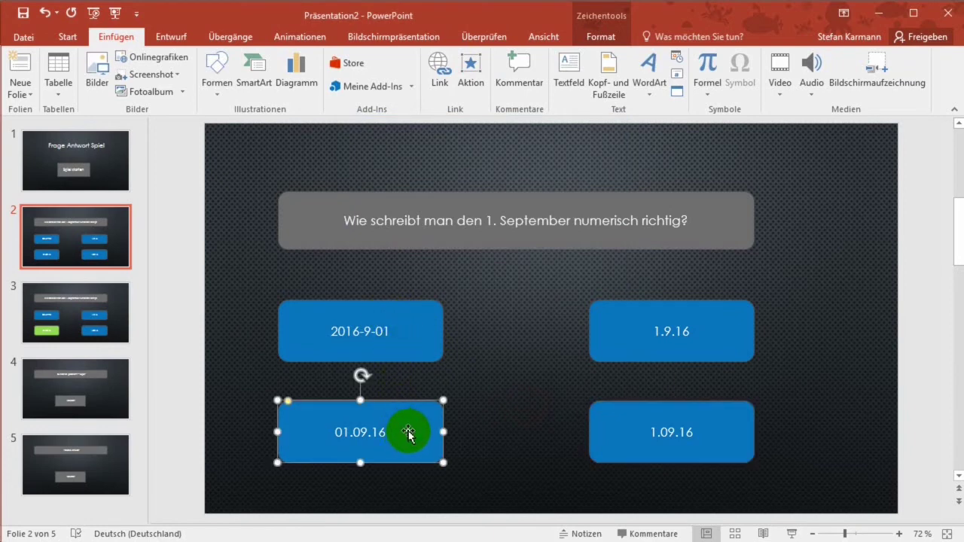
- Set the 01.09.16 answer's click action to hyperlink to Folie 3, then view slide 3
click(467, 82)
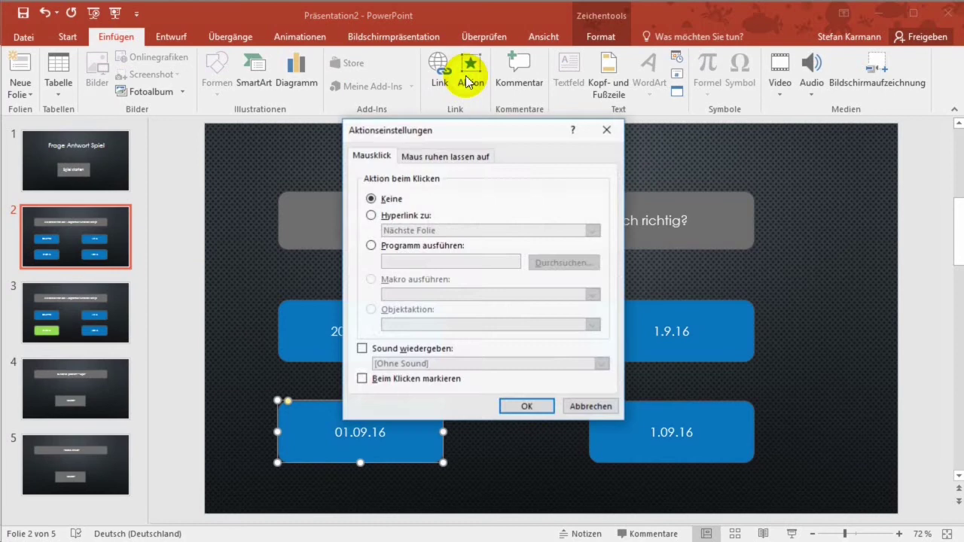
click(371, 216)
click(441, 232)
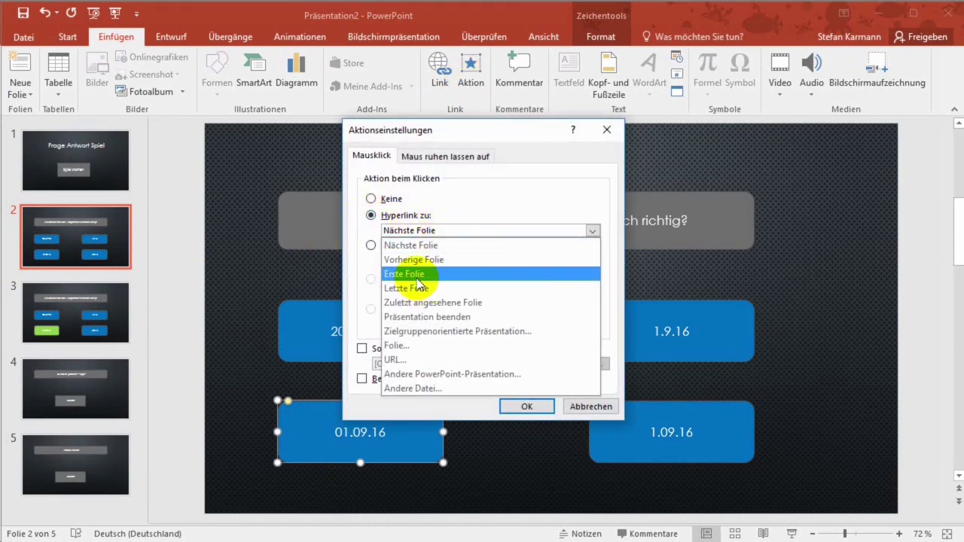
click(417, 344)
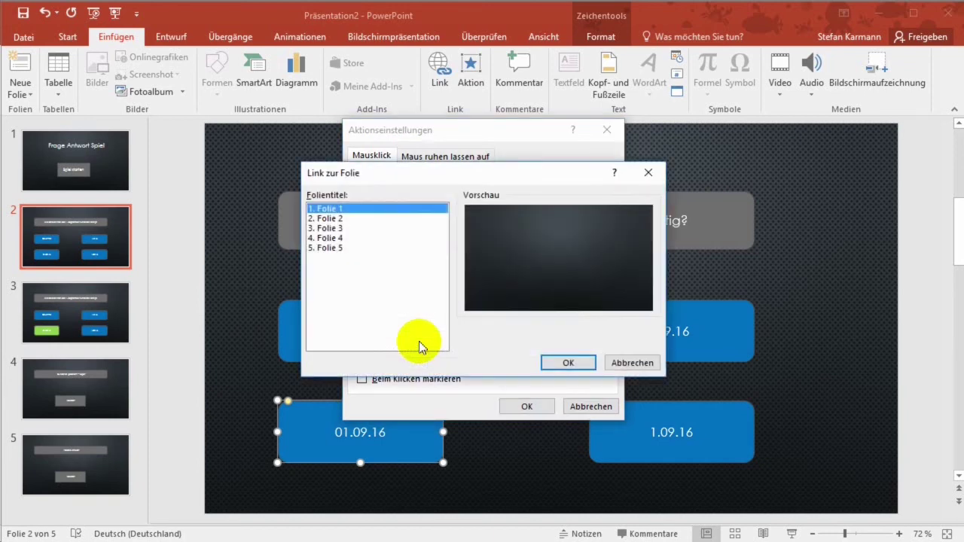
click(335, 228)
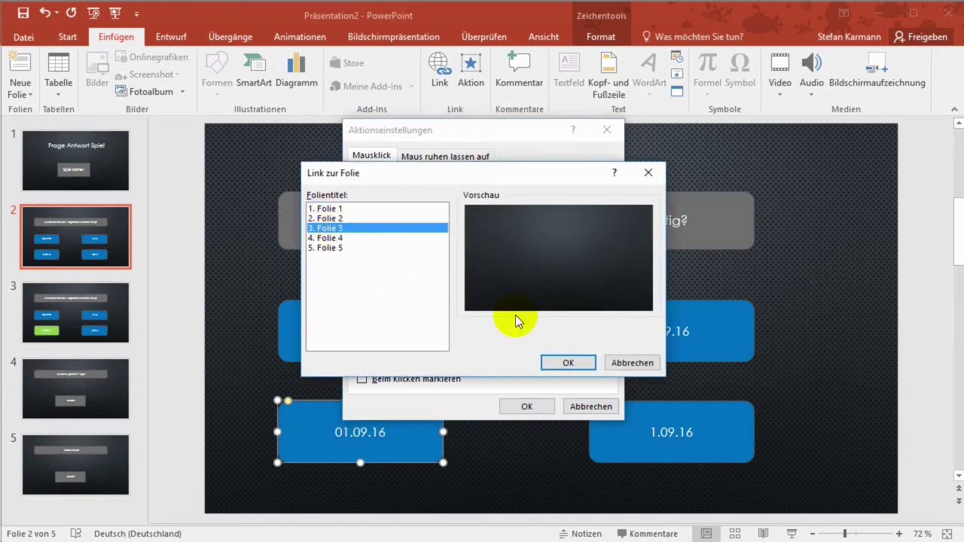
click(569, 364)
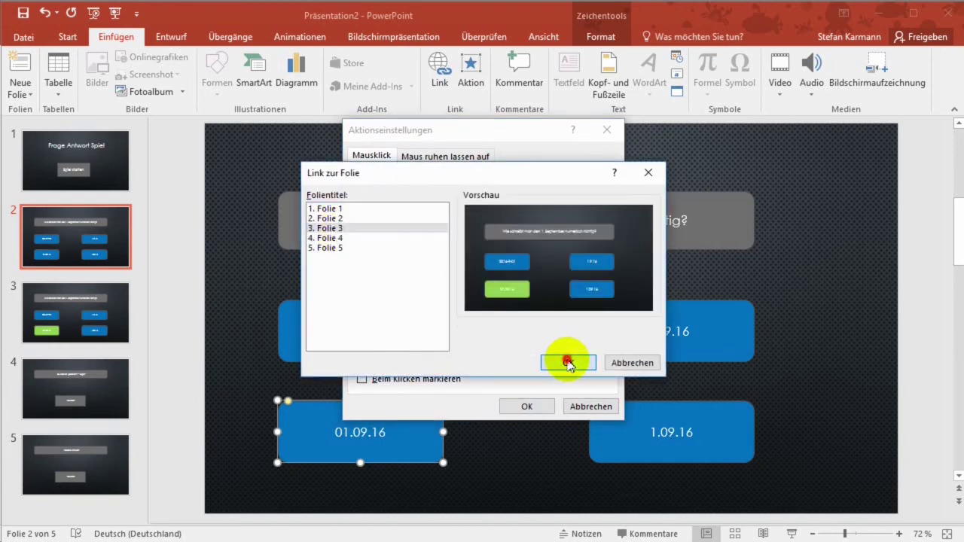
click(544, 407)
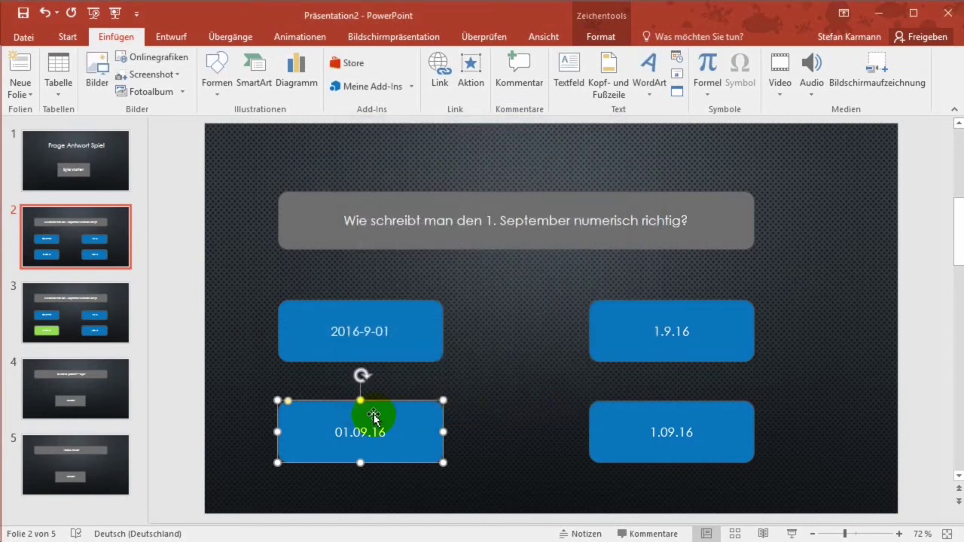
click(82, 333)
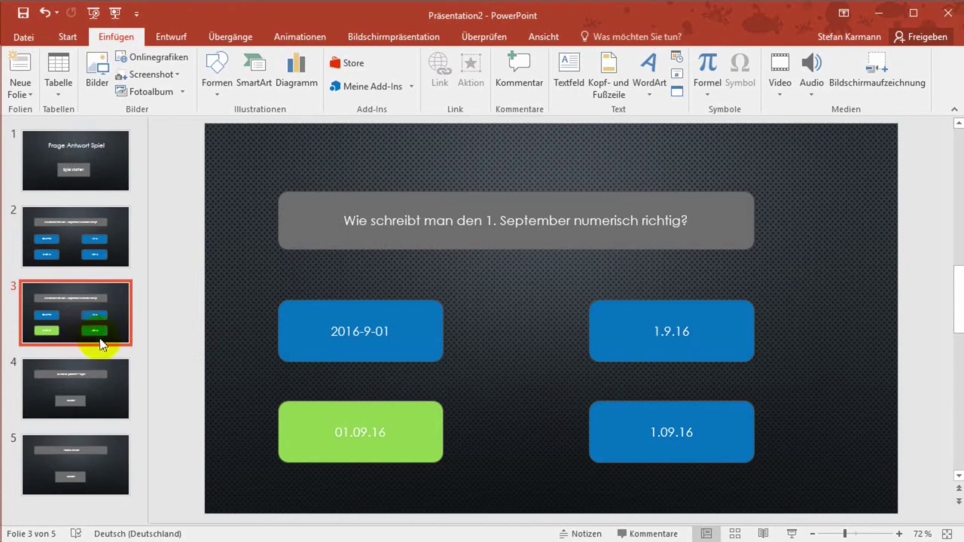
- Insert a top-right text box on slide 2 reading 'Frage 1' and 'Frage 2' on two lines
click(115, 252)
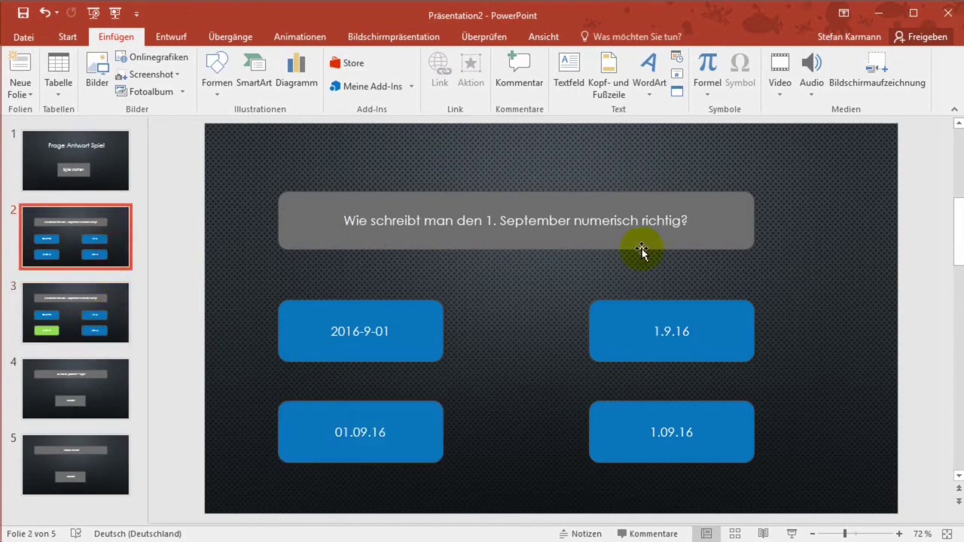
click(848, 235)
click(568, 72)
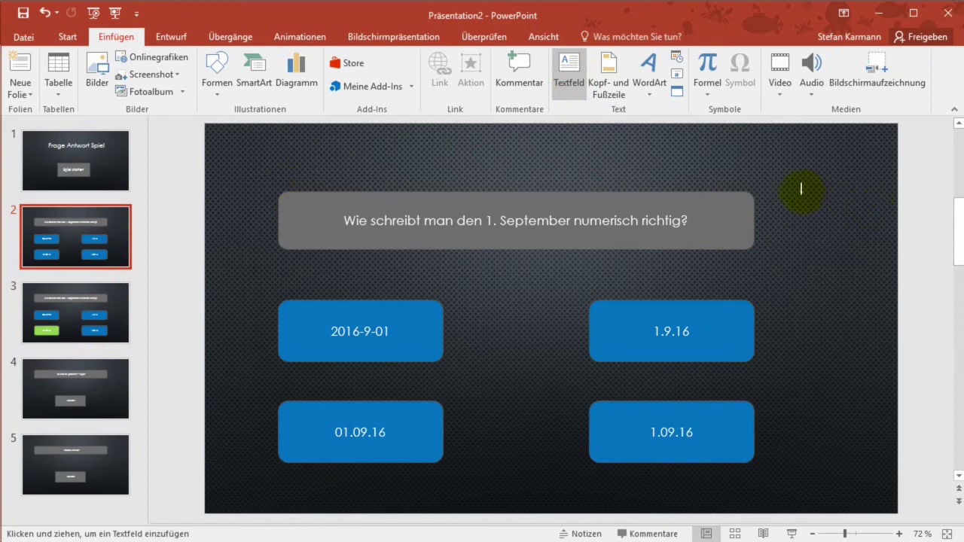
drag(801, 189, 843, 290)
drag(864, 350, 865, 349)
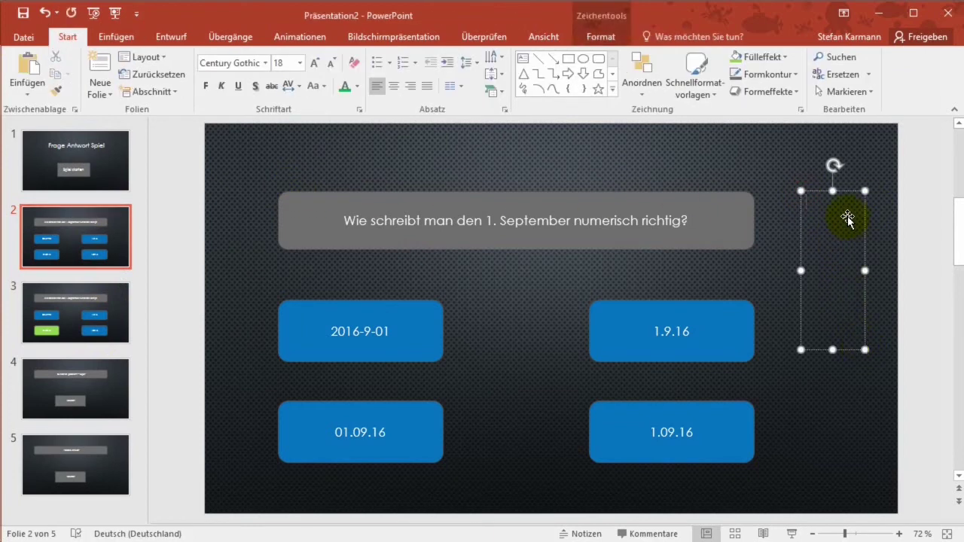
text(Frage 1)
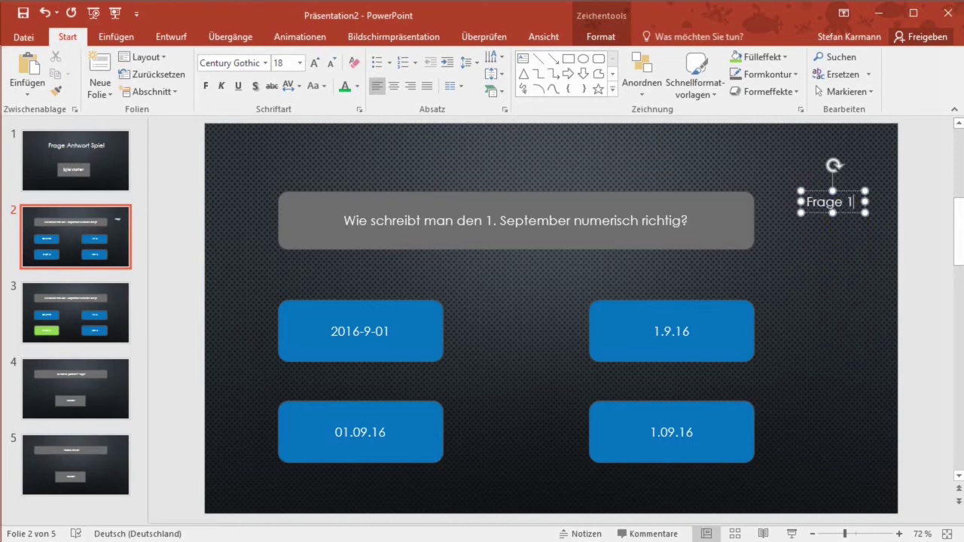
key(Return)
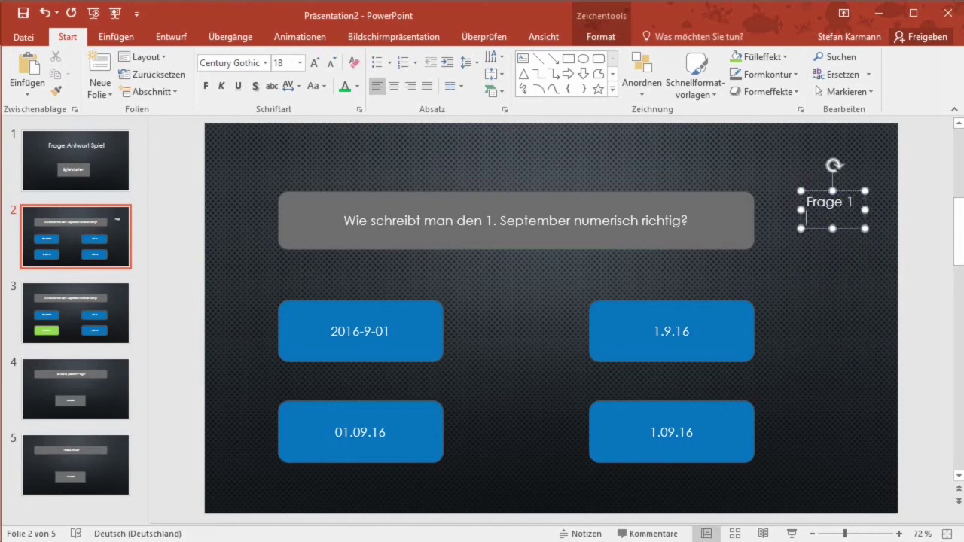
text(rage 2)
click(876, 292)
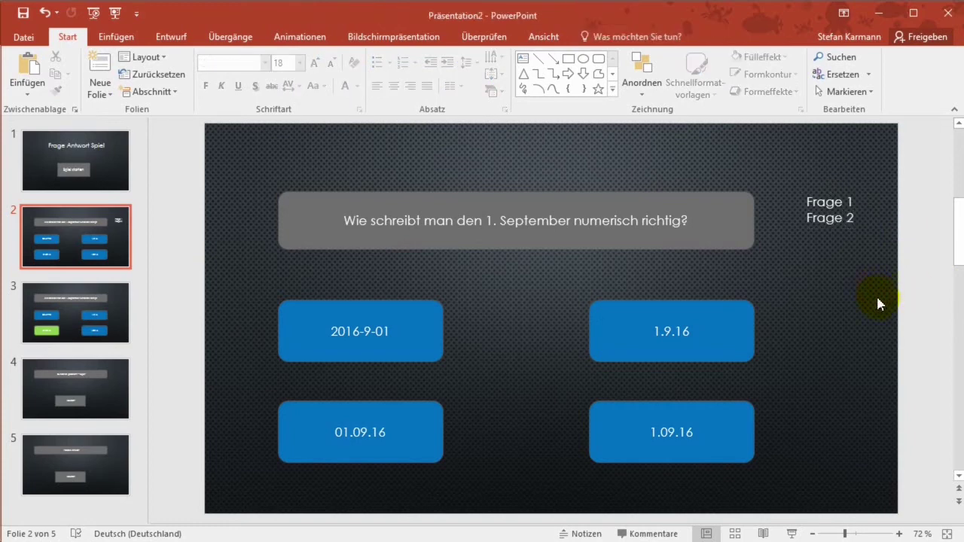
- Colour the 'Frage 1' line green and select the progress label for copying
click(802, 198)
drag(806, 201, 853, 201)
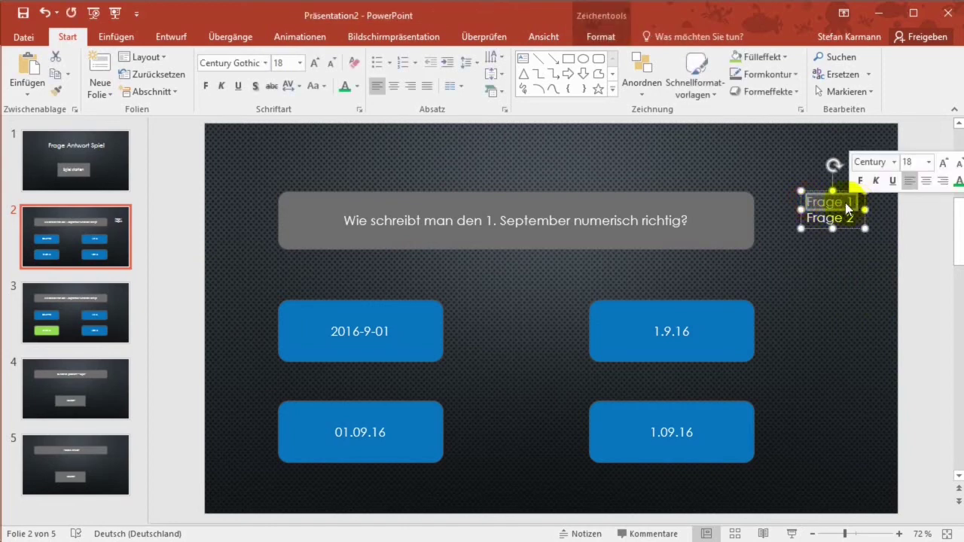
click(344, 87)
click(858, 268)
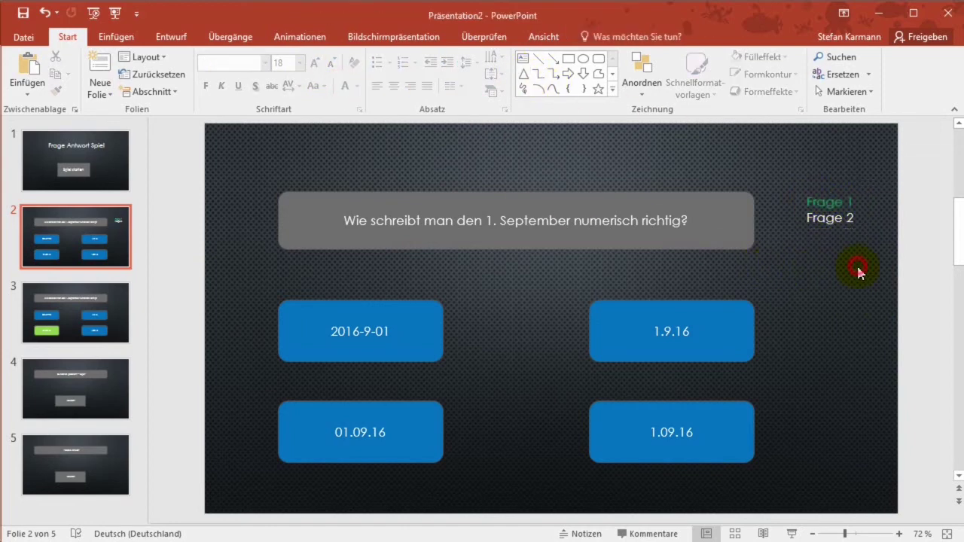
click(850, 231)
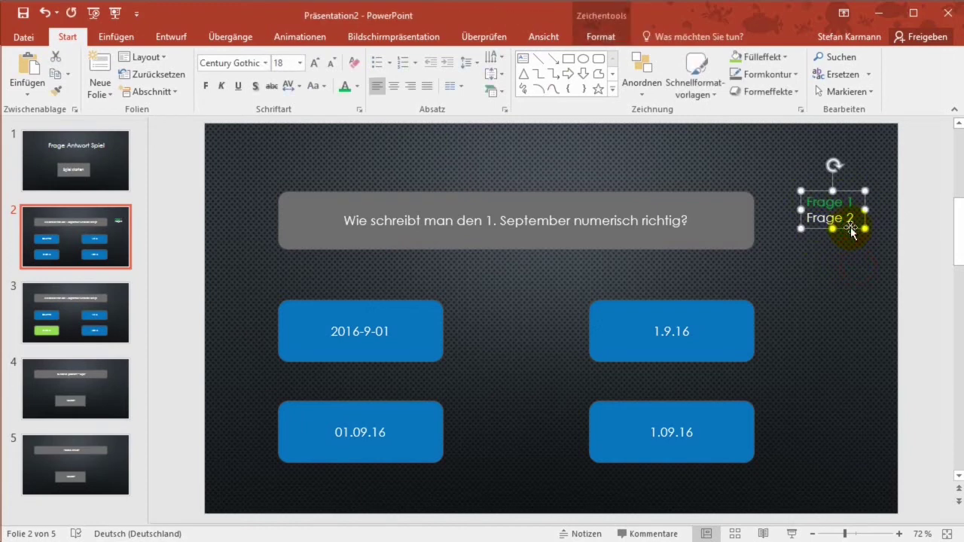
click(90, 324)
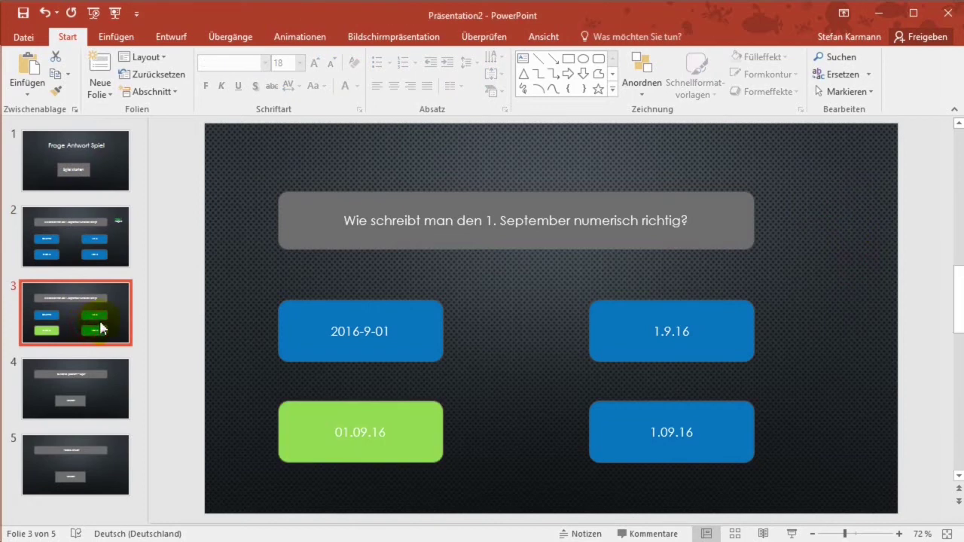
- Paste the Frage 1 / Frage 2 label onto slide 3, undoing an accidental blank slide
key(ctrl+v)
click(850, 319)
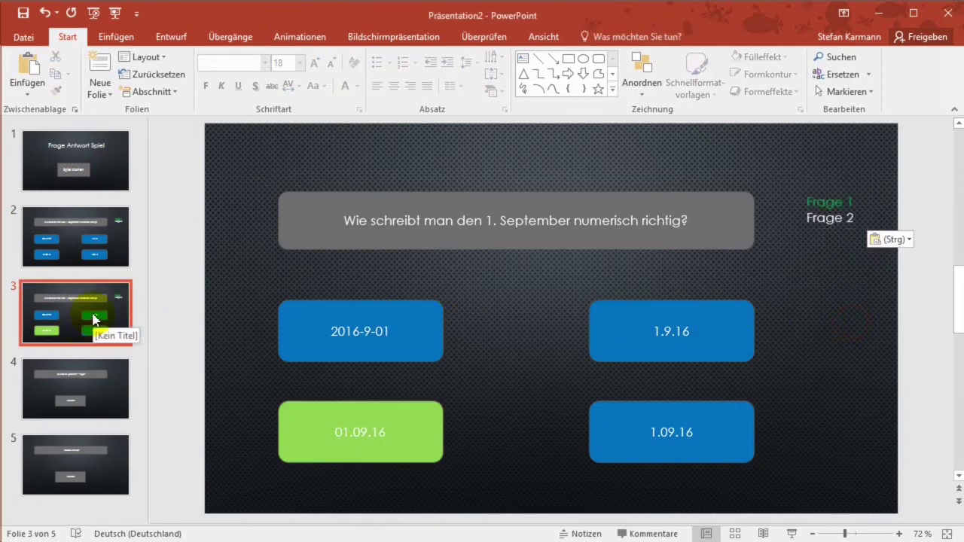
click(117, 247)
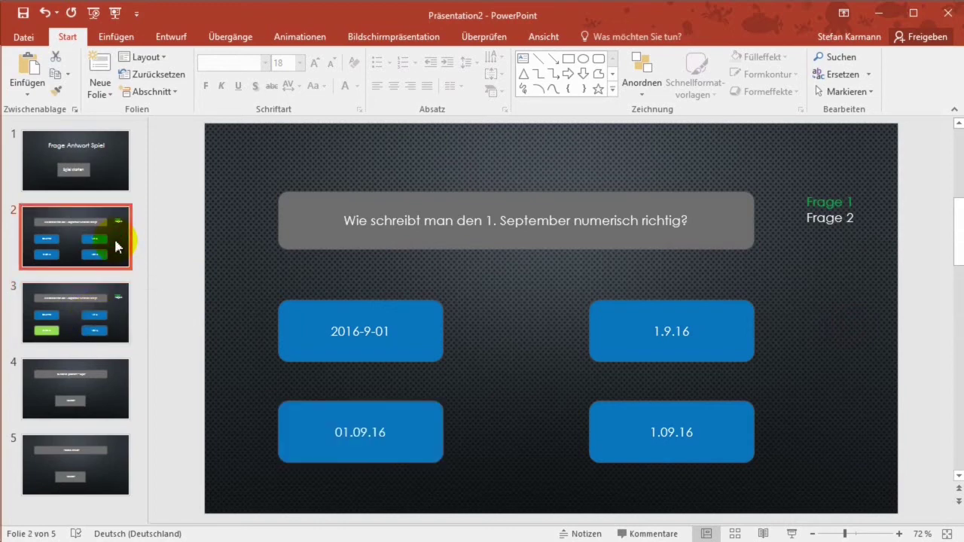
right_click(117, 247)
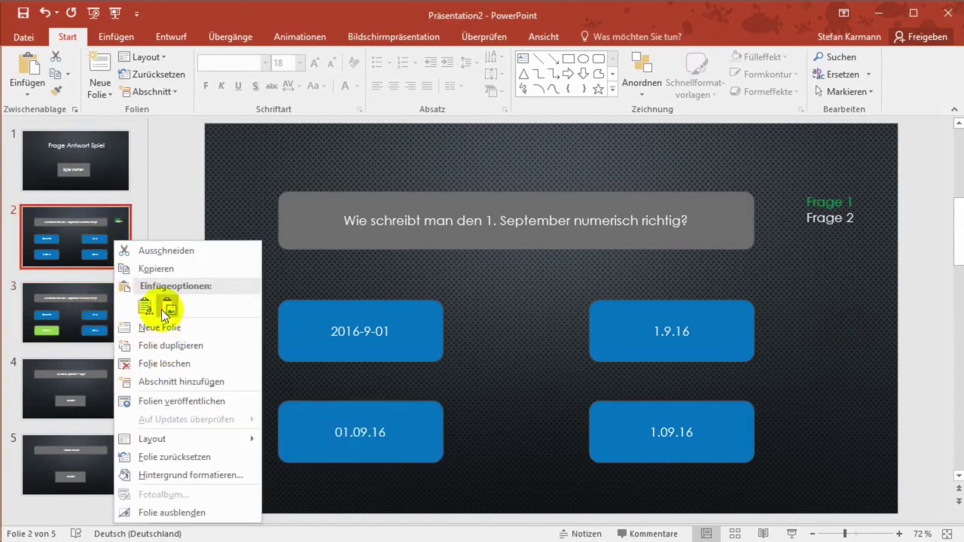
click(160, 329)
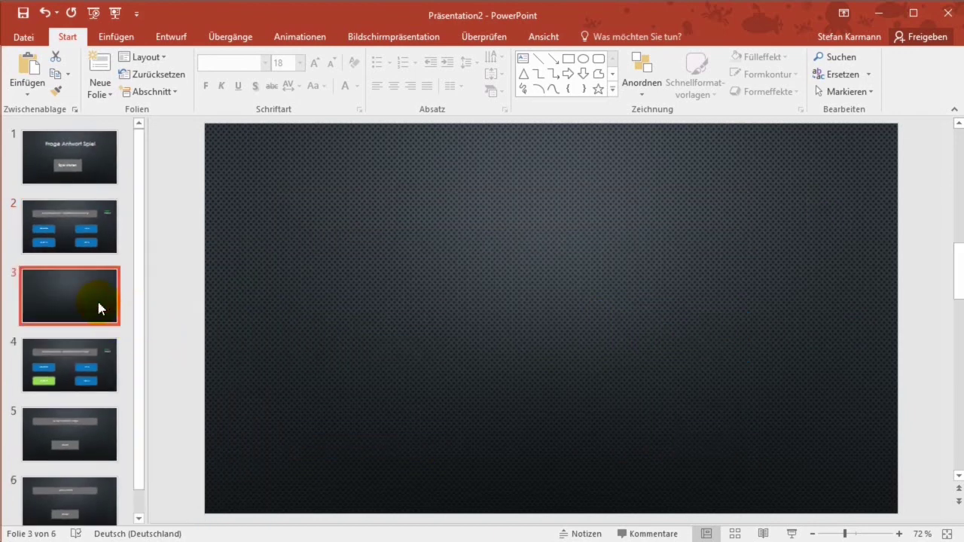
click(44, 12)
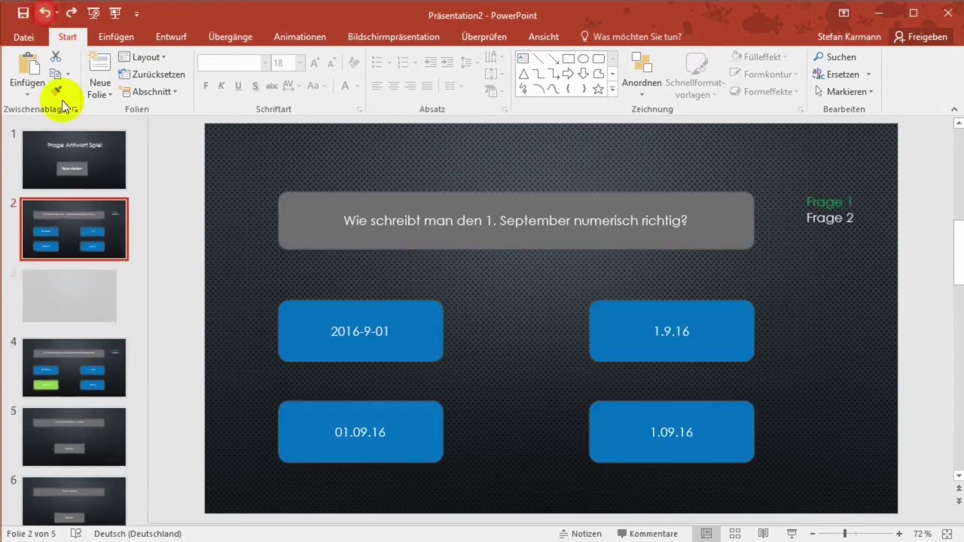
- Duplicate the question slide, move the copy to slide 4, and mark Frage 2 on slide 3
right_click(86, 227)
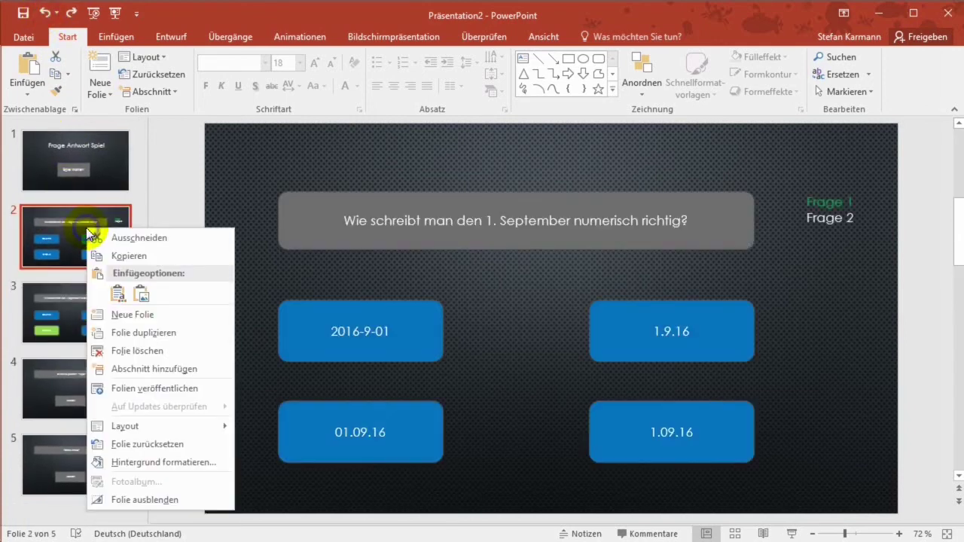
click(122, 333)
drag(92, 282, 94, 373)
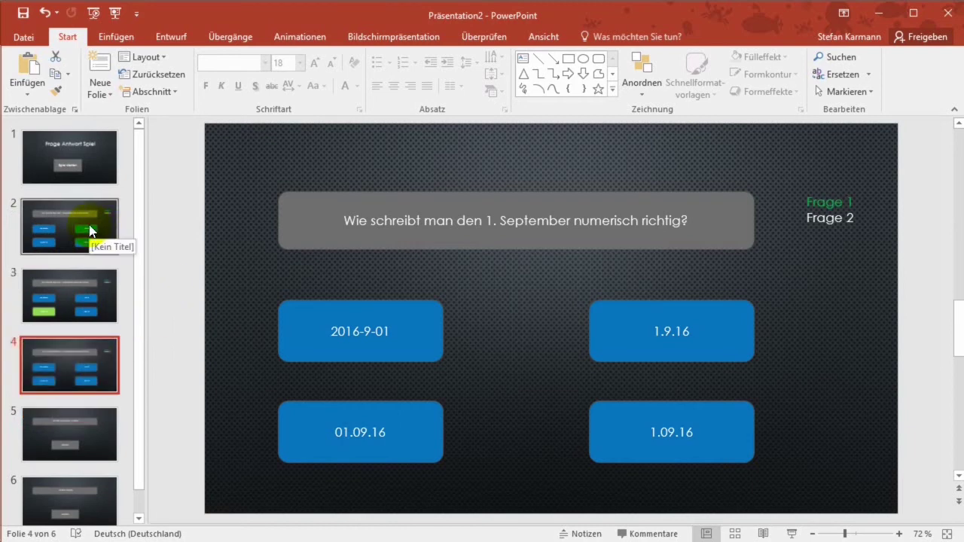
click(97, 311)
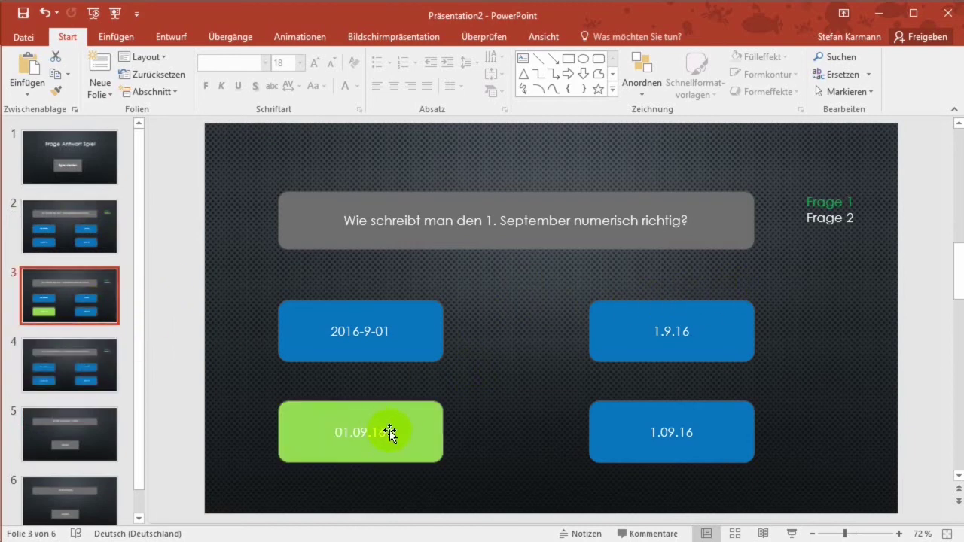
click(821, 218)
drag(807, 218, 836, 218)
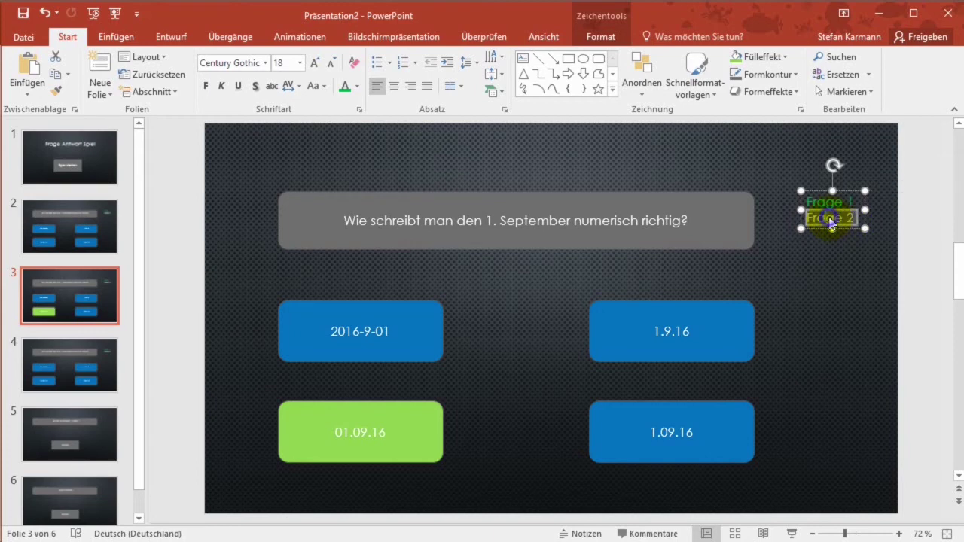
- Hyperlink the 'Frage 2' text on slide 3 to slide 4 of this document
right_click(831, 218)
click(862, 415)
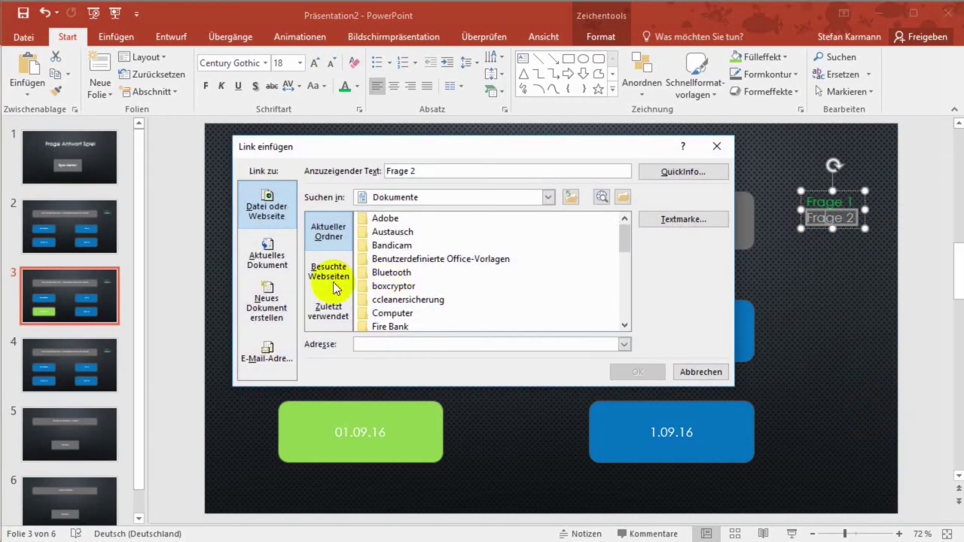
click(267, 256)
click(360, 289)
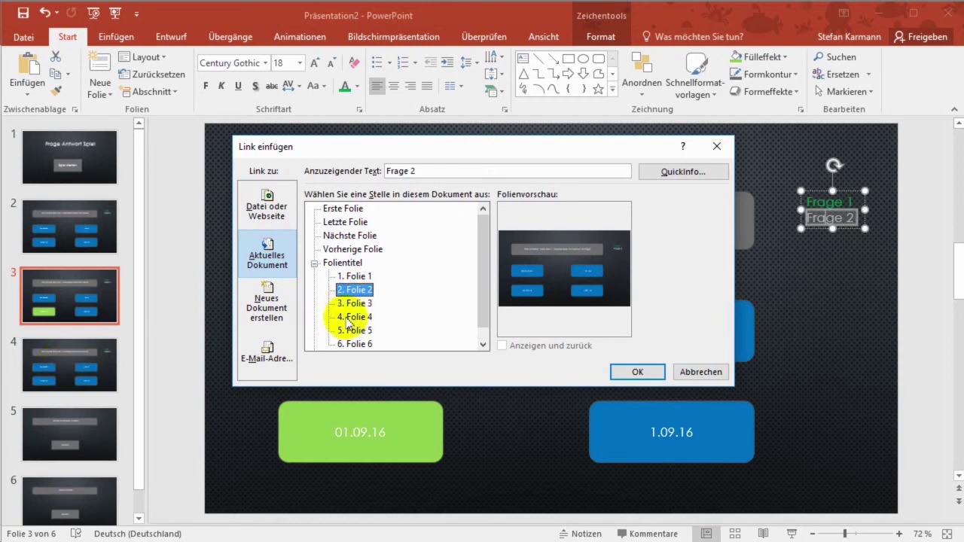
click(352, 316)
click(622, 372)
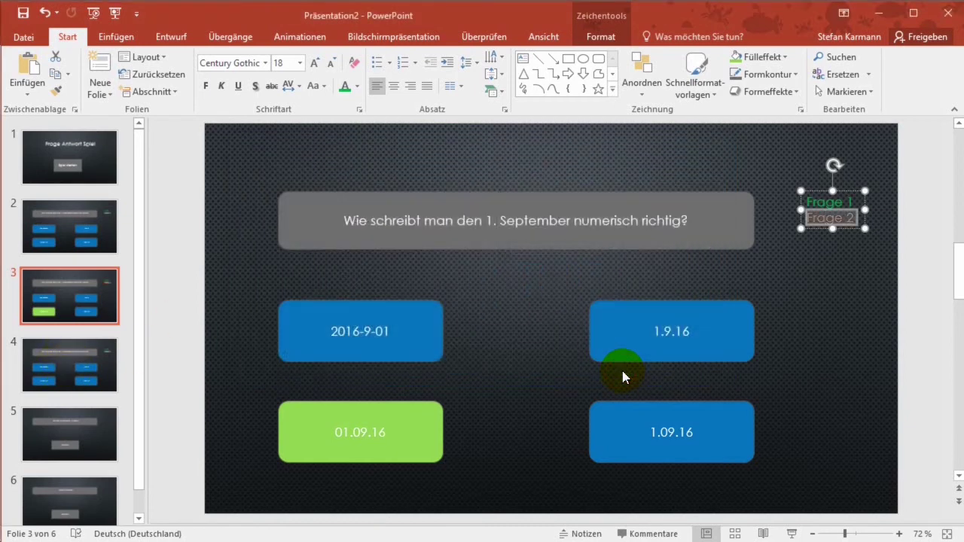
click(823, 286)
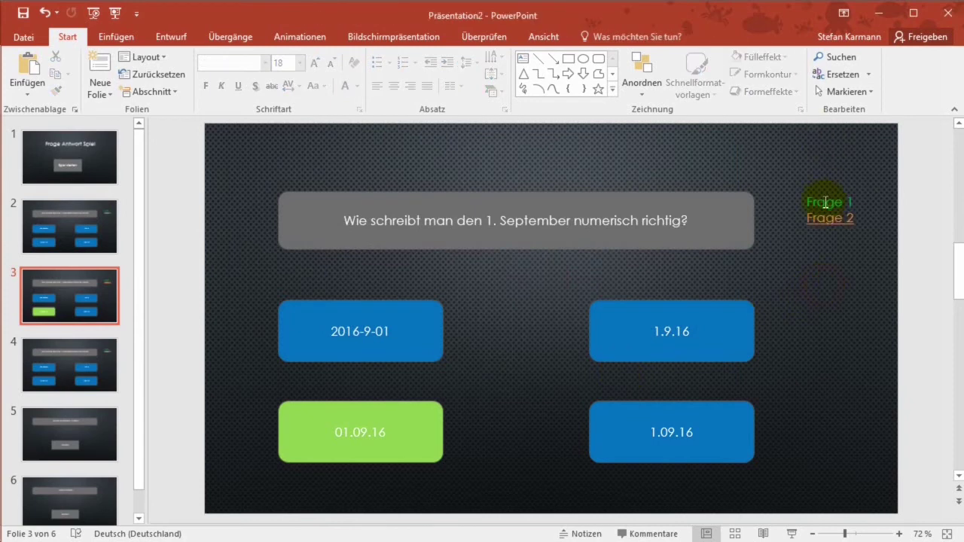
- Colour 'Frage 2' green on slide 4, then return to the title slide
click(110, 350)
drag(808, 218, 832, 220)
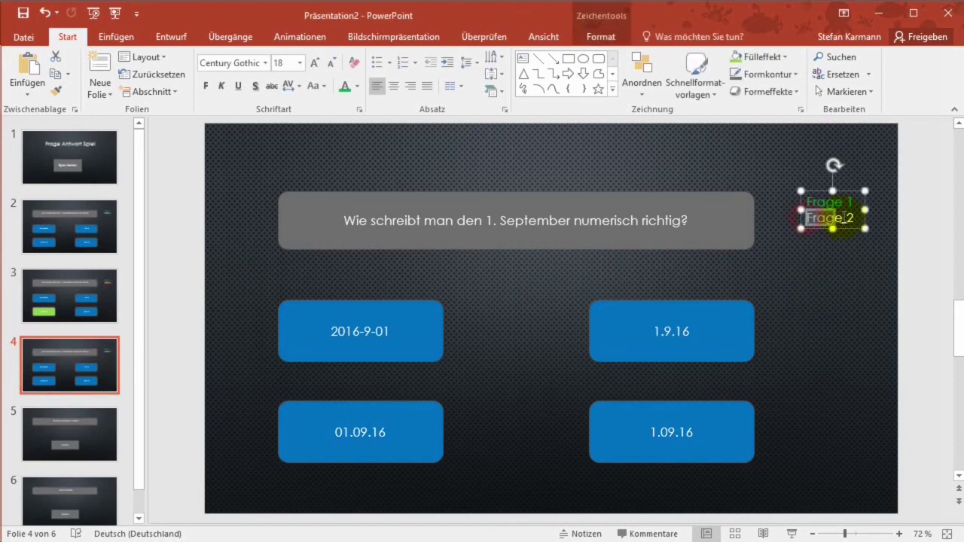
click(345, 86)
click(805, 301)
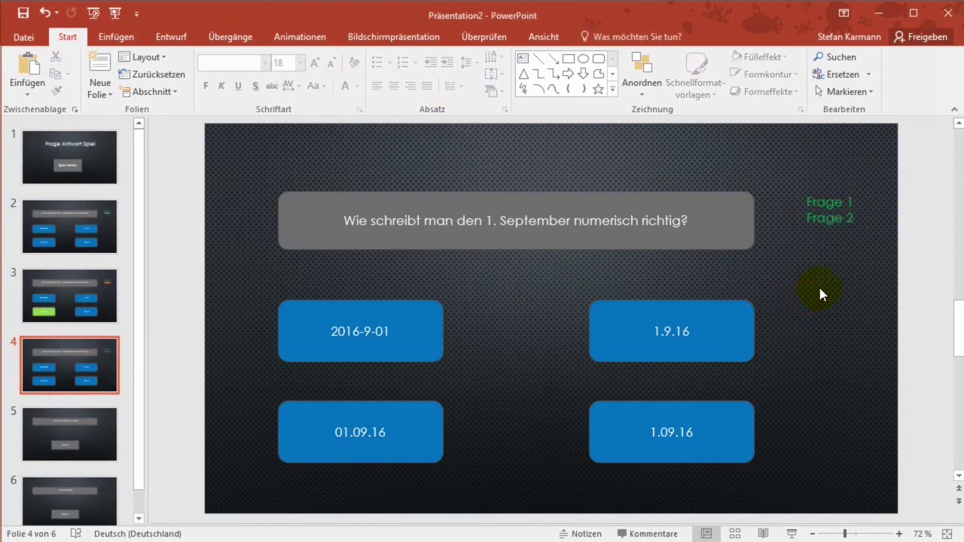
click(47, 154)
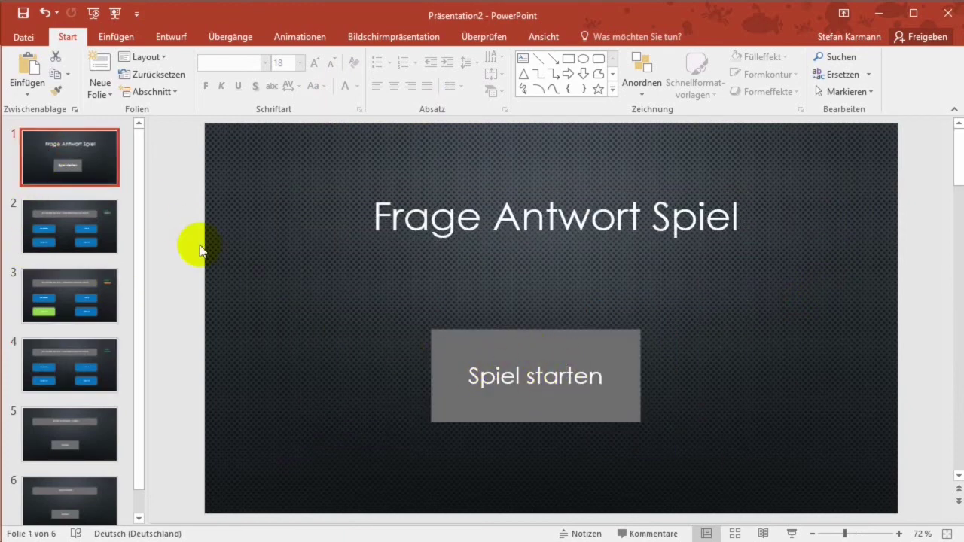
- Give slide 6's Neustart button a hyperlink action to the first slide
click(103, 240)
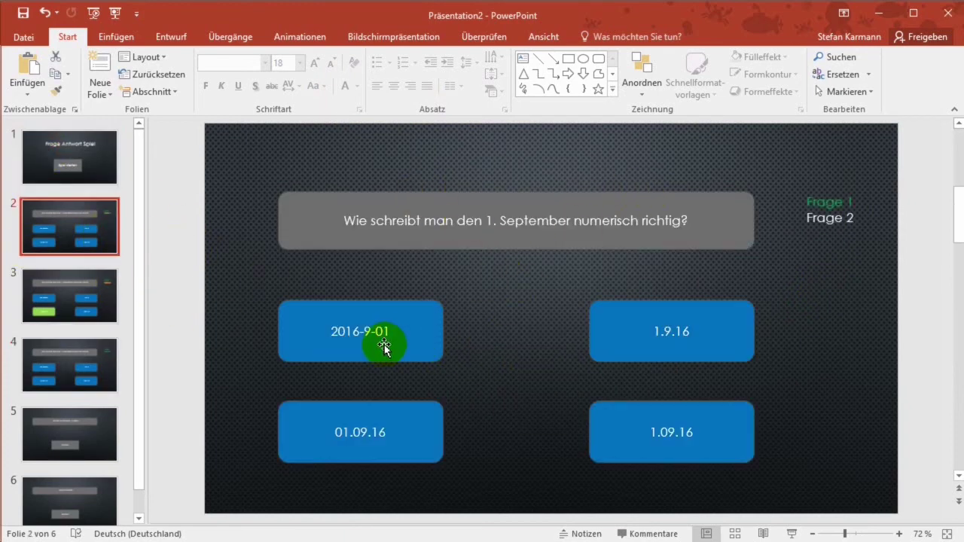
click(619, 336)
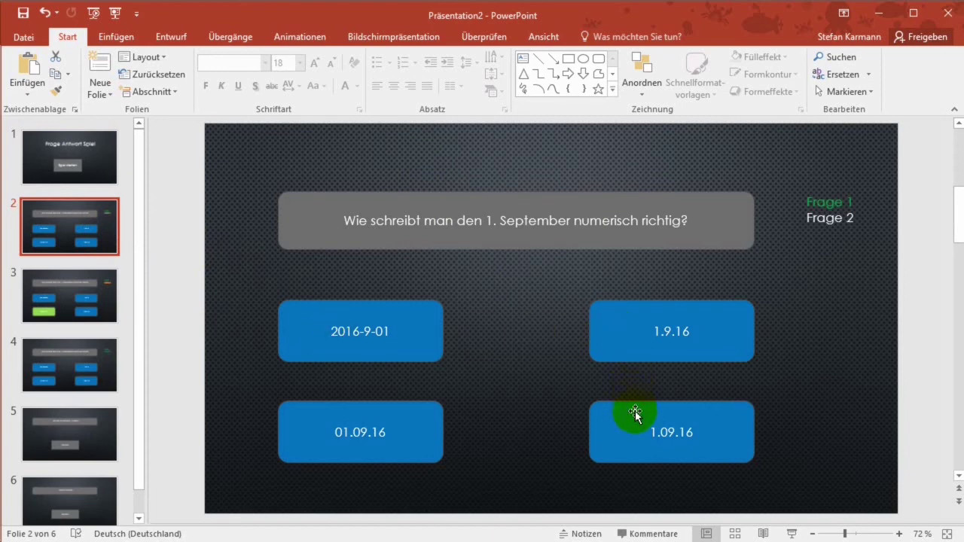
click(61, 495)
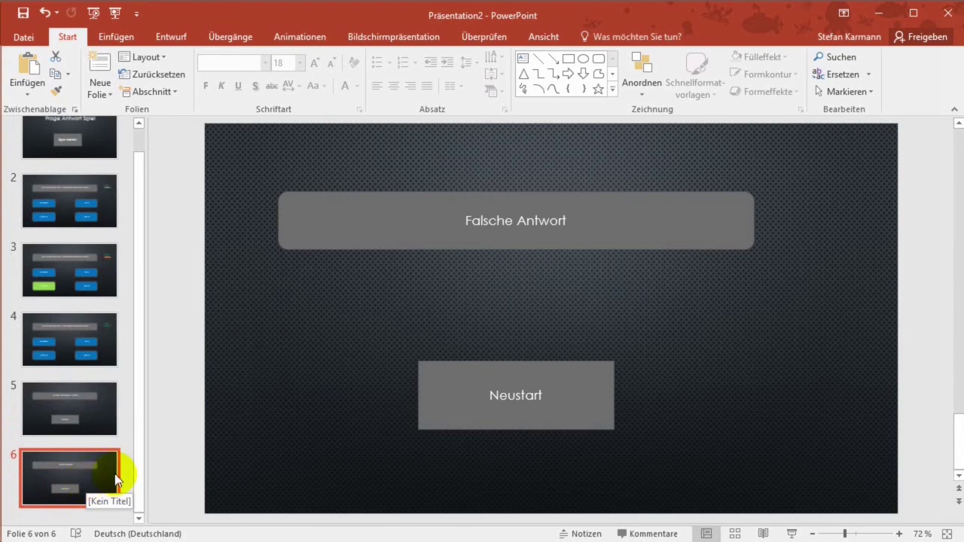
click(495, 372)
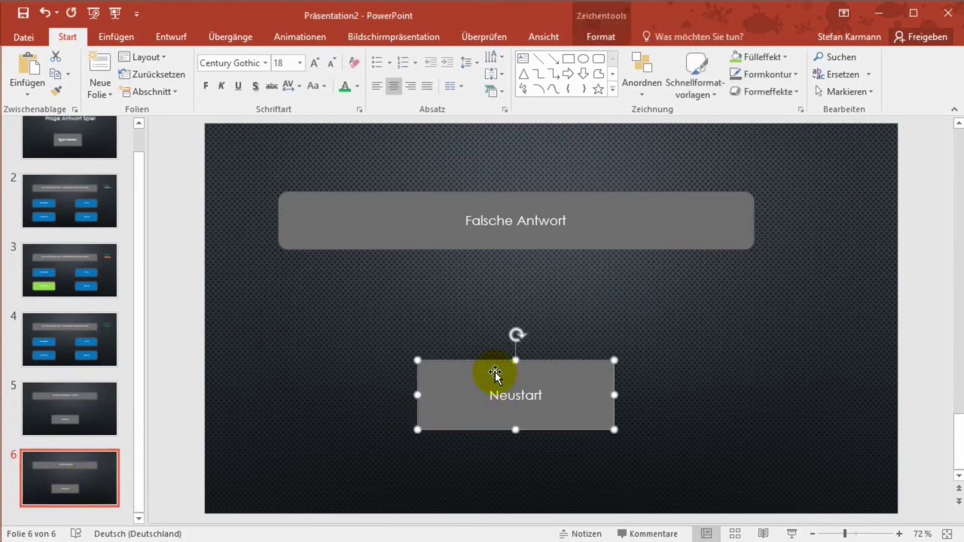
click(119, 36)
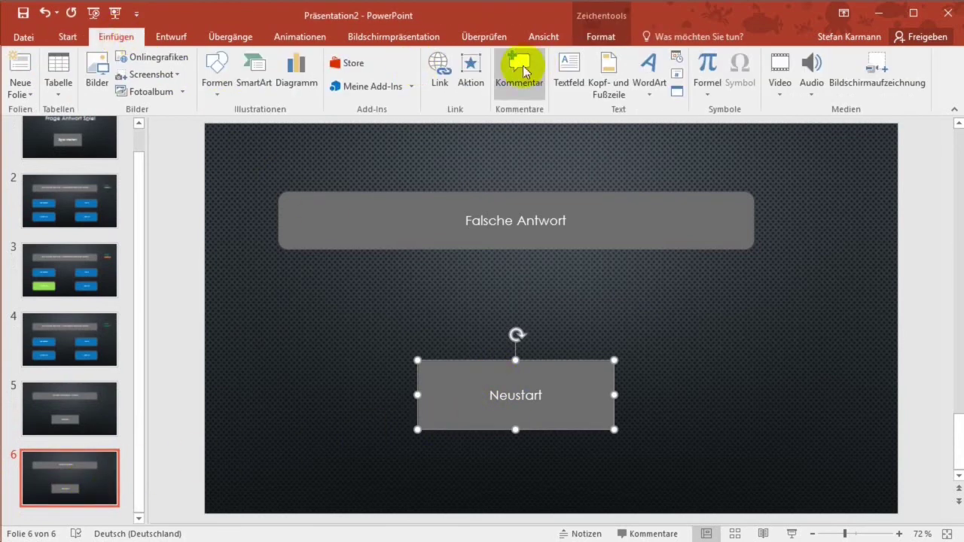
click(471, 71)
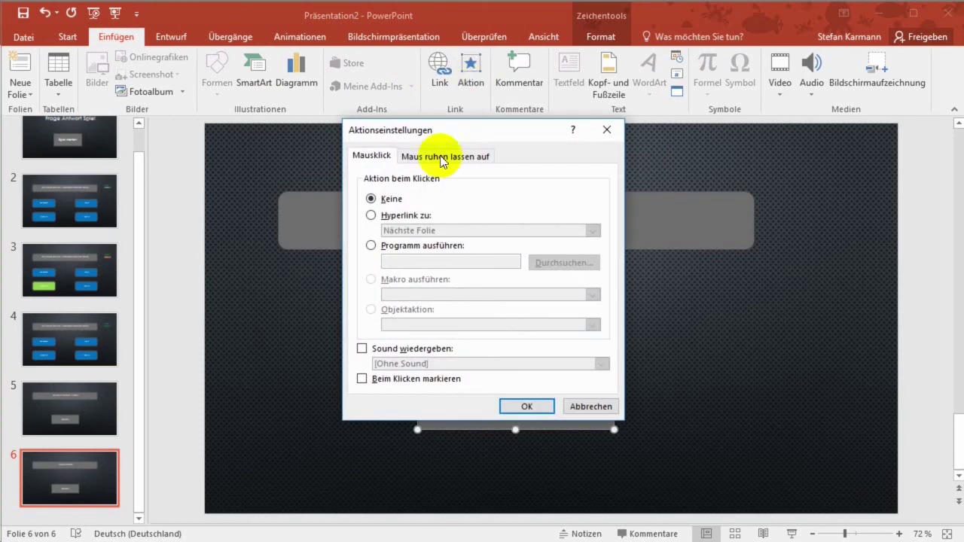
click(371, 215)
click(436, 229)
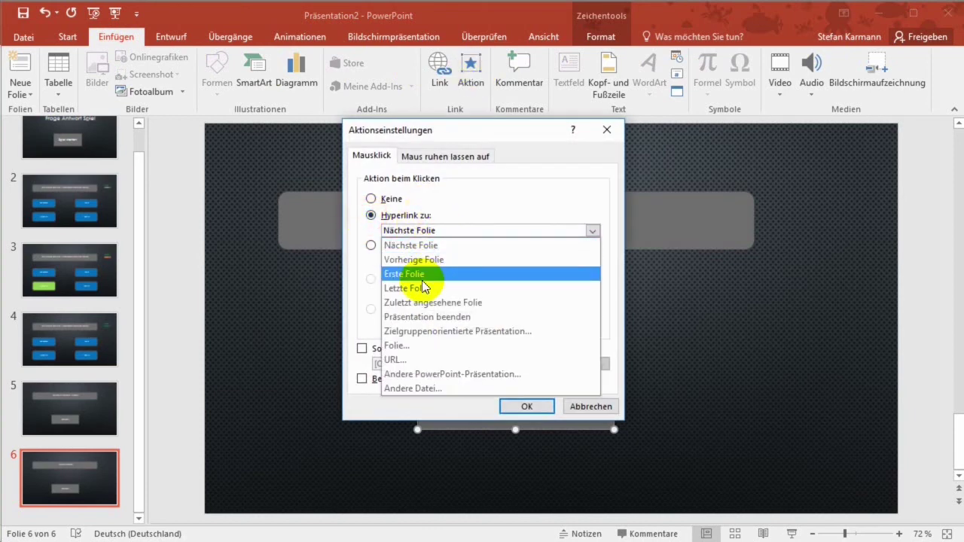
click(418, 274)
click(527, 407)
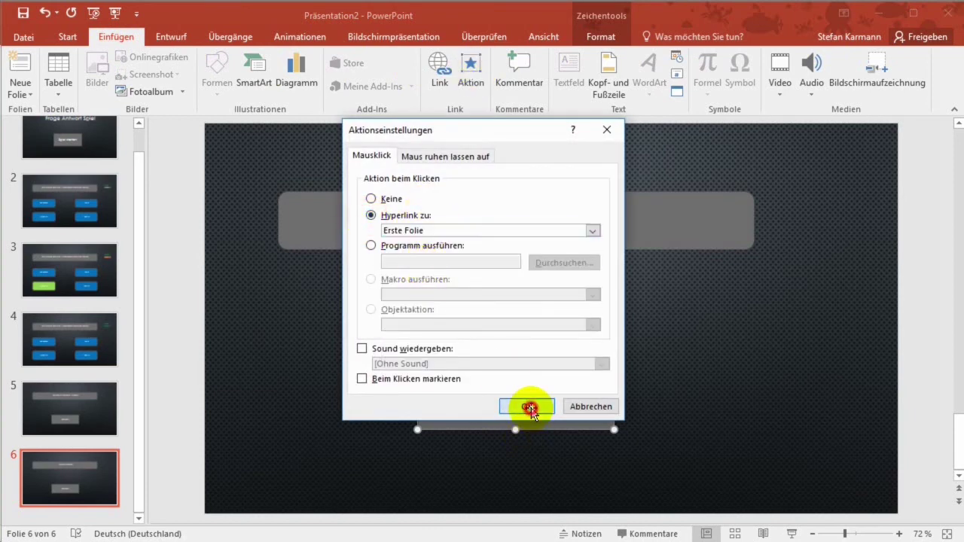
drag(137, 236, 136, 183)
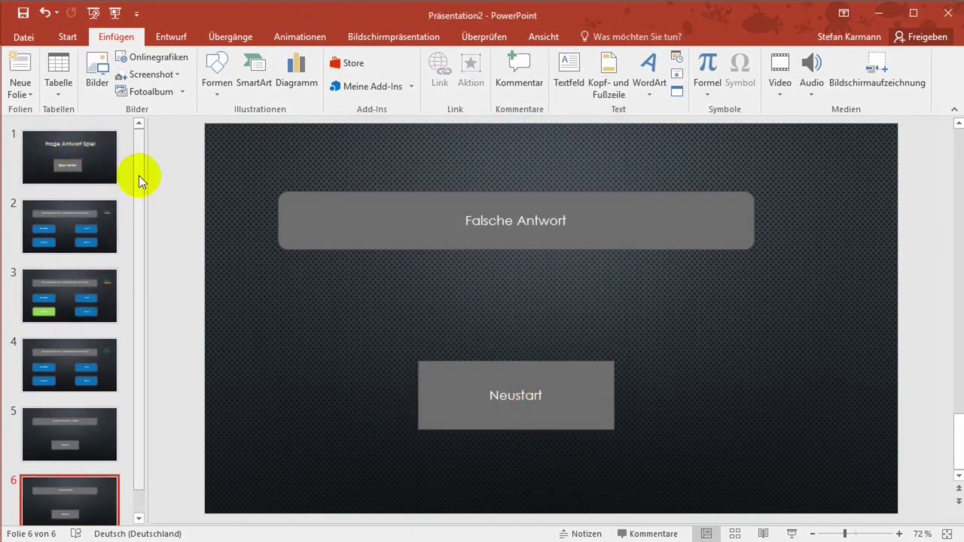
click(116, 233)
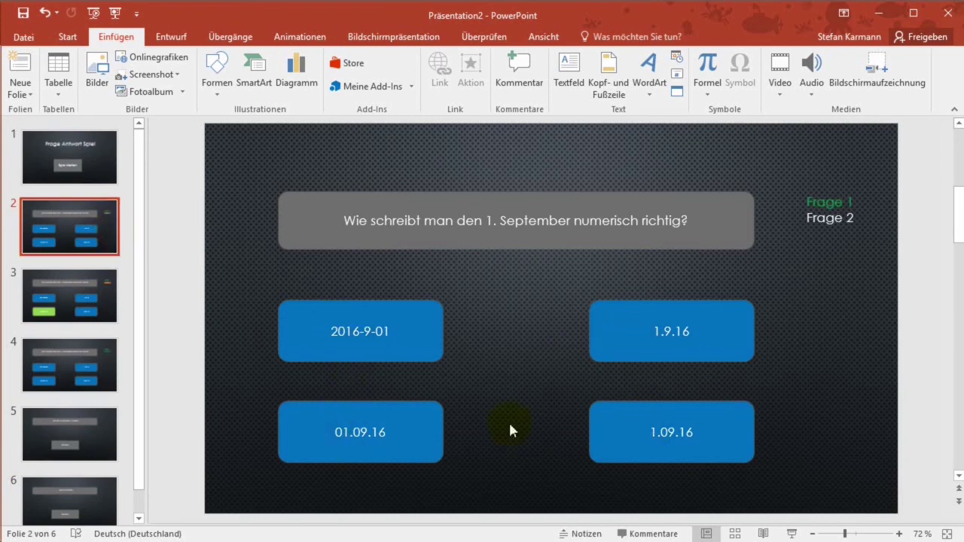
- Review the Falsche Antwort slide, the first question slide and the green correct-answer slide
click(75, 517)
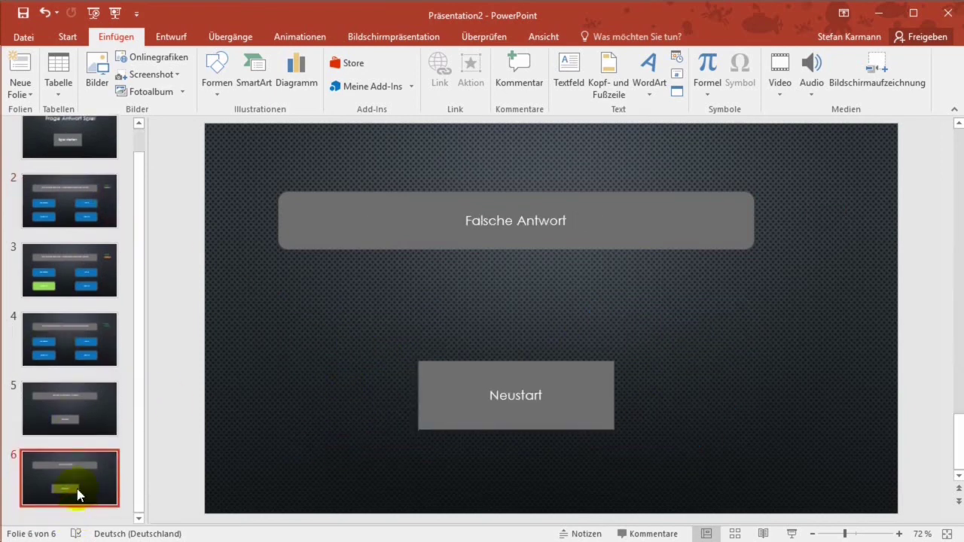
click(75, 226)
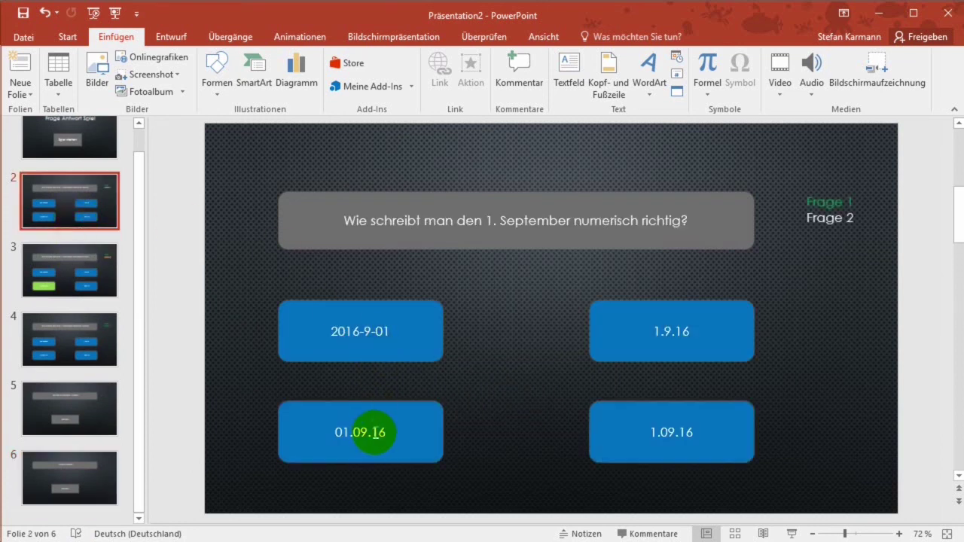
click(57, 277)
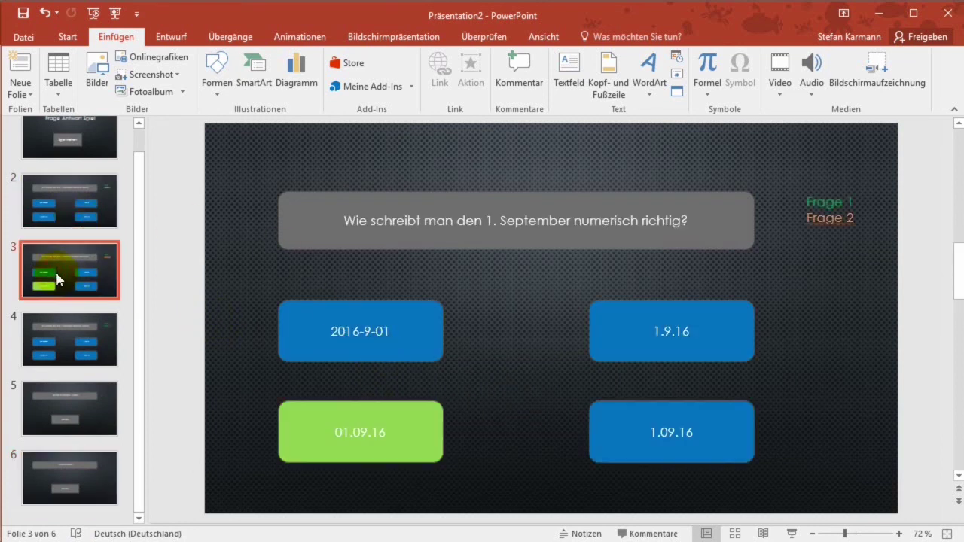
click(332, 276)
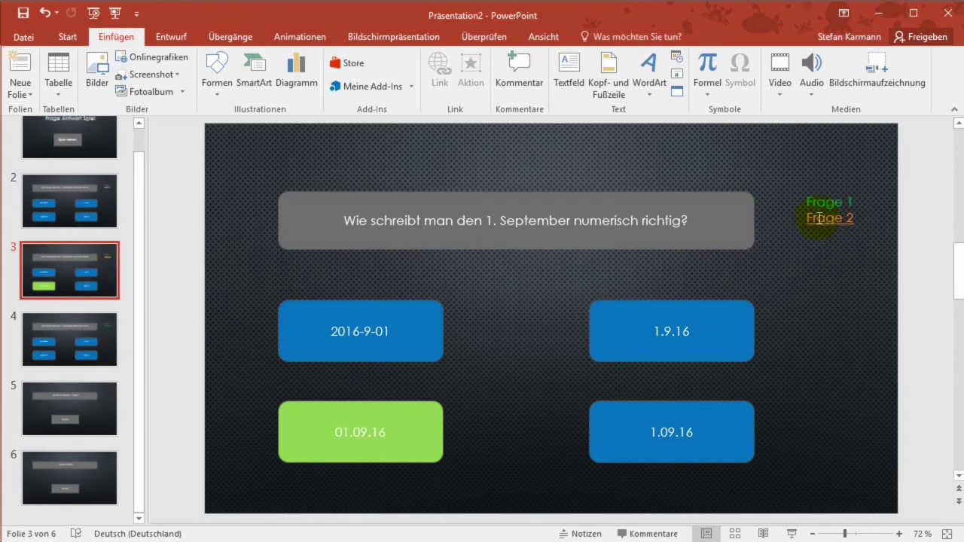
- On the second question slide, select the question text to rewrite it
click(73, 344)
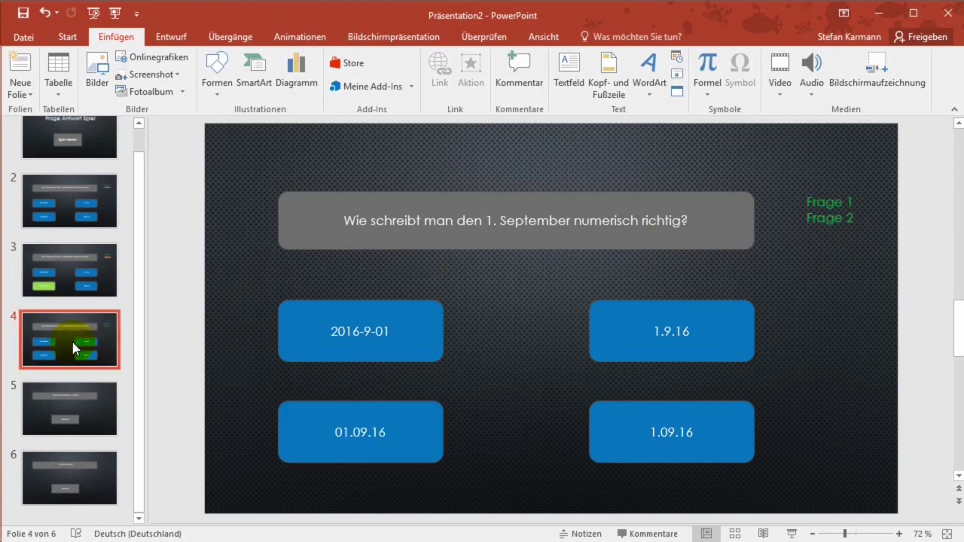
click(409, 226)
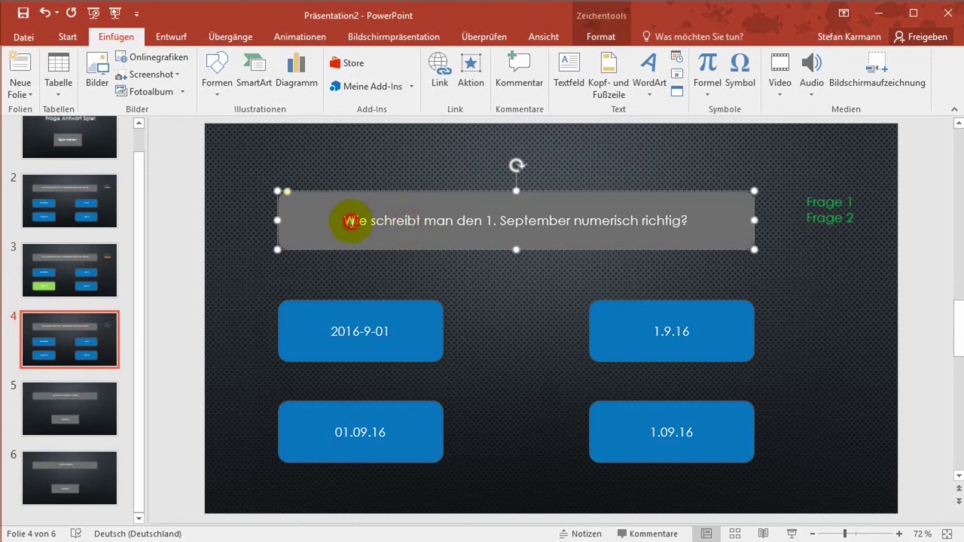
drag(345, 220, 711, 217)
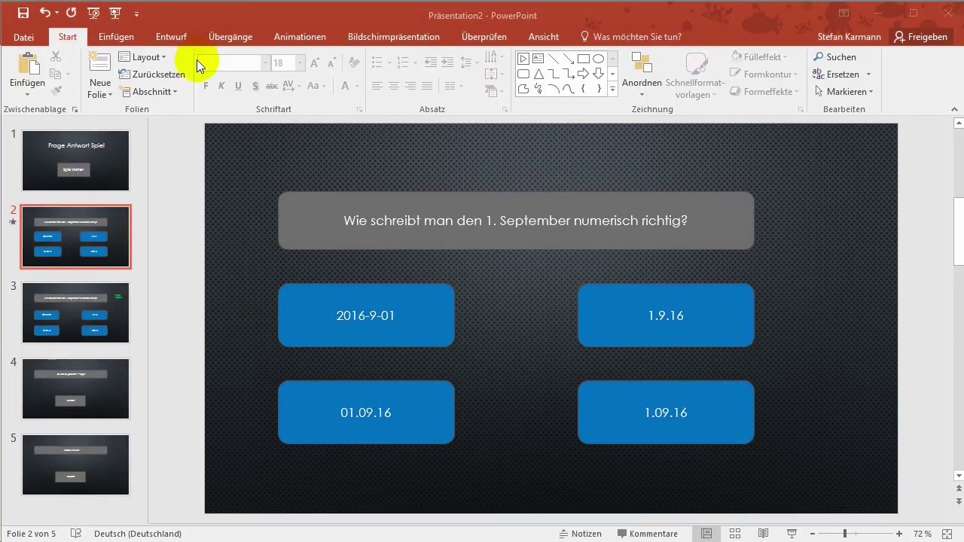
- On Übergänge, uncheck Bei Mausklick and apply it to all slides
click(234, 36)
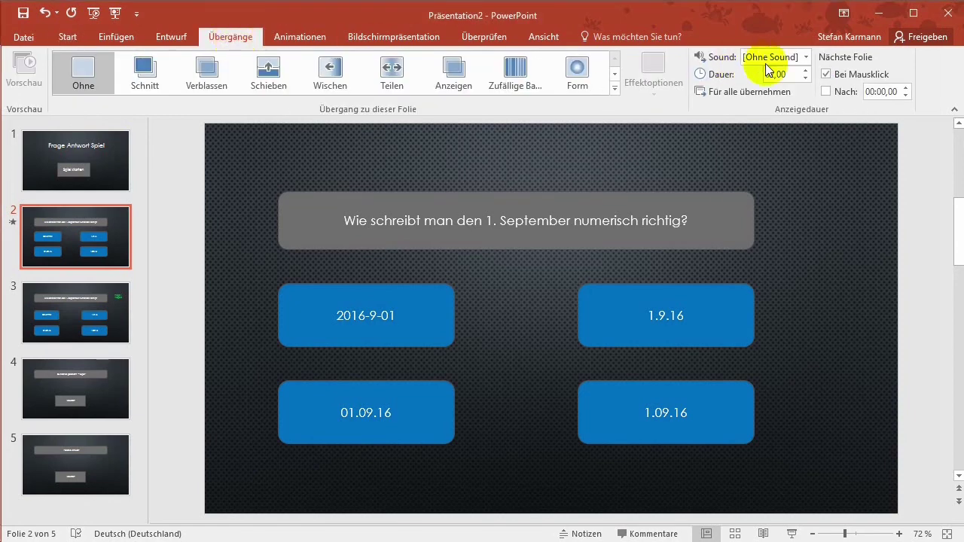
click(826, 74)
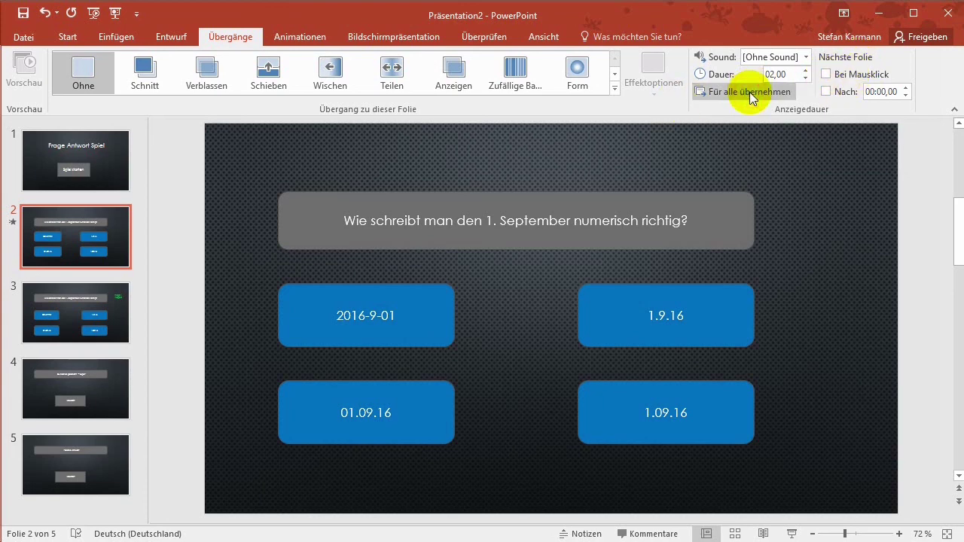
click(750, 92)
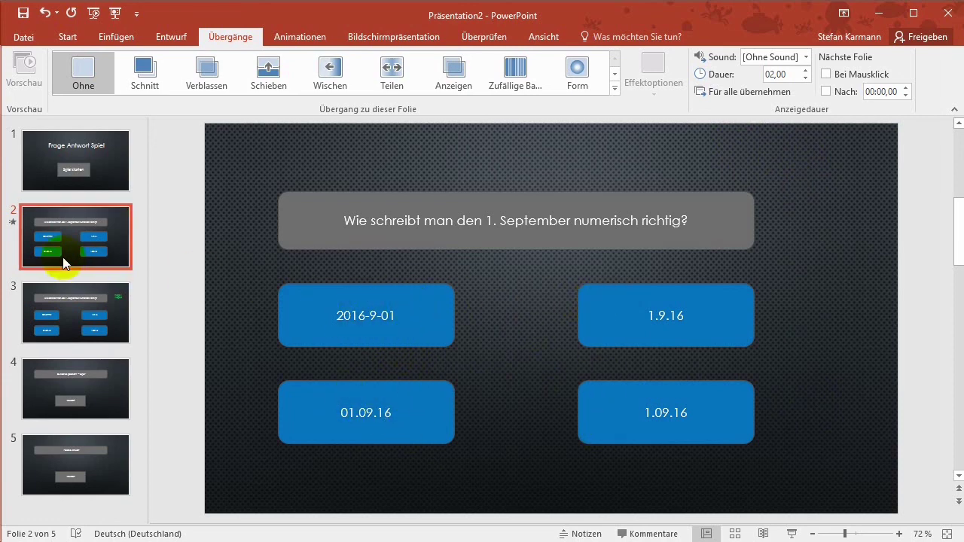
- Check the following slides, then return to the first question slide
click(115, 305)
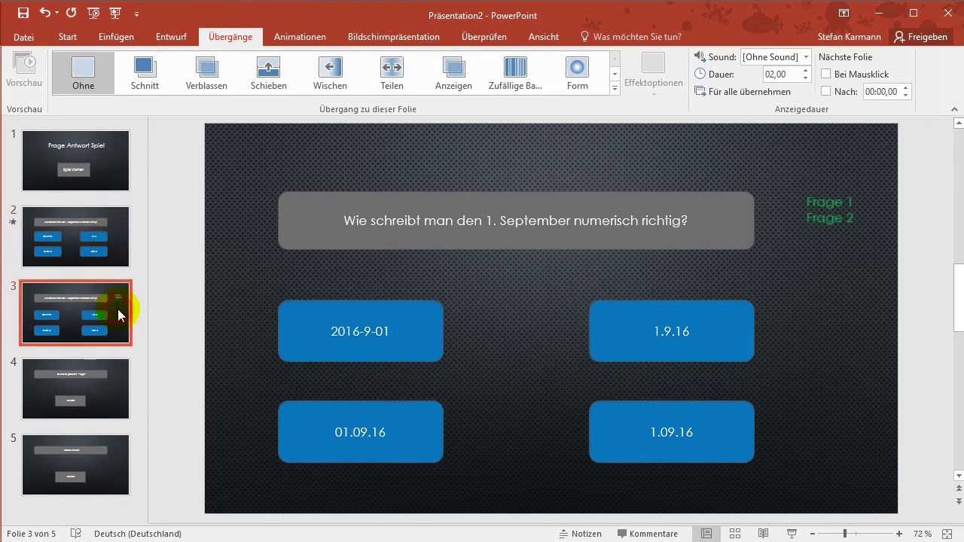
click(116, 394)
click(119, 239)
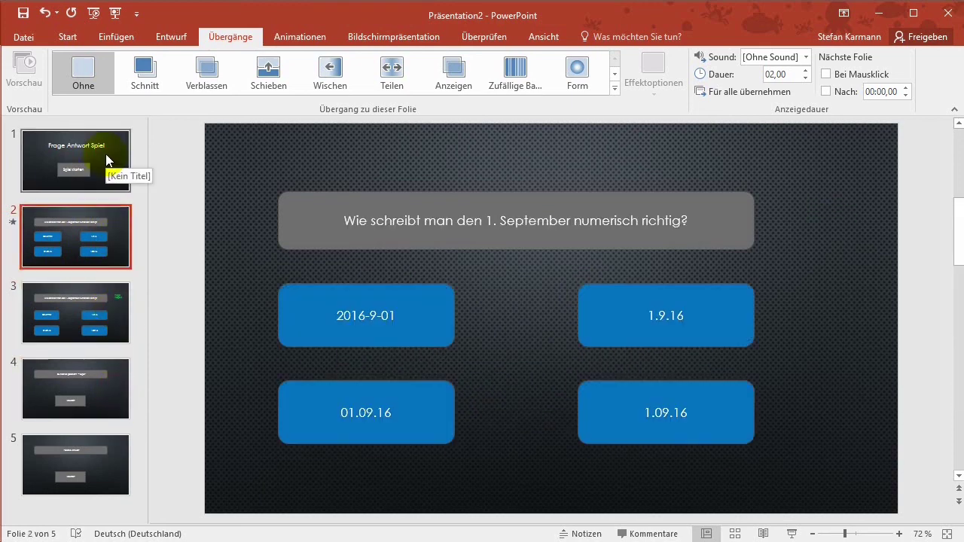
- Run the slideshow with F5 and test wrong answers 2016-9-01 and 1.9.16 with restart
key(F5)
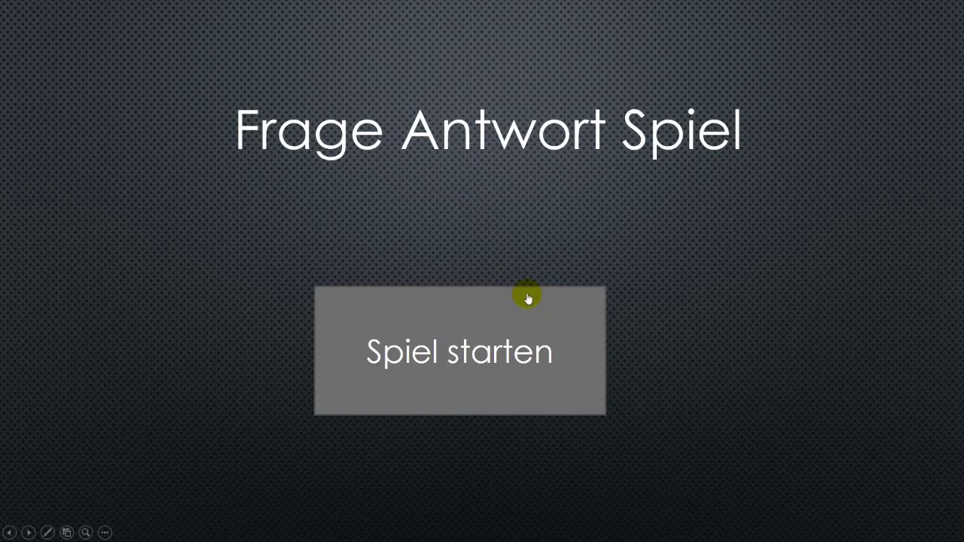
click(481, 340)
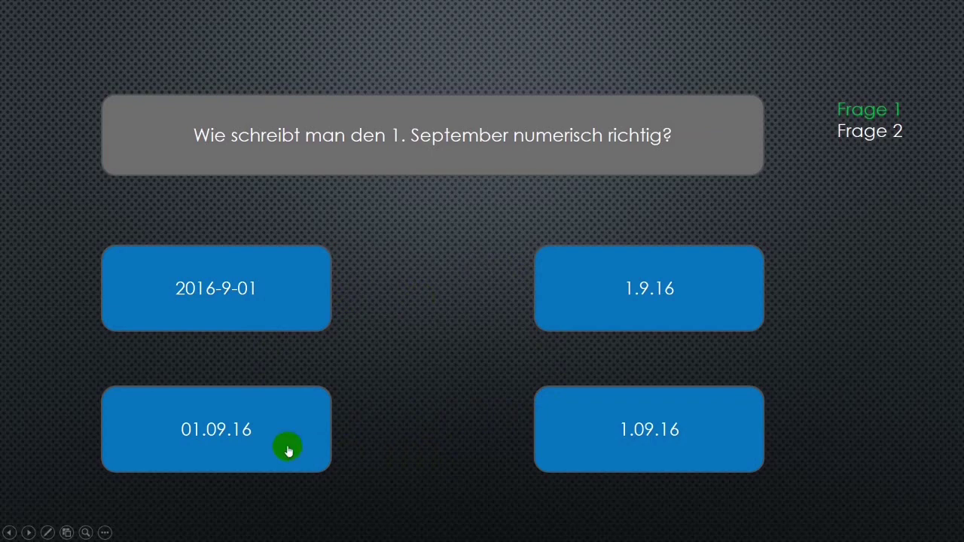
click(260, 272)
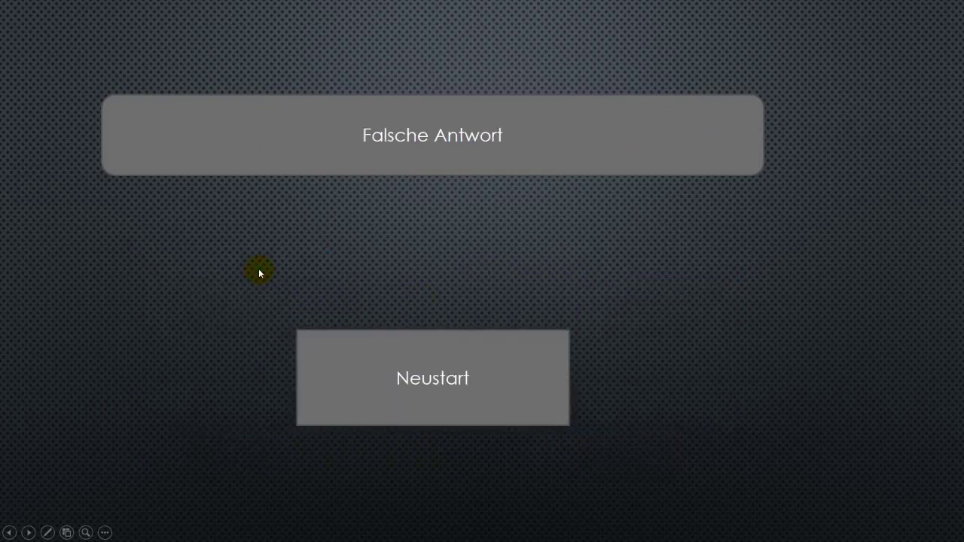
click(464, 391)
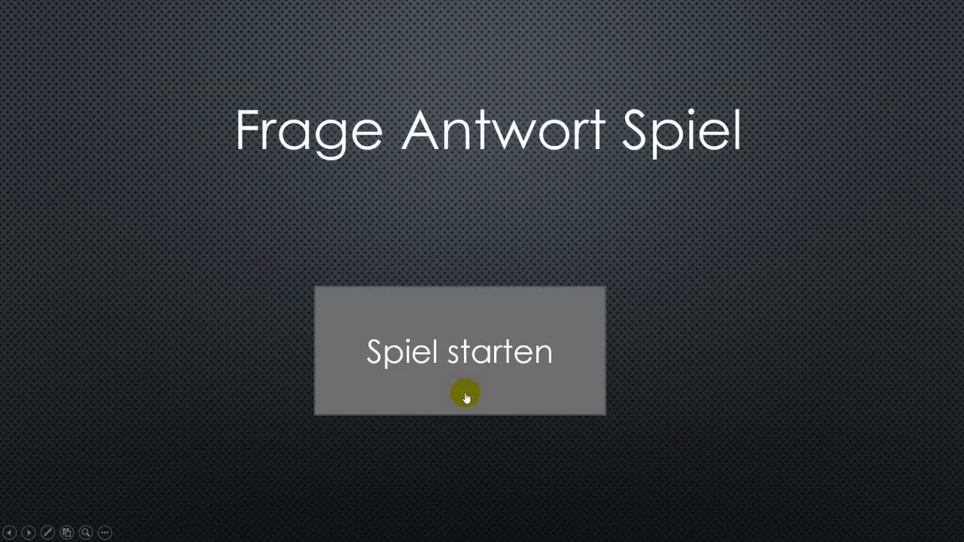
click(465, 393)
click(597, 285)
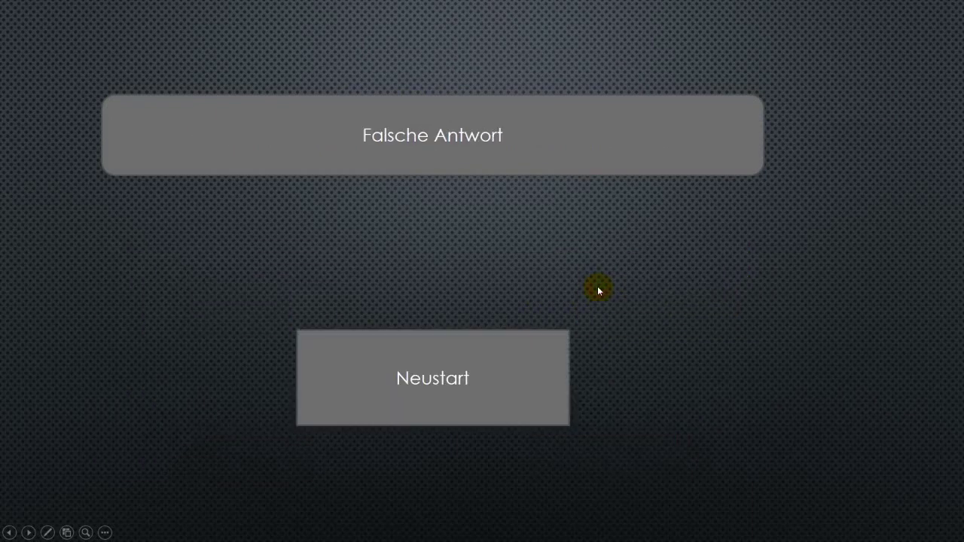
click(466, 395)
click(479, 346)
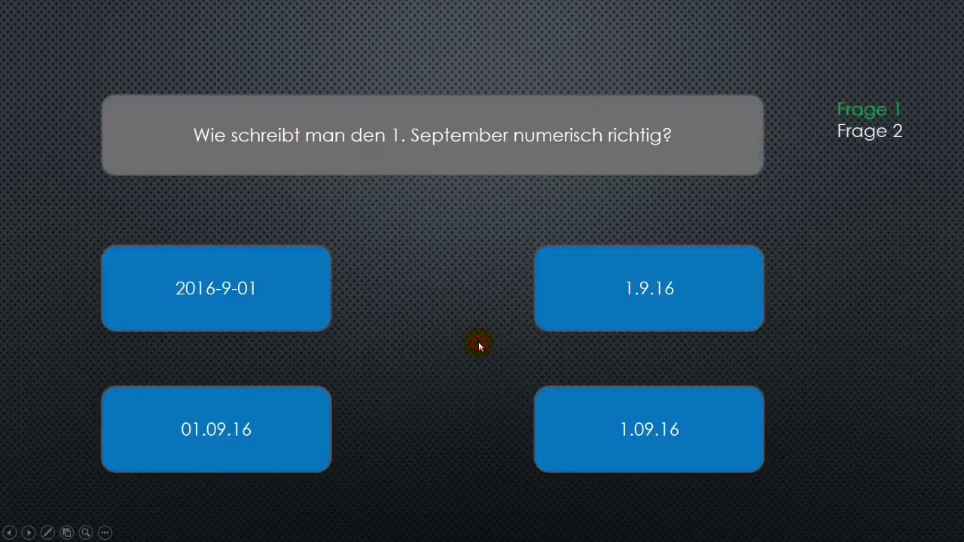
- Answer correctly with 01.09.16, then continue to Frage 2 and the next slide
click(279, 430)
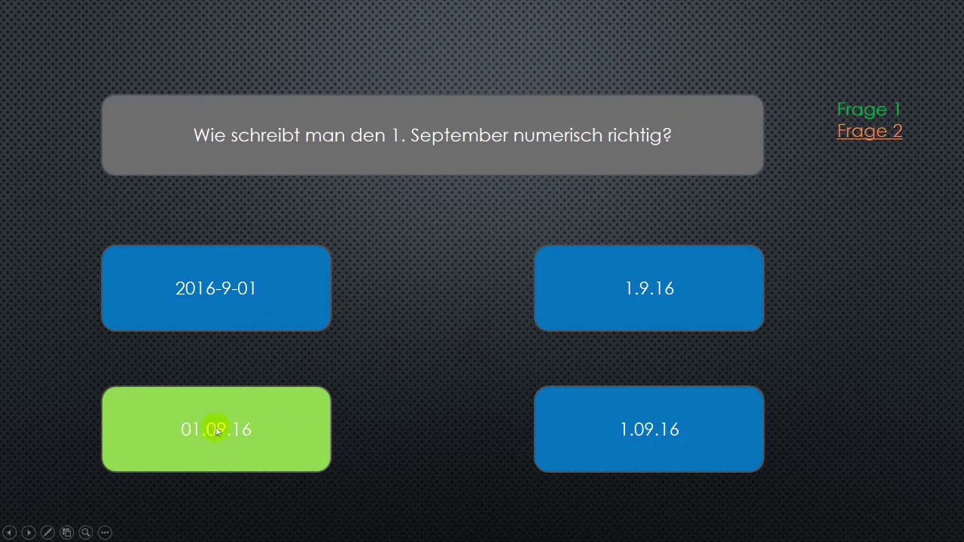
click(855, 137)
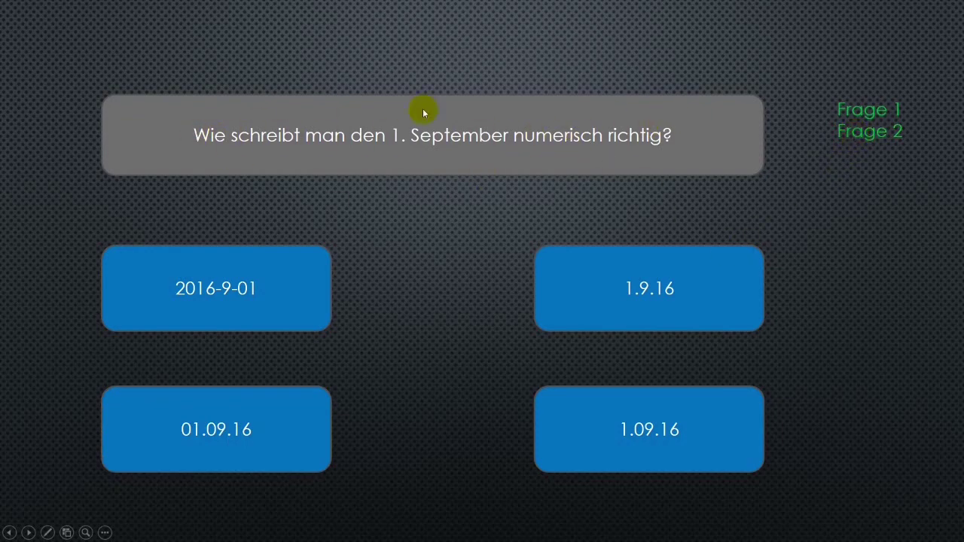
click(548, 154)
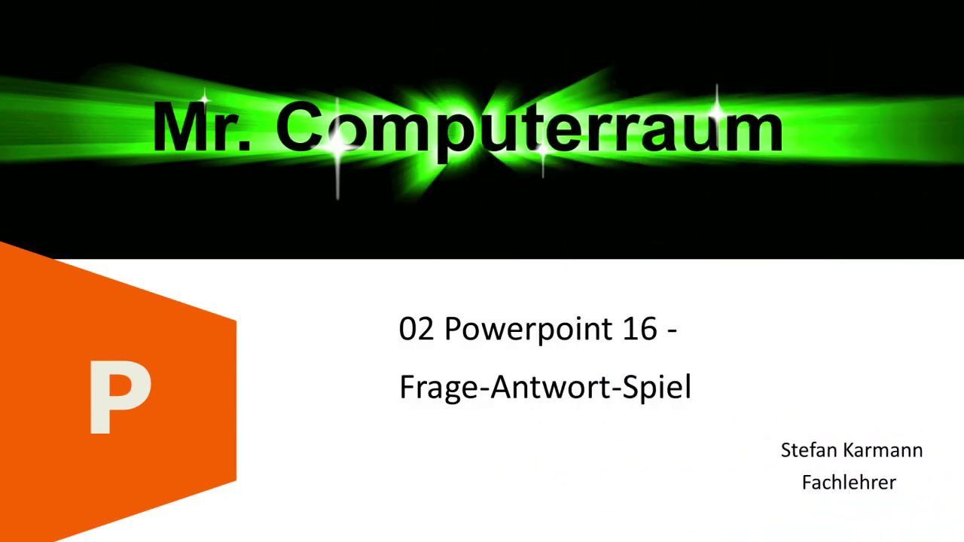